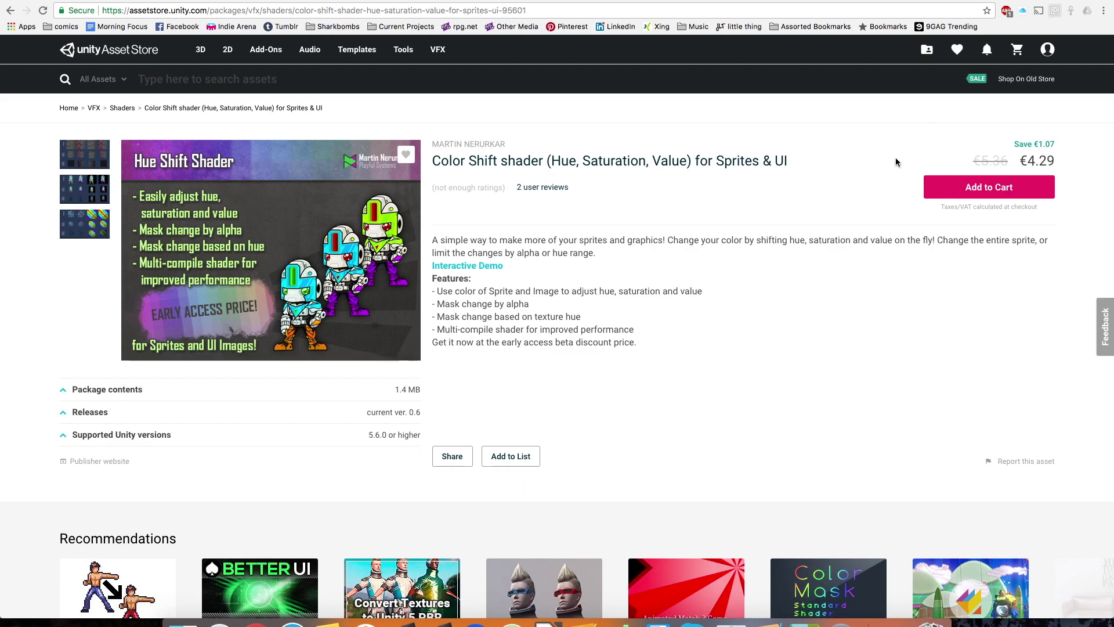
# Step: Switch from the Color Shift shader page in the browser back to the Unity Editor
pyautogui.click(443, 623)
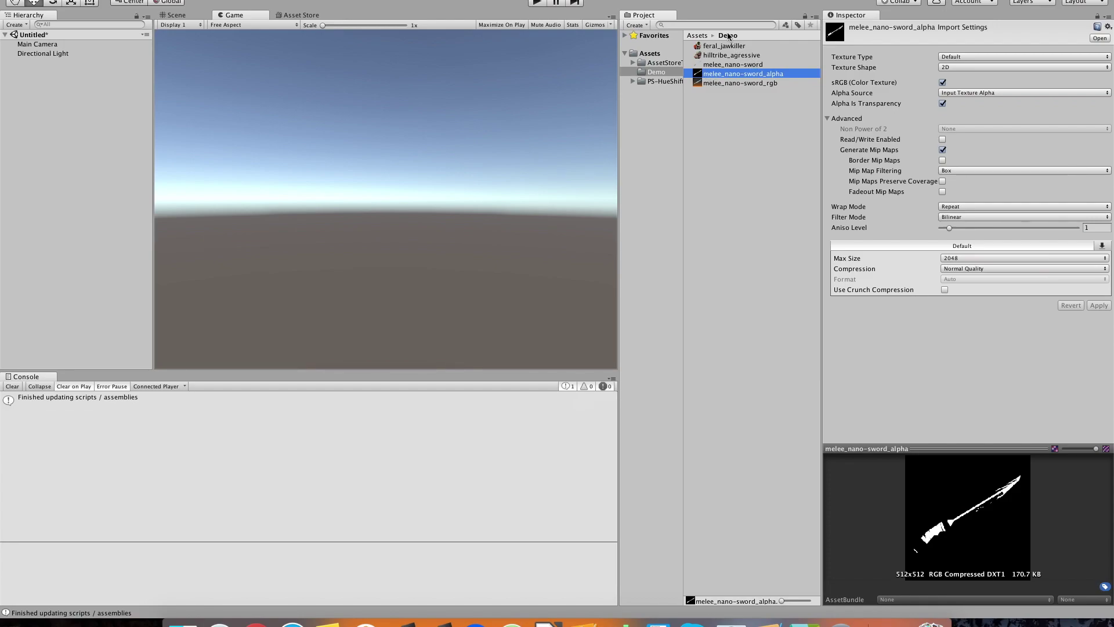
# Step: Import all five Demo textures as Sprite (2D and UI) and apply the change
pyautogui.click(735, 48)
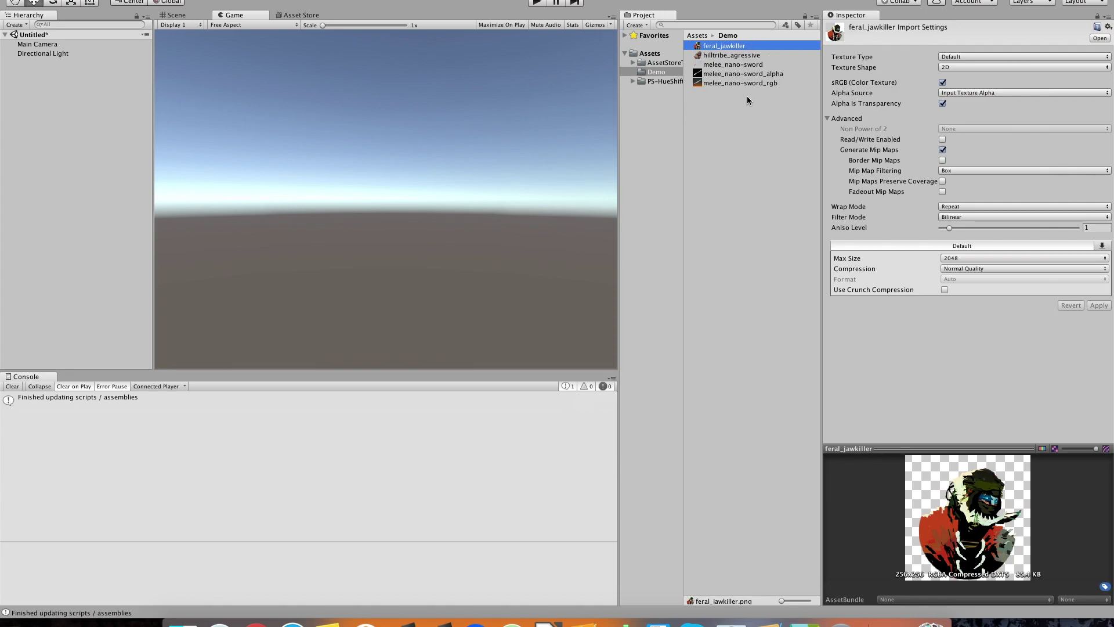
pyautogui.keyDown('shift'); pyautogui.click(726, 84); pyautogui.keyUp('shift')
pyautogui.click(1060, 57)
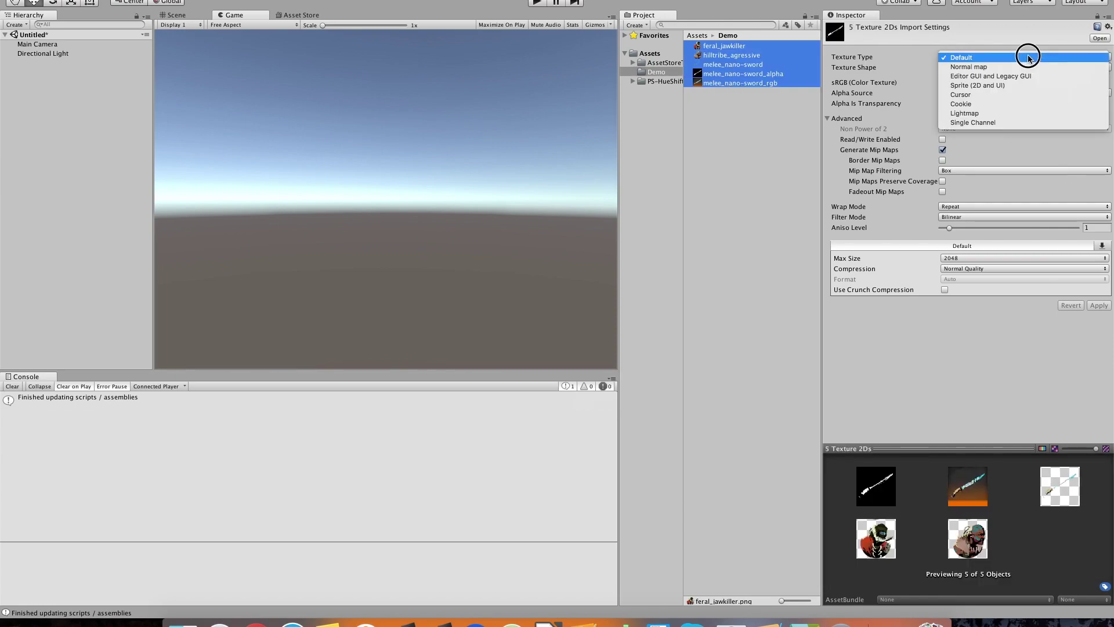
pyautogui.click(1016, 85)
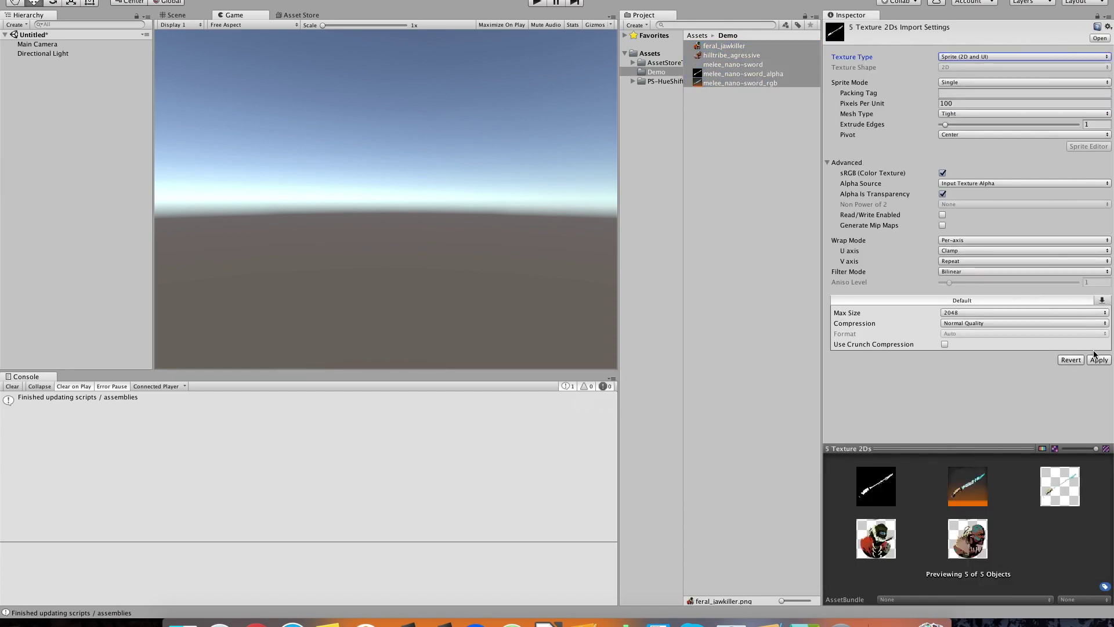
pyautogui.click(1099, 360)
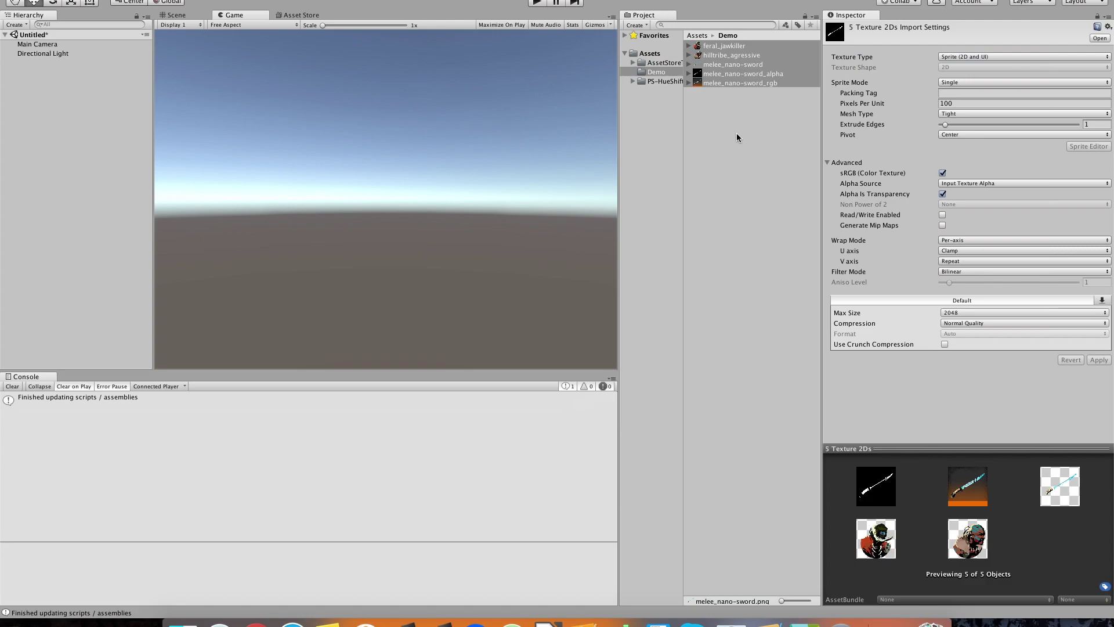
# Step: Check each Demo texture in turn to confirm its new sprite import settings
pyautogui.click(740, 145)
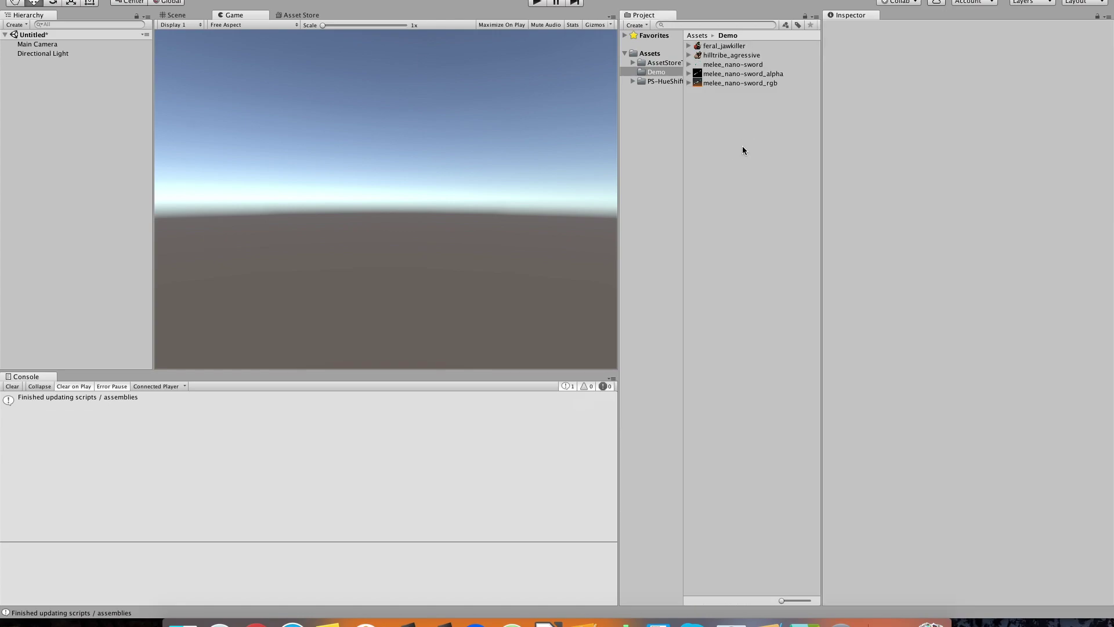
pyautogui.click(737, 48)
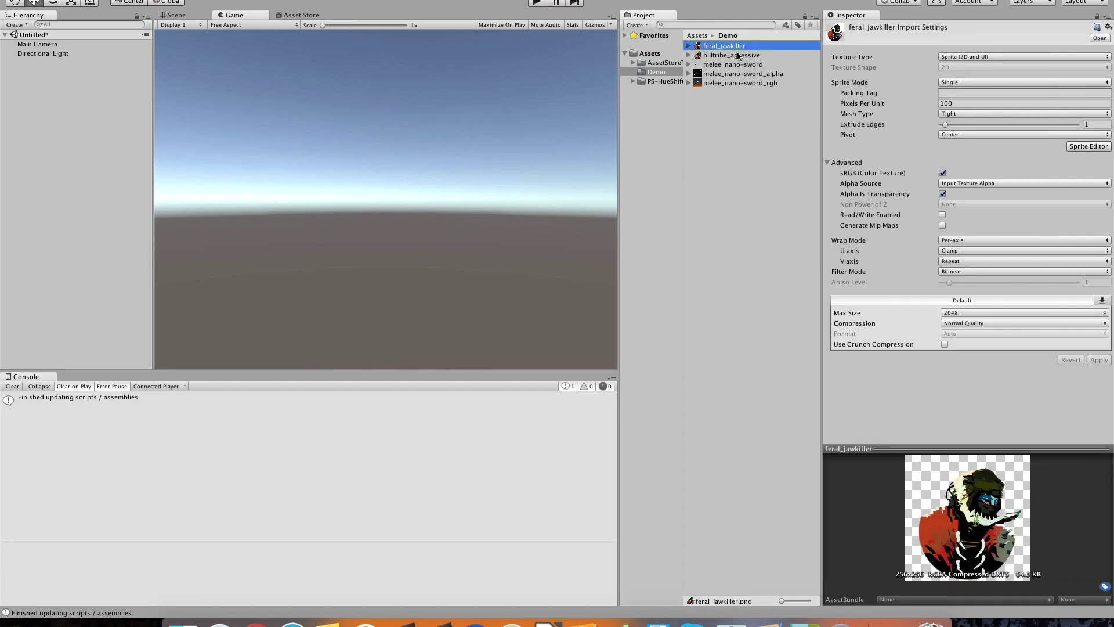
pyautogui.press('Down')
pyautogui.press('Down')
pyautogui.press('Down')
pyautogui.click(74, 77)
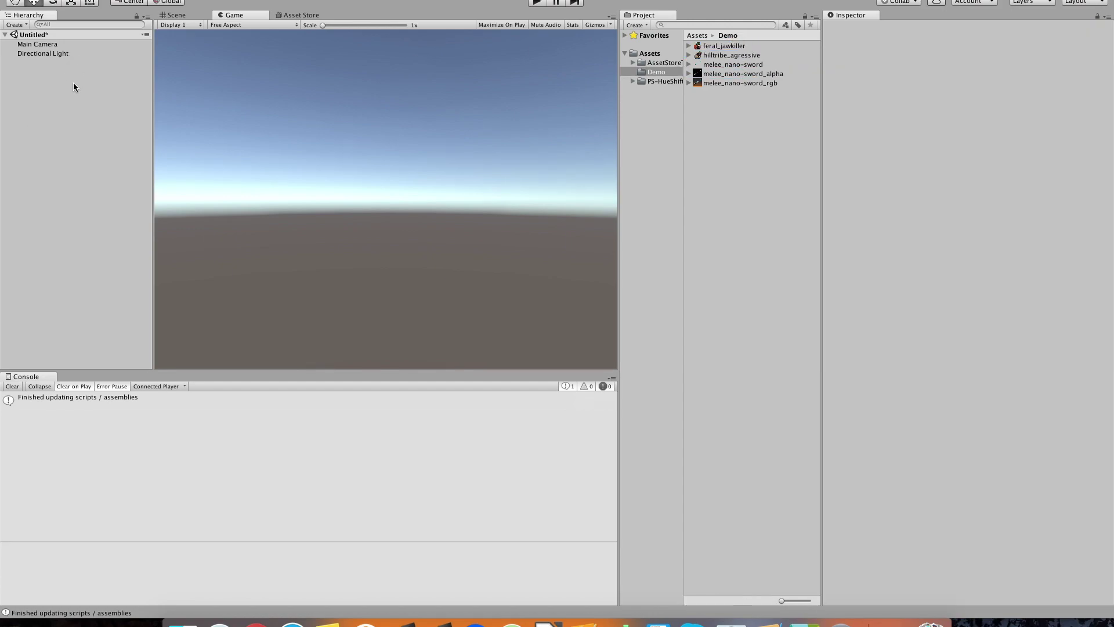
# Step: Add a 2D sprite object to the scene showing the feral_jawkiller texture
pyautogui.rightClick(72, 79)
pyautogui.moveTo(98, 199)
pyautogui.click(203, 193)
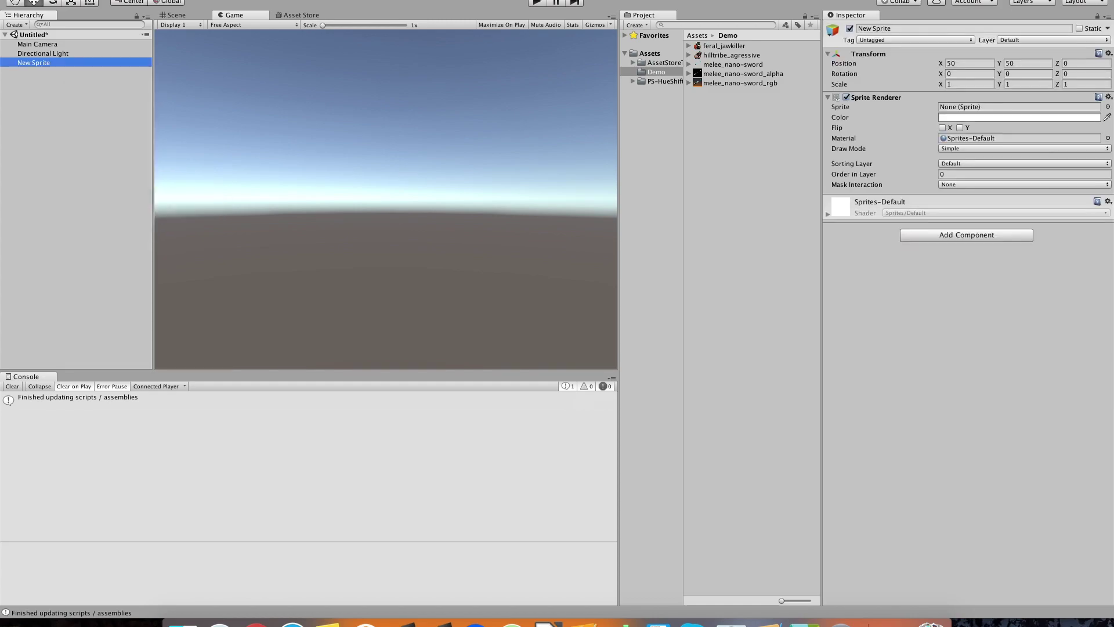
pyautogui.moveTo(725, 46); pyautogui.dragTo(1003, 110)
# Step: Place the sprite at position 0,0,0 and scale it to 2,2,2
pyautogui.click(968, 62)
pyautogui.write('0')
pyautogui.press('Tab')
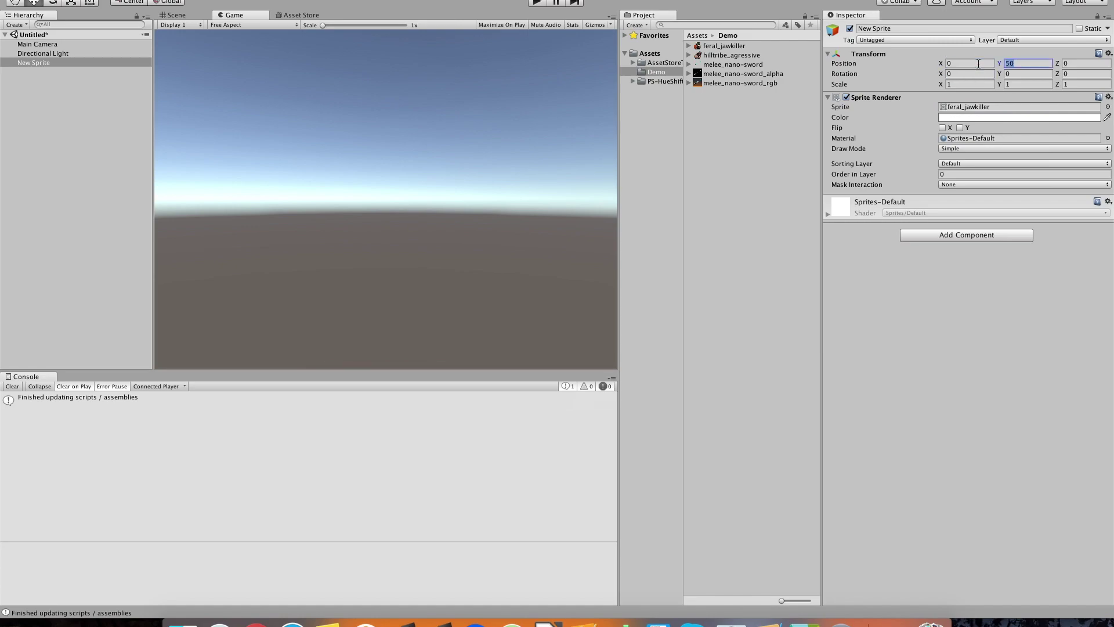
pyautogui.write('0')
pyautogui.press('Tab')
pyautogui.click(968, 85)
pyautogui.write('2')
pyautogui.press('Tab')
pyautogui.write('2')
pyautogui.press('Tab')
pyautogui.write('2')
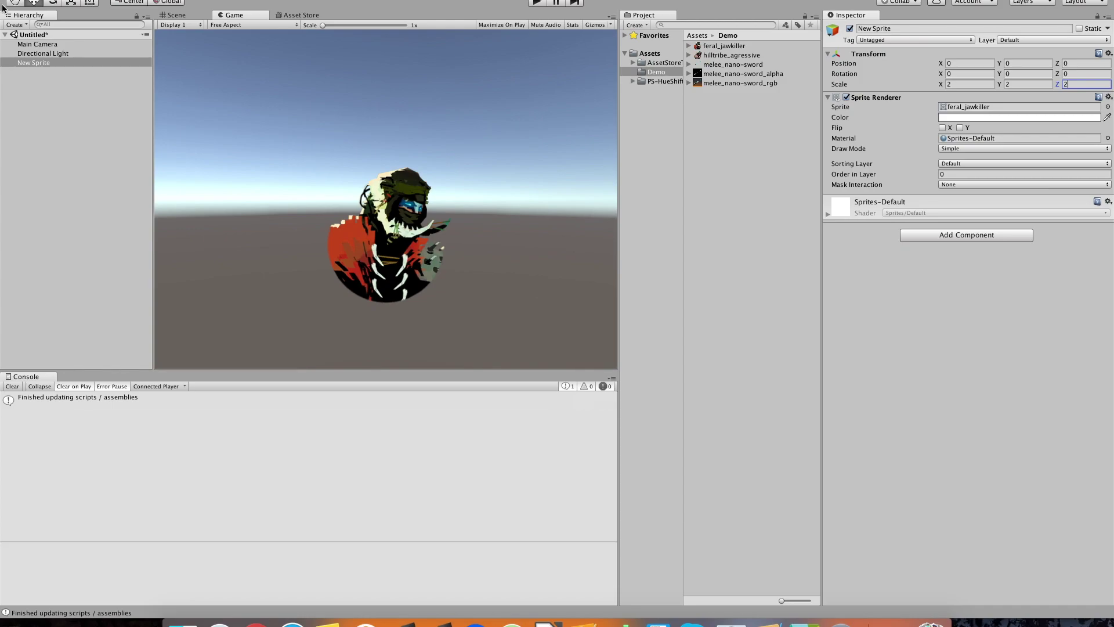
# Step: Rename the New Sprite object to Jawkiller
pyautogui.click(60, 55)
pyautogui.click(65, 63)
pyautogui.press('Return')
pyautogui.write('Jawkiller')
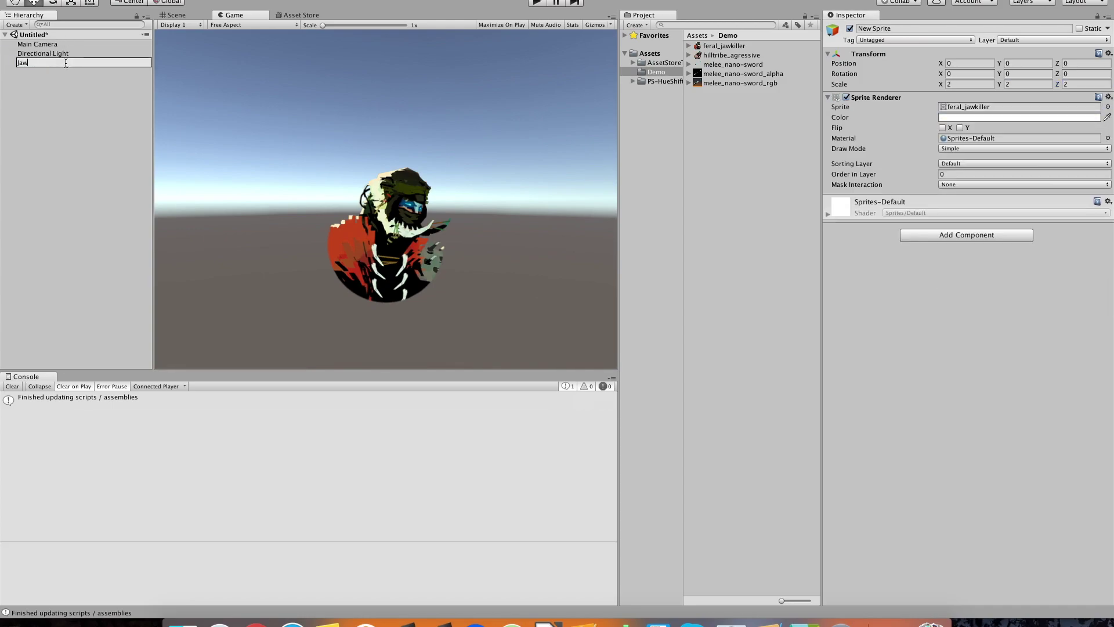
pyautogui.press('Return')
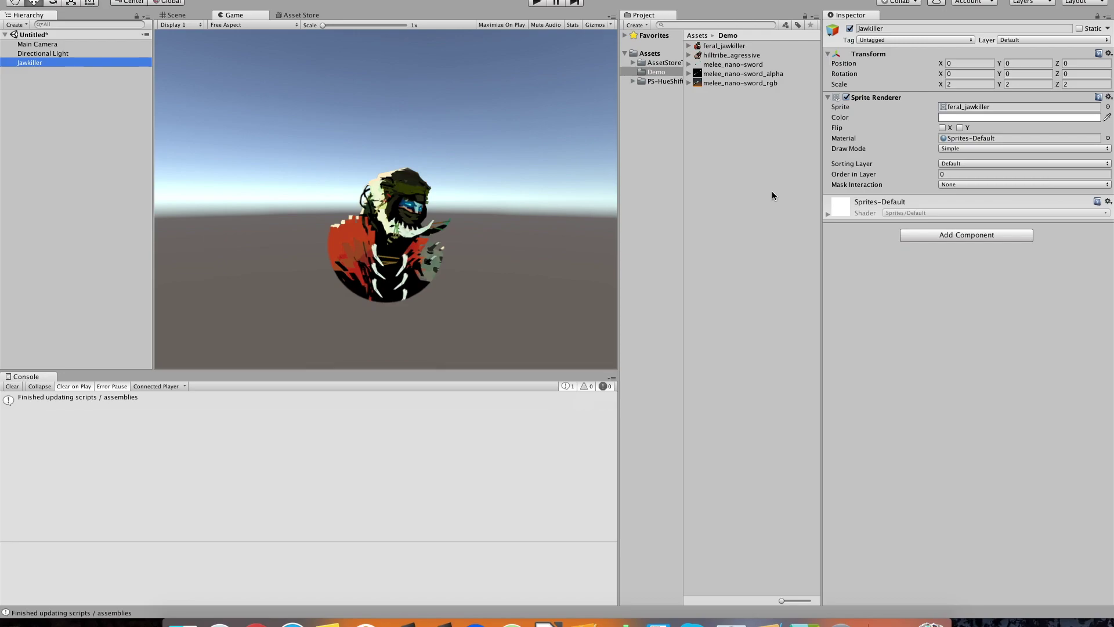
pyautogui.rightClick(762, 162)
pyautogui.moveTo(784, 163)
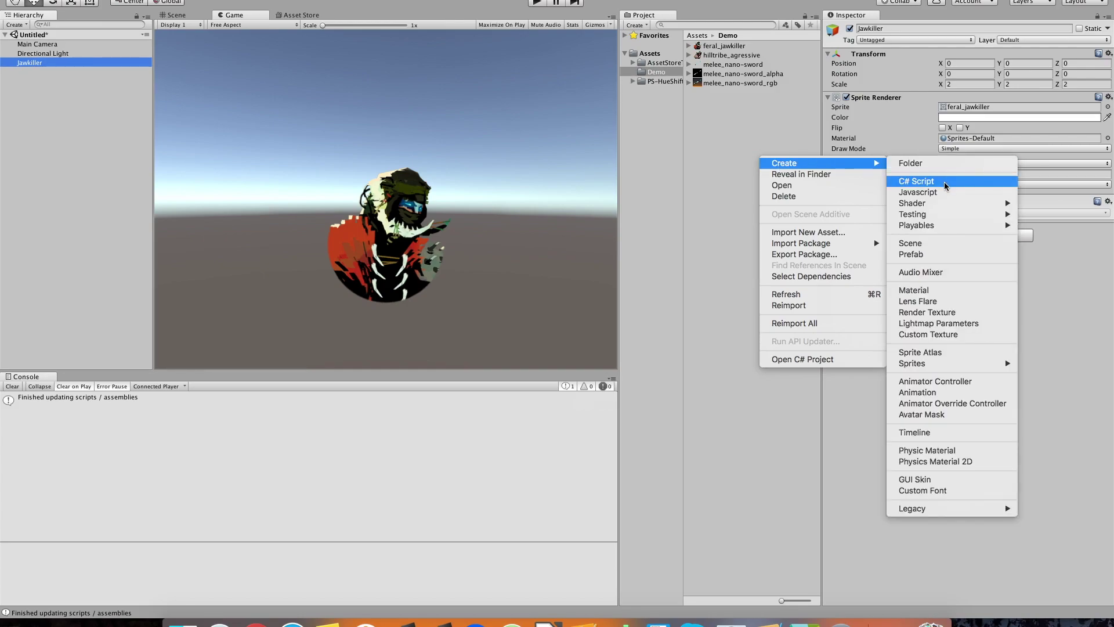
# Step: Create a new material in the Demo folder named JawkillerMat
pyautogui.click(942, 294)
pyautogui.write('Jaw')
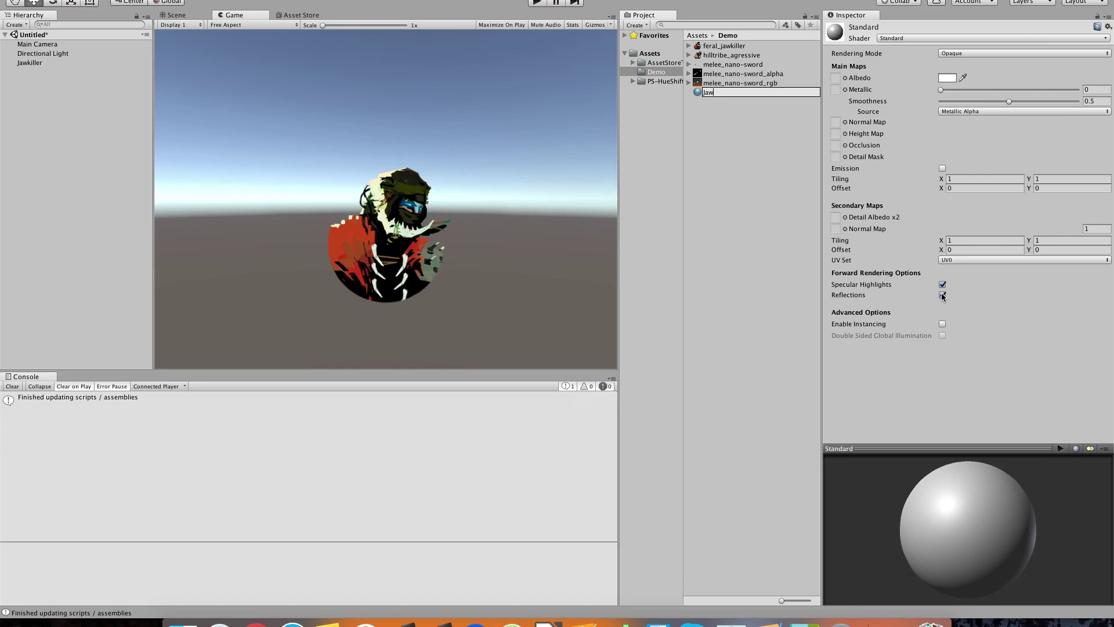
pyautogui.write('killerMat')
pyautogui.press('Return')
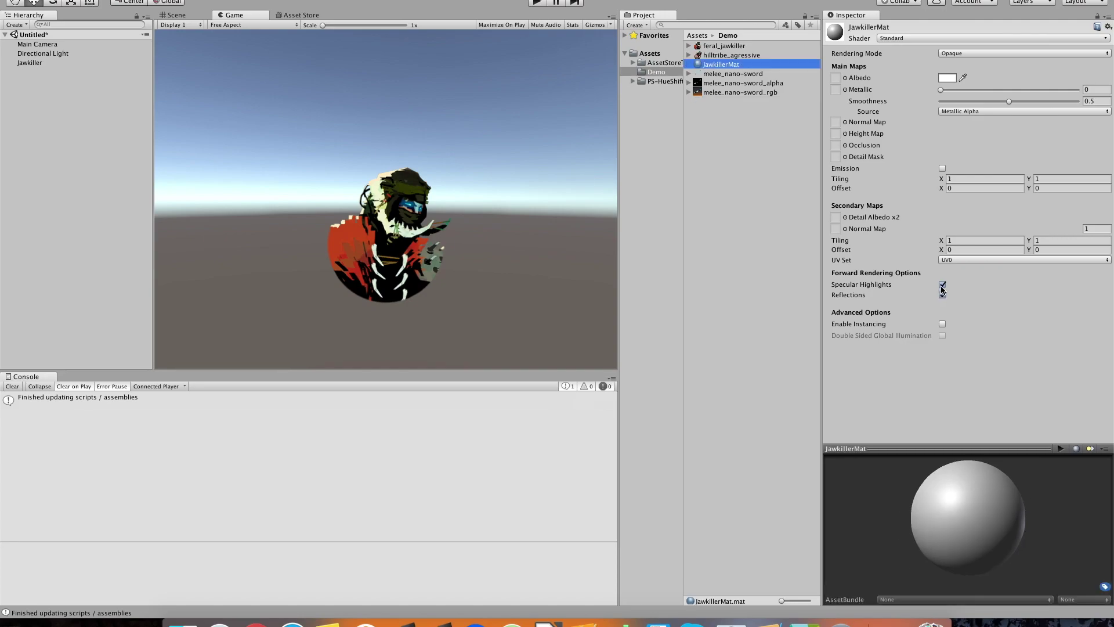
# Step: Set JawkillerMat's shader to Sprites/Default-HueShift and review its HSV options
pyautogui.click(893, 38)
pyautogui.moveTo(910, 133)
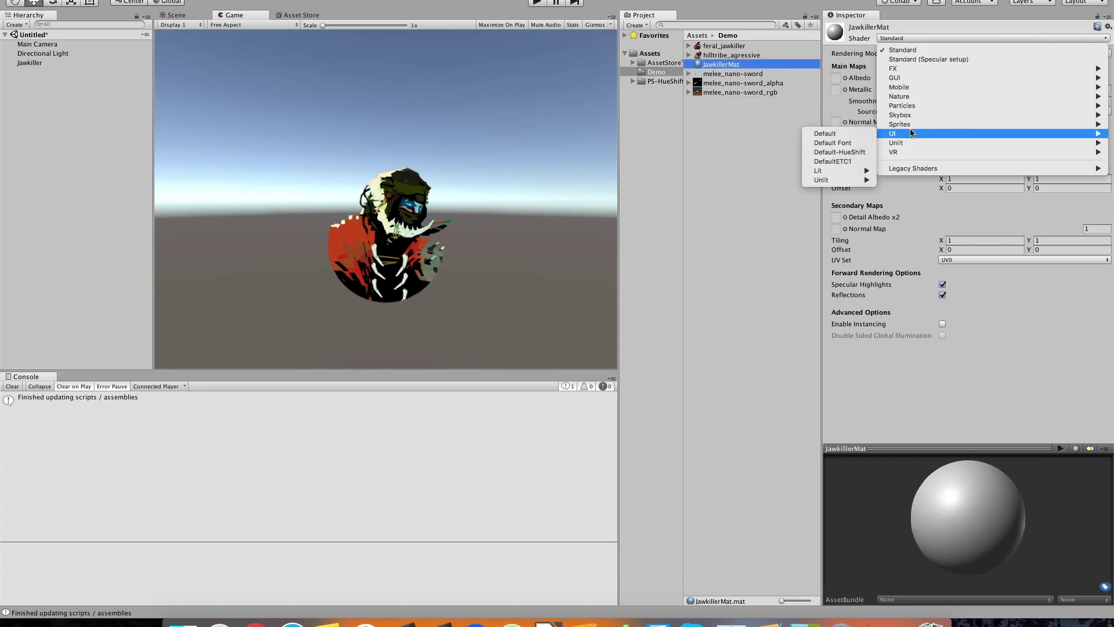
pyautogui.moveTo(947, 124)
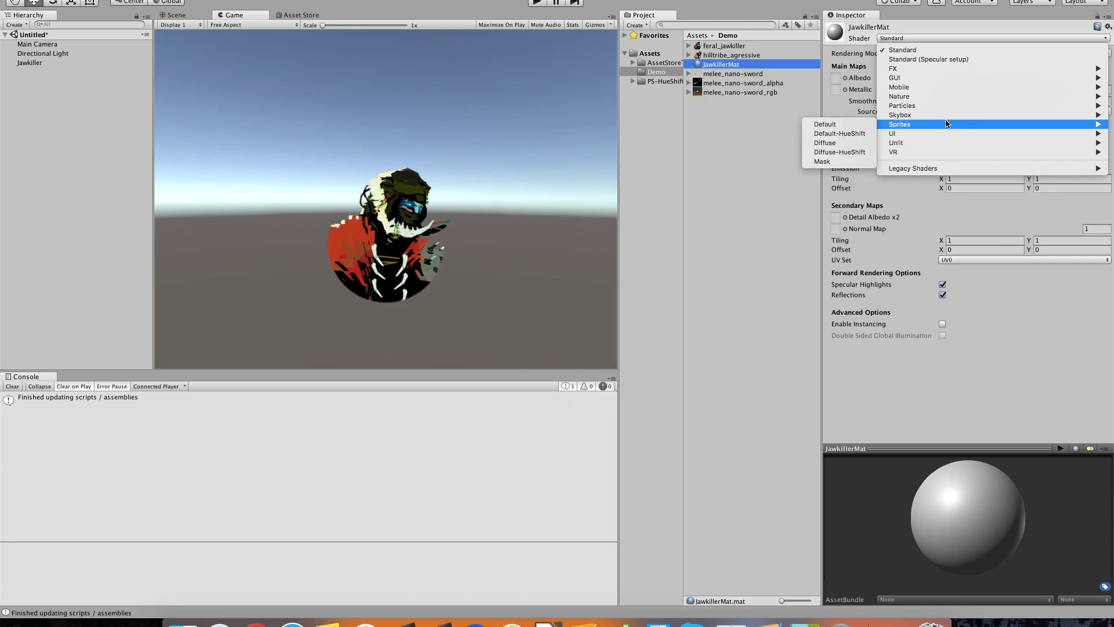
pyautogui.click(866, 137)
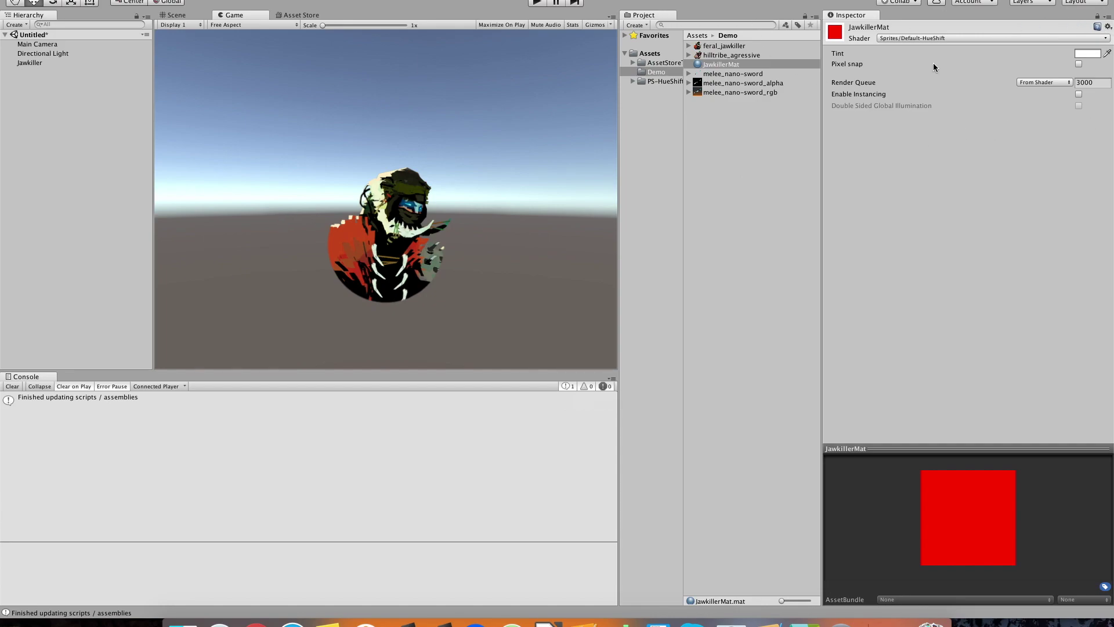
pyautogui.click(740, 55)
pyautogui.click(739, 64)
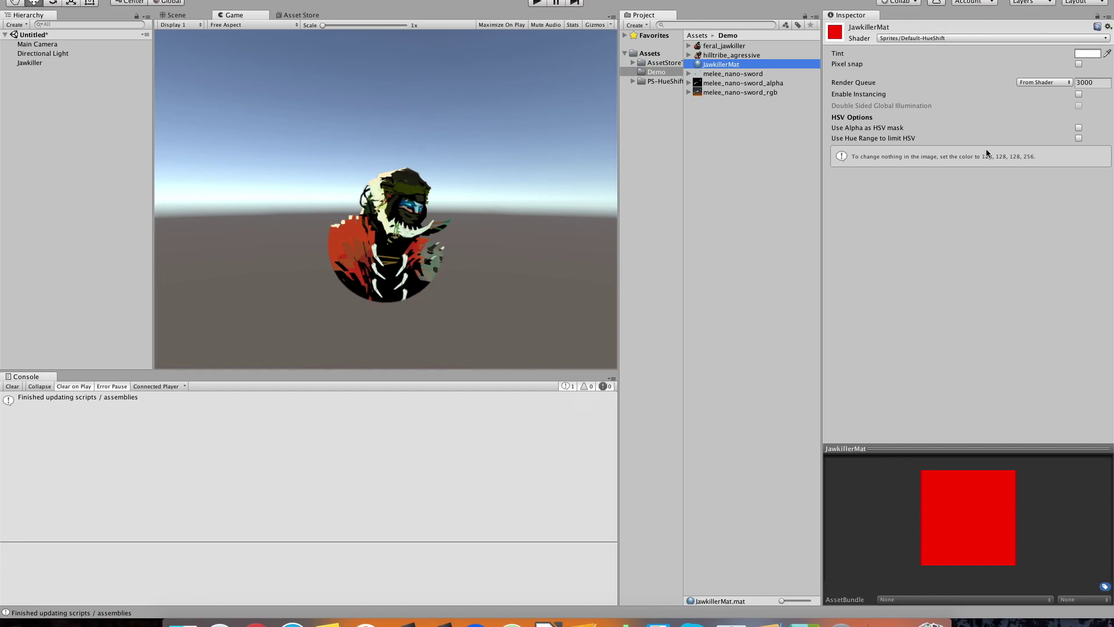
pyautogui.click(41, 65)
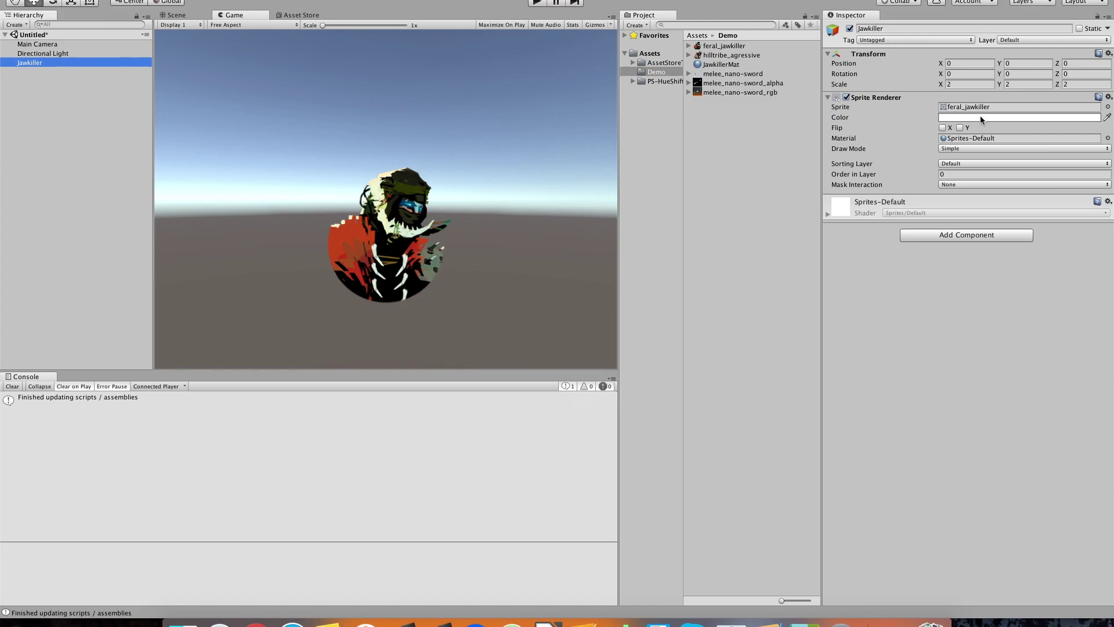
# Step: Tint Jawkiller mid-grey with red, green and blue each set to 128
pyautogui.click(980, 116)
pyautogui.click(734, 325)
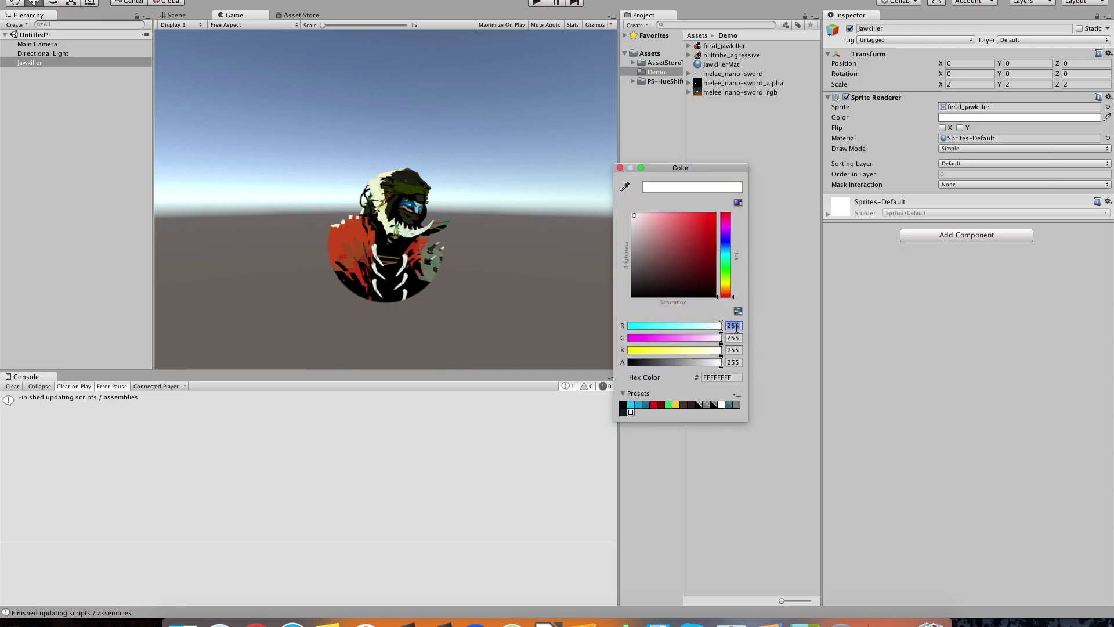
pyautogui.write('128')
pyautogui.click(734, 338)
pyautogui.write('128')
pyautogui.click(734, 350)
pyautogui.write('128')
pyautogui.click(735, 326)
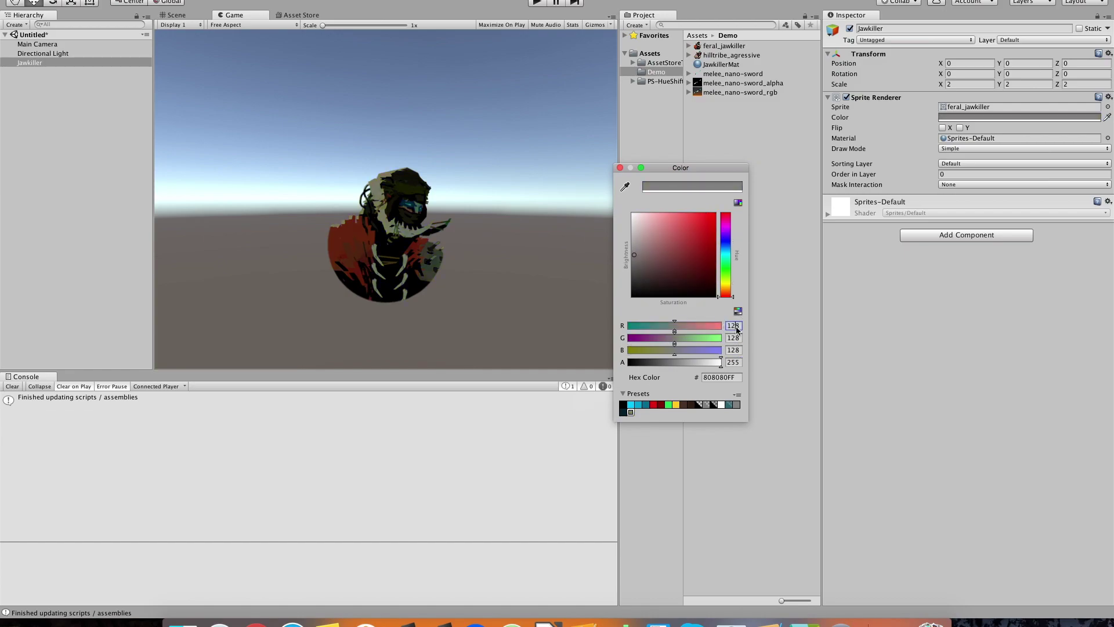
# Step: Assign the JawkillerMat material to Jawkiller's Sprite Renderer
pyautogui.click(619, 168)
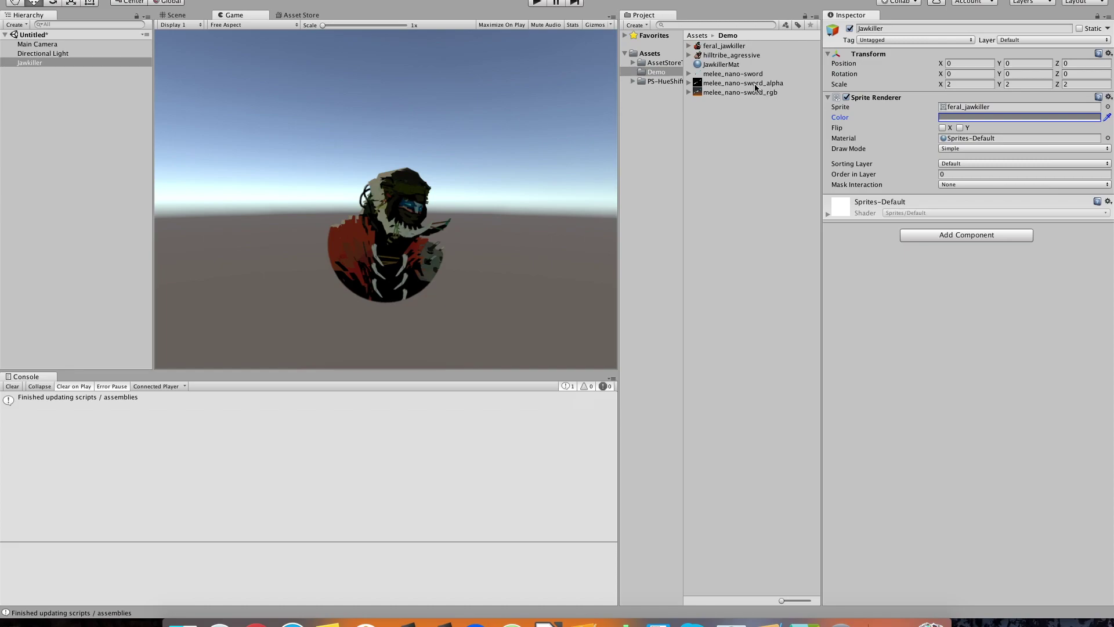
pyautogui.moveTo(727, 65); pyautogui.dragTo(975, 138)
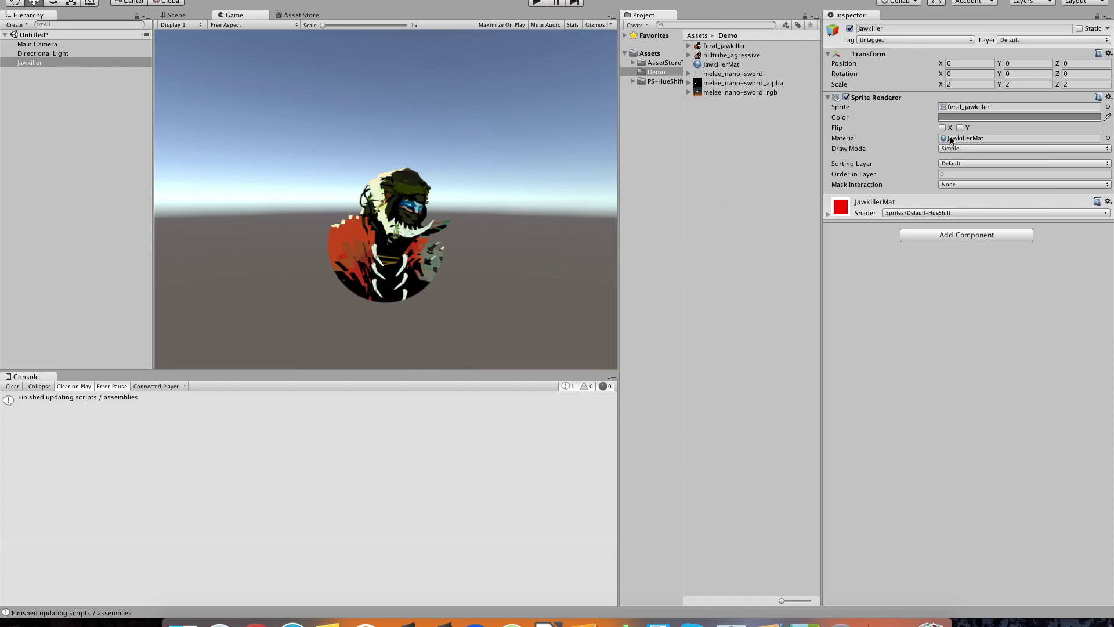
pyautogui.click(952, 116)
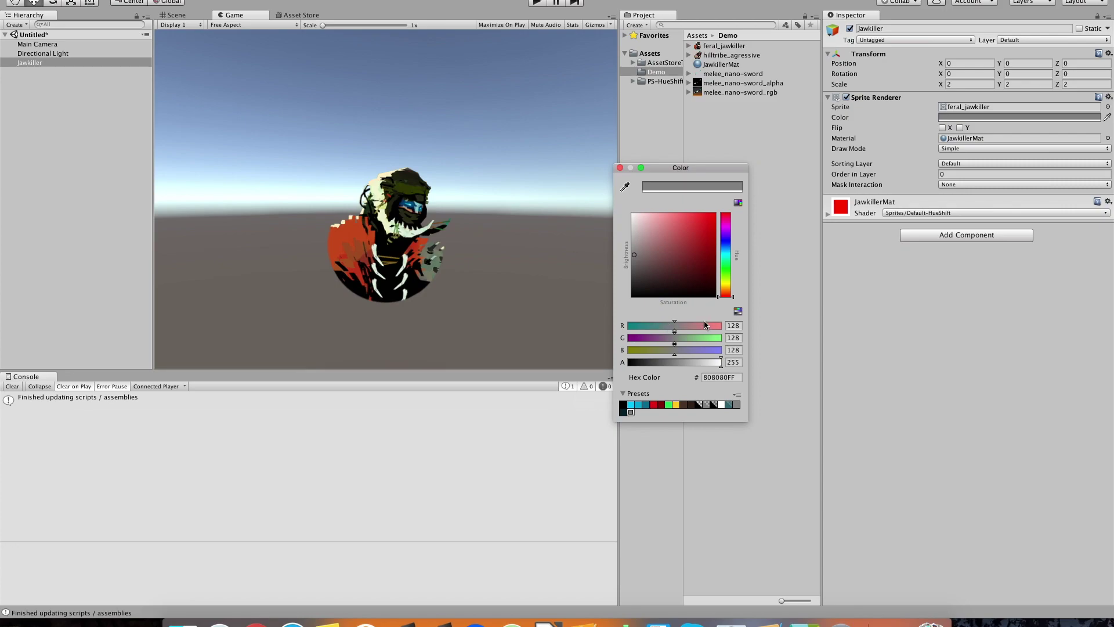
# Step: Experiment with the red and green tint sliders, ending on bright green 80E180
pyautogui.moveTo(675, 327); pyautogui.dragTo(728, 333)
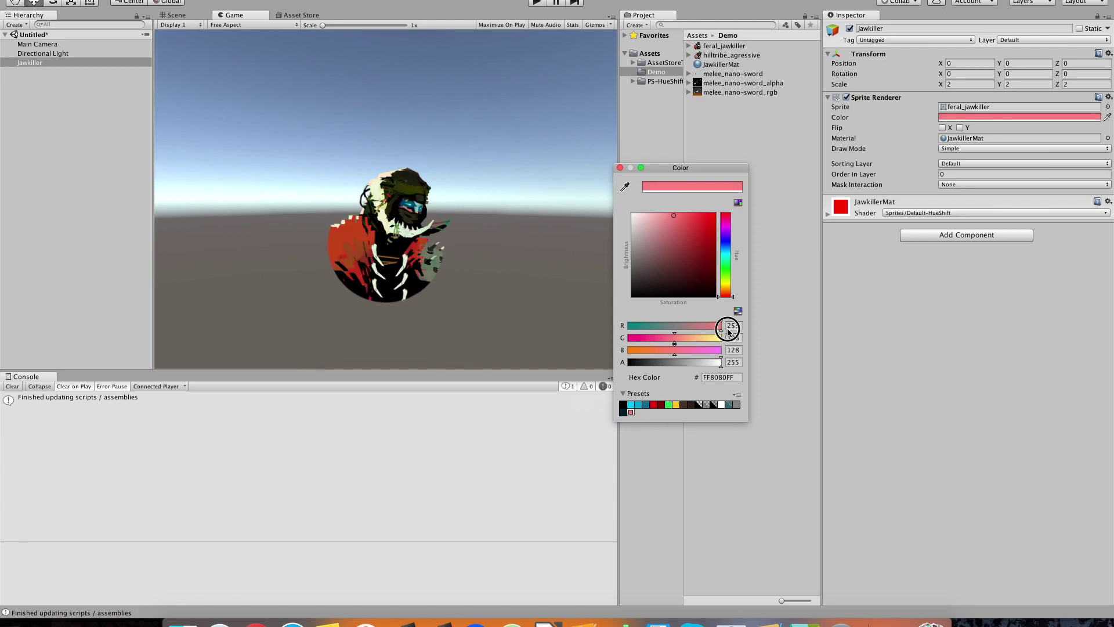
pyautogui.moveTo(729, 332); pyautogui.dragTo(677, 332)
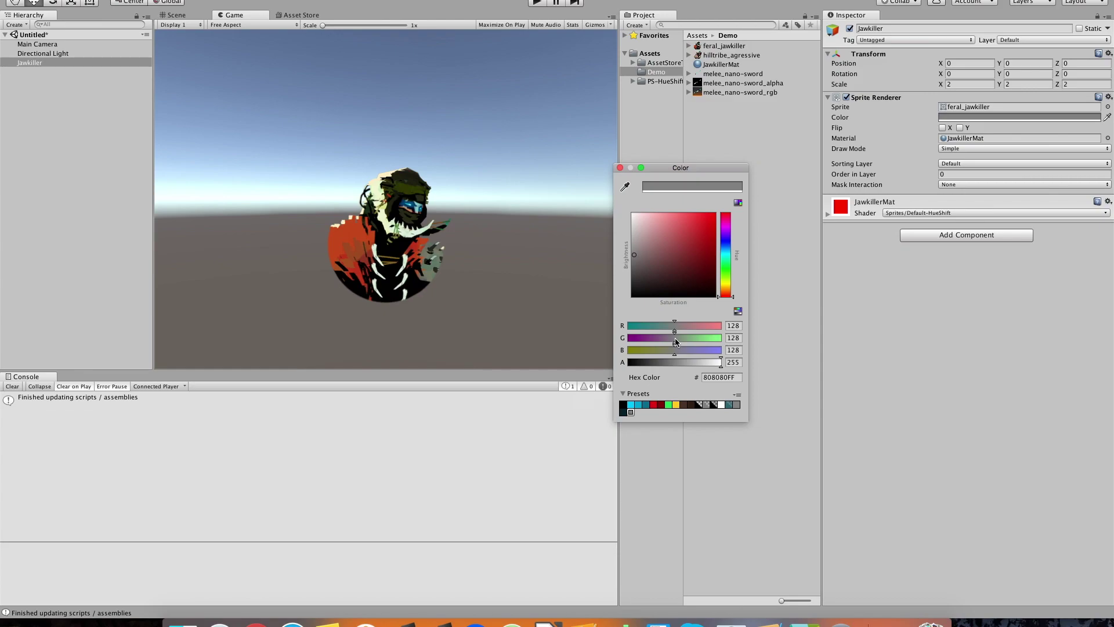
pyautogui.moveTo(676, 342); pyautogui.dragTo(710, 340)
pyautogui.scroll(5, 347, 210)
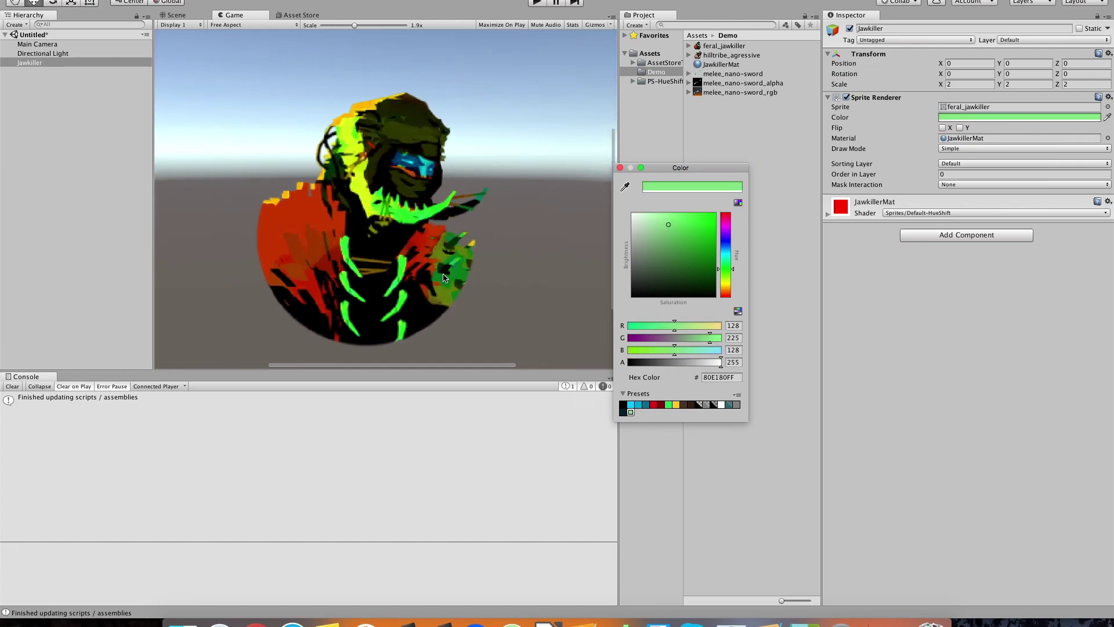
# Step: Shift Jawkiller's tint to pinkish AA4170, then select the JawkillerMat material
pyautogui.moveTo(710, 340)
pyautogui.mouseDown()
pyautogui.moveTo(627, 342)
pyautogui.moveTo(727, 354)
pyautogui.mouseUp()
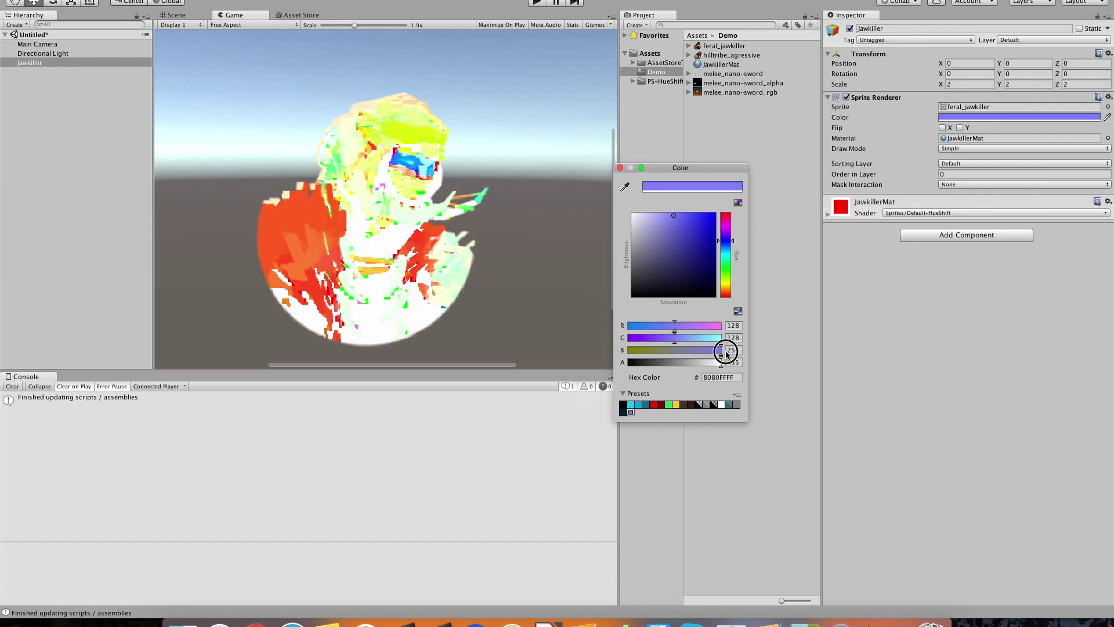
pyautogui.moveTo(726, 354); pyautogui.dragTo(669, 350)
pyautogui.moveTo(674, 339)
pyautogui.mouseDown()
pyautogui.moveTo(653, 342)
pyautogui.moveTo(690, 325)
pyautogui.mouseUp()
pyautogui.scroll(-5, 407, 215)
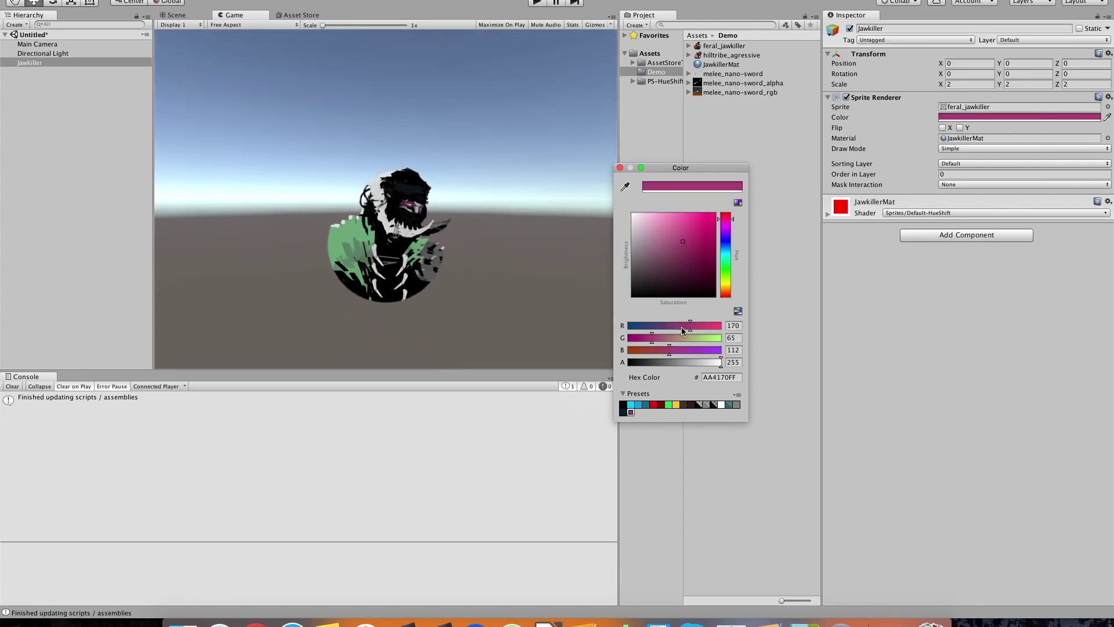
pyautogui.click(734, 326)
pyautogui.click(620, 169)
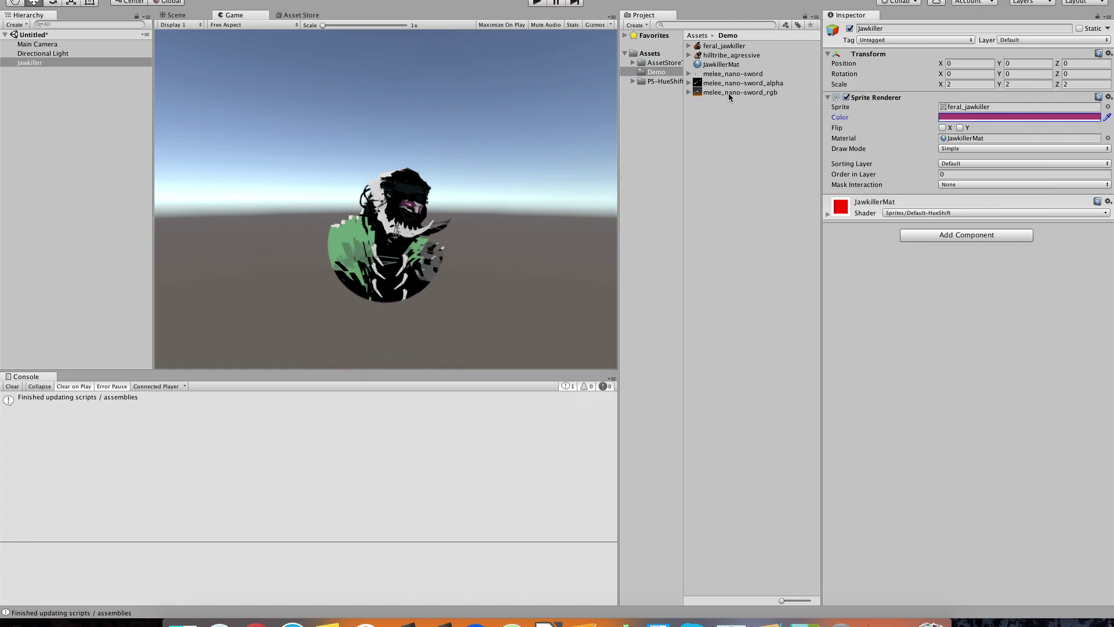
pyautogui.click(727, 66)
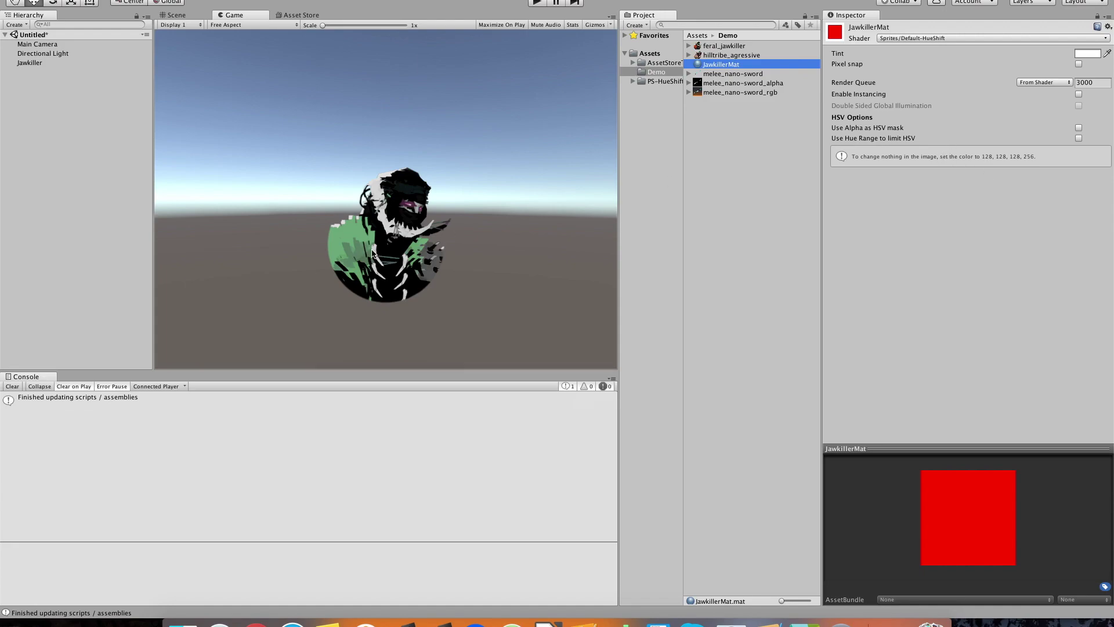
# Step: Enable 'Use Hue Range to limit HSV' on JawkillerMat with a hue range from 0 to about 0.085
pyautogui.click(1079, 138)
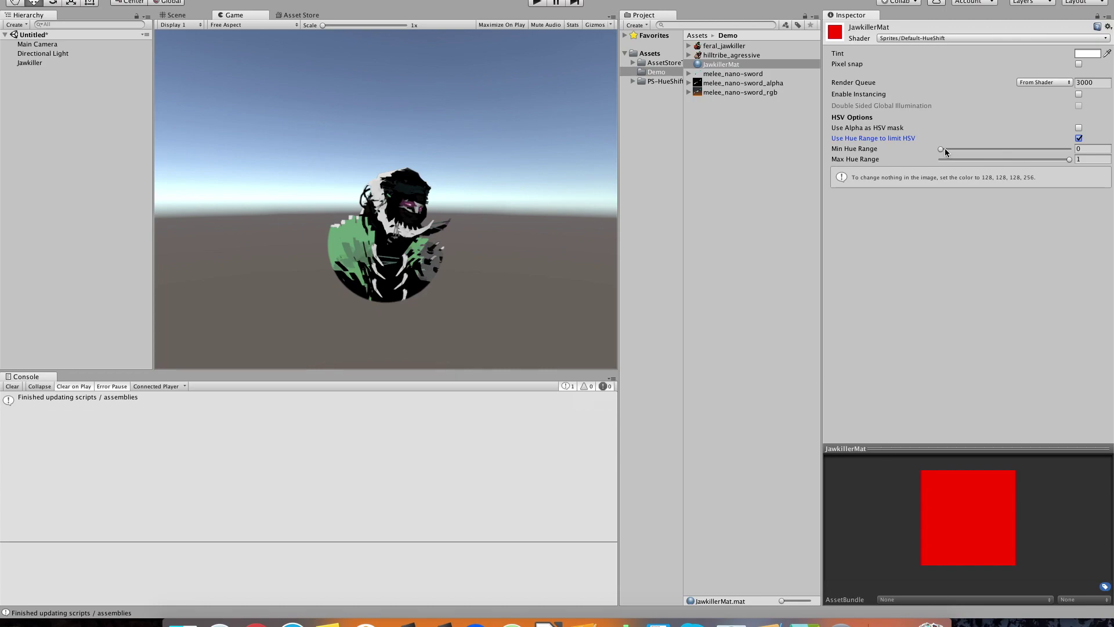
pyautogui.moveTo(941, 149); pyautogui.dragTo(1077, 150)
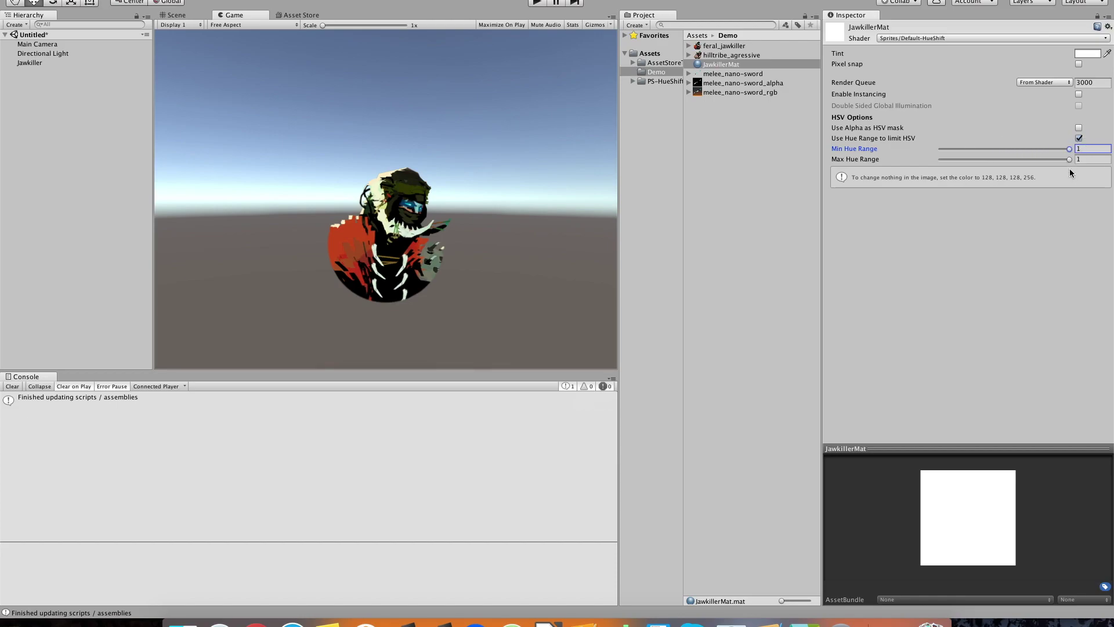
pyautogui.moveTo(1069, 149); pyautogui.dragTo(915, 152)
pyautogui.moveTo(1070, 159); pyautogui.dragTo(951, 167)
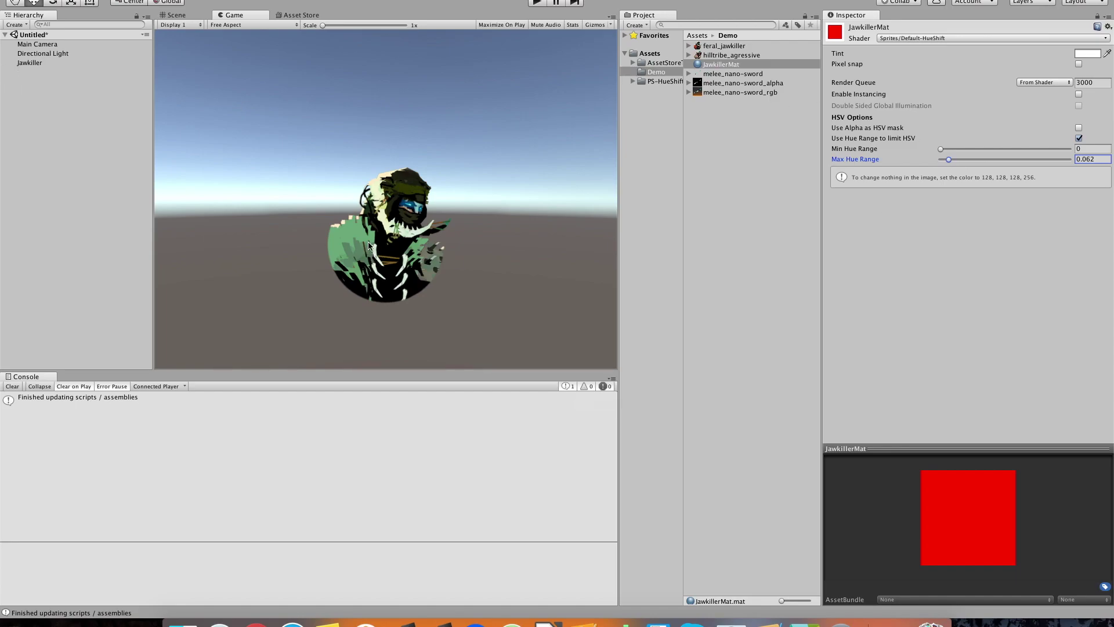
pyautogui.moveTo(949, 160); pyautogui.dragTo(953, 162)
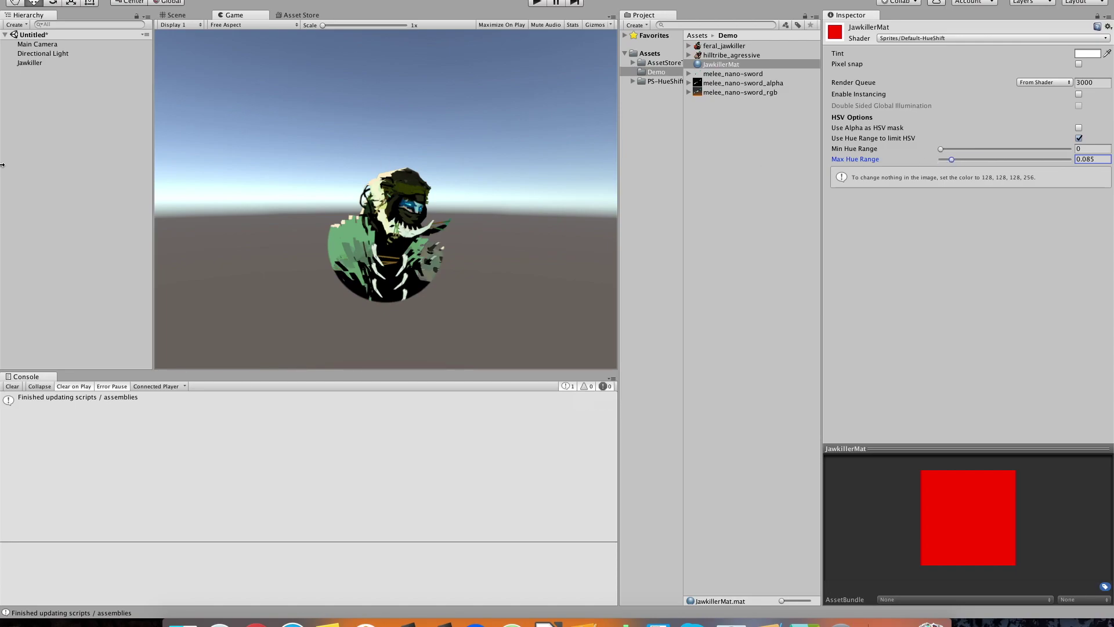
# Step: Retint Jawkiller bluish 5D82AB, lowering red and raising blue, so its clothing renders purple
pyautogui.click(29, 63)
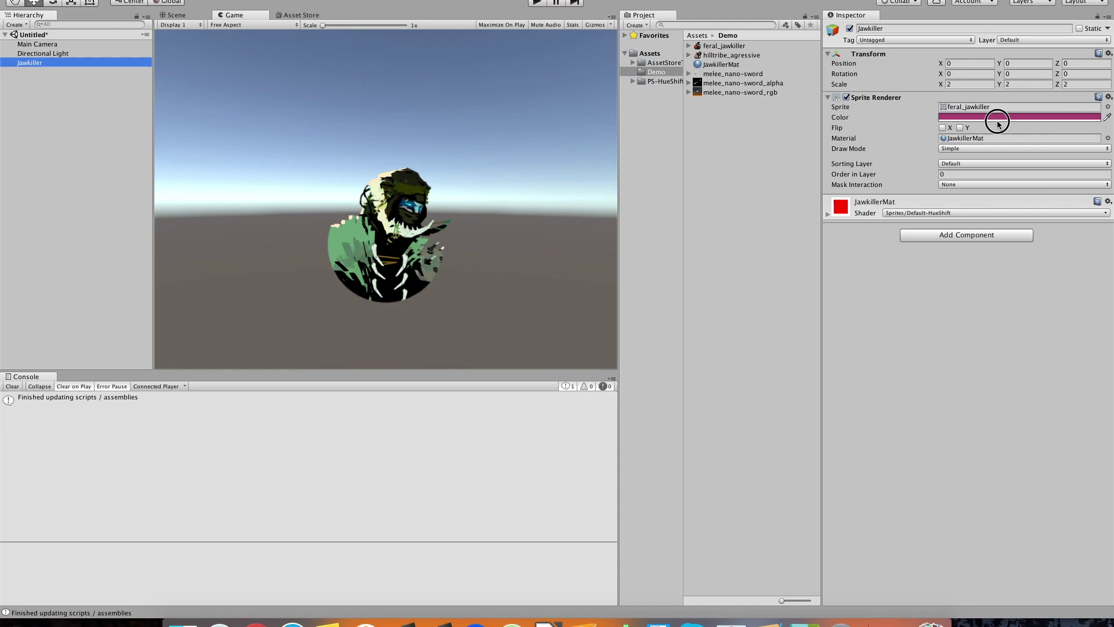
pyautogui.click(997, 117)
pyautogui.moveTo(674, 329)
pyautogui.mouseDown()
pyautogui.moveTo(709, 324)
pyautogui.moveTo(618, 326)
pyautogui.moveTo(692, 338)
pyautogui.mouseUp()
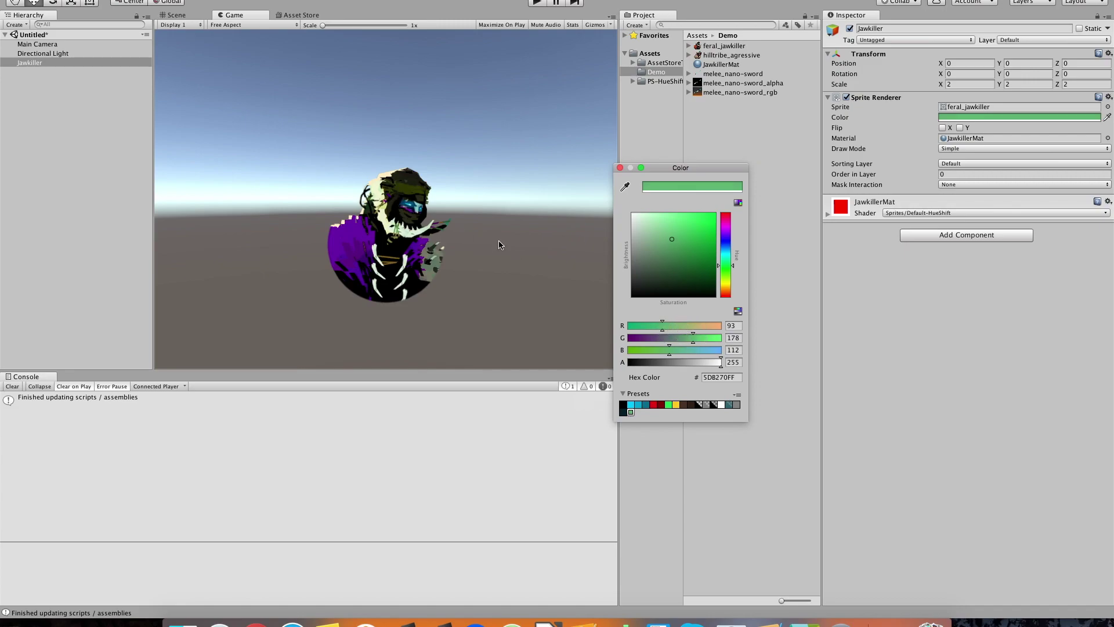
pyautogui.moveTo(684, 351)
pyautogui.mouseDown()
pyautogui.moveTo(698, 352)
pyautogui.moveTo(669, 350)
pyautogui.moveTo(700, 355)
pyautogui.mouseUp()
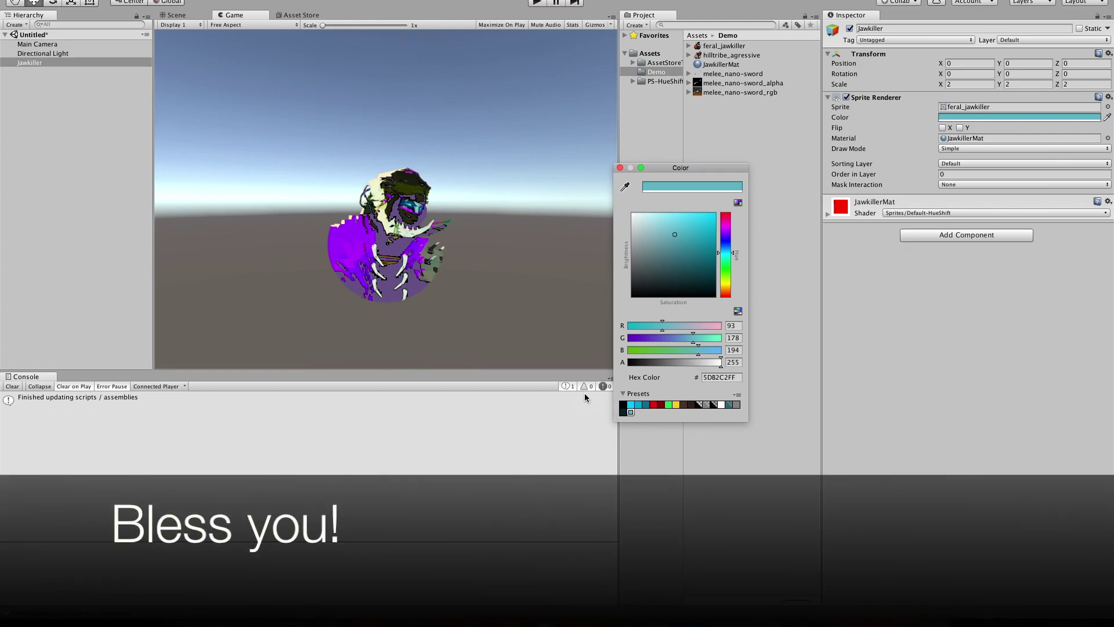
pyautogui.moveTo(701, 350); pyautogui.dragTo(678, 355)
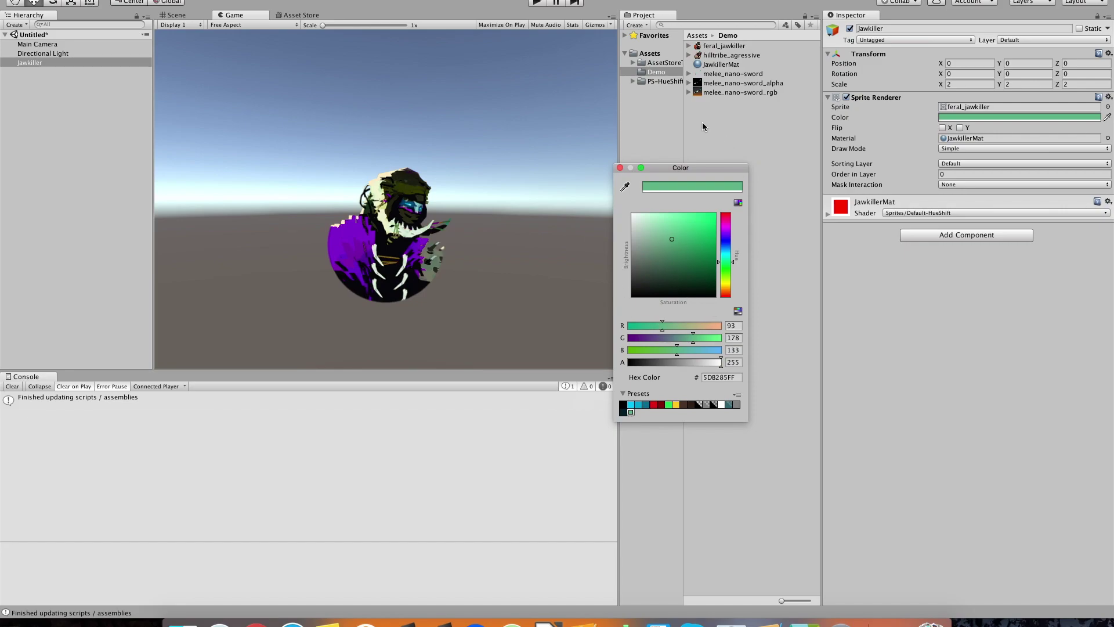
pyautogui.moveTo(703, 350); pyautogui.dragTo(714, 355)
pyautogui.click(721, 65)
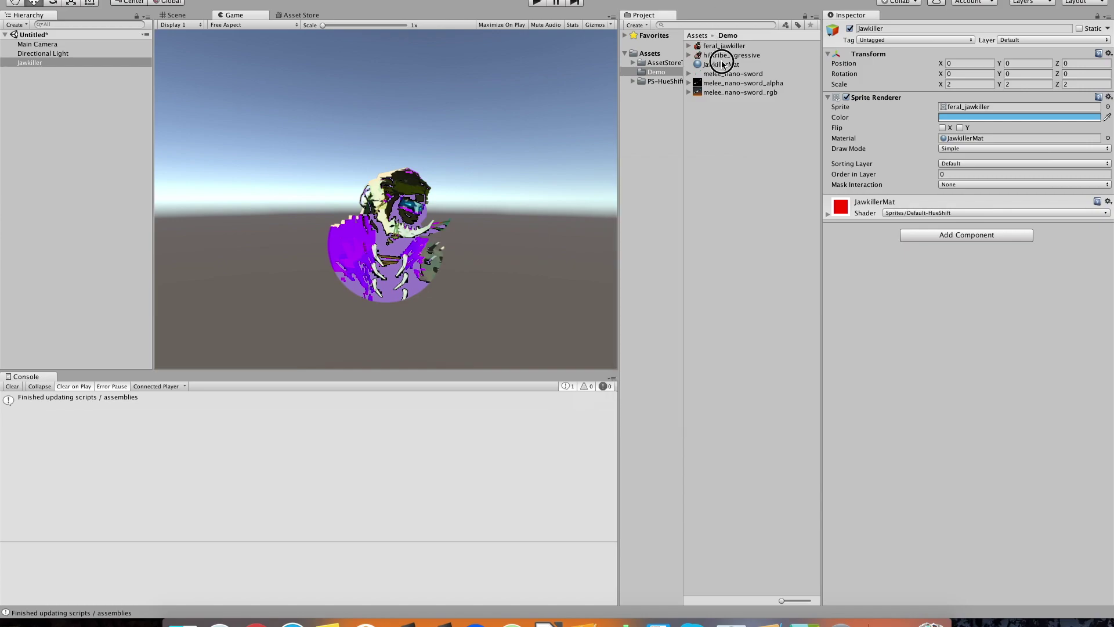
pyautogui.moveTo(948, 157); pyautogui.dragTo(951, 161)
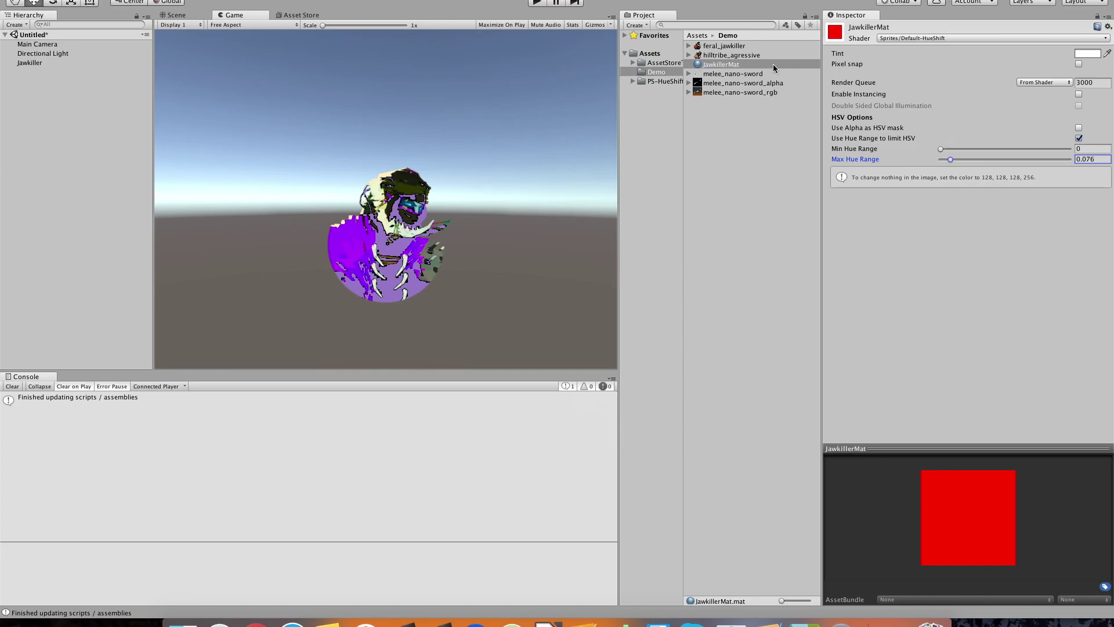
pyautogui.click(740, 53)
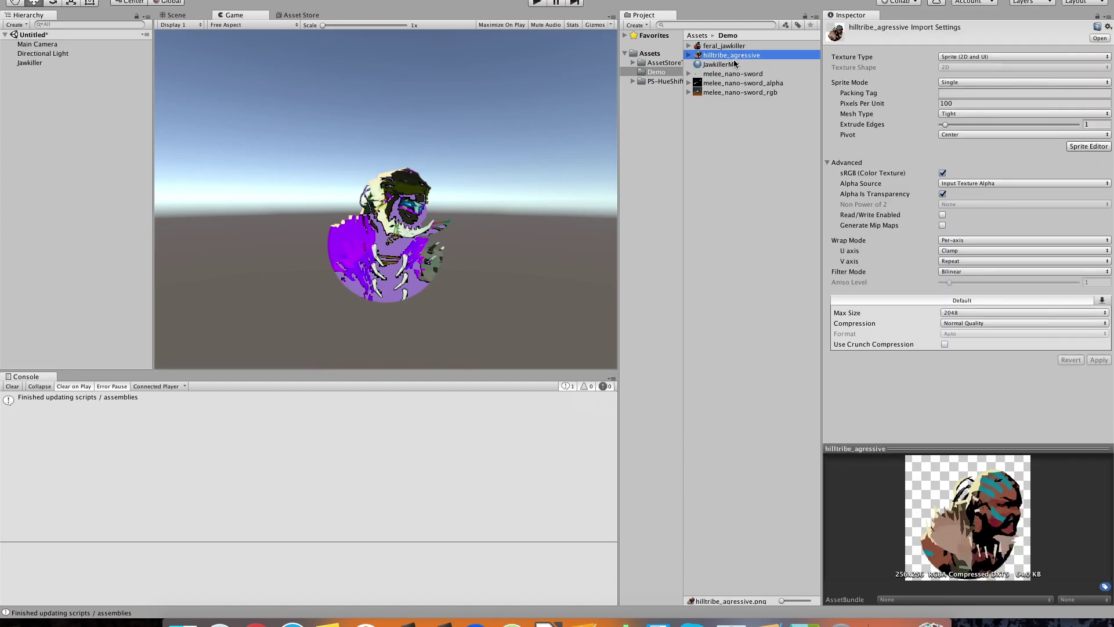
pyautogui.click(735, 67)
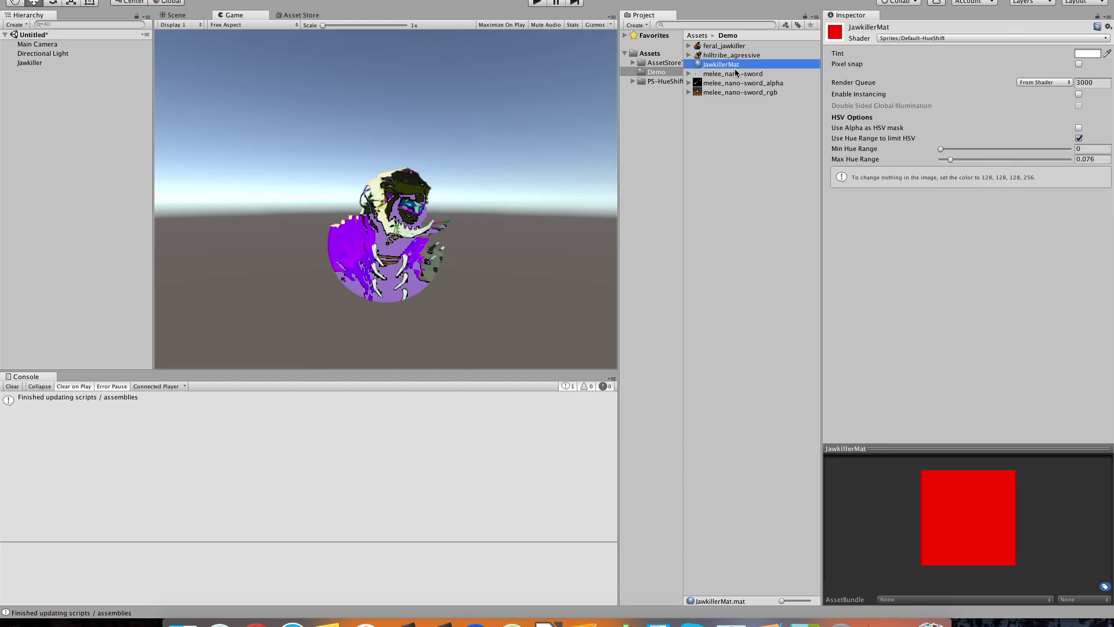
pyautogui.click(49, 63)
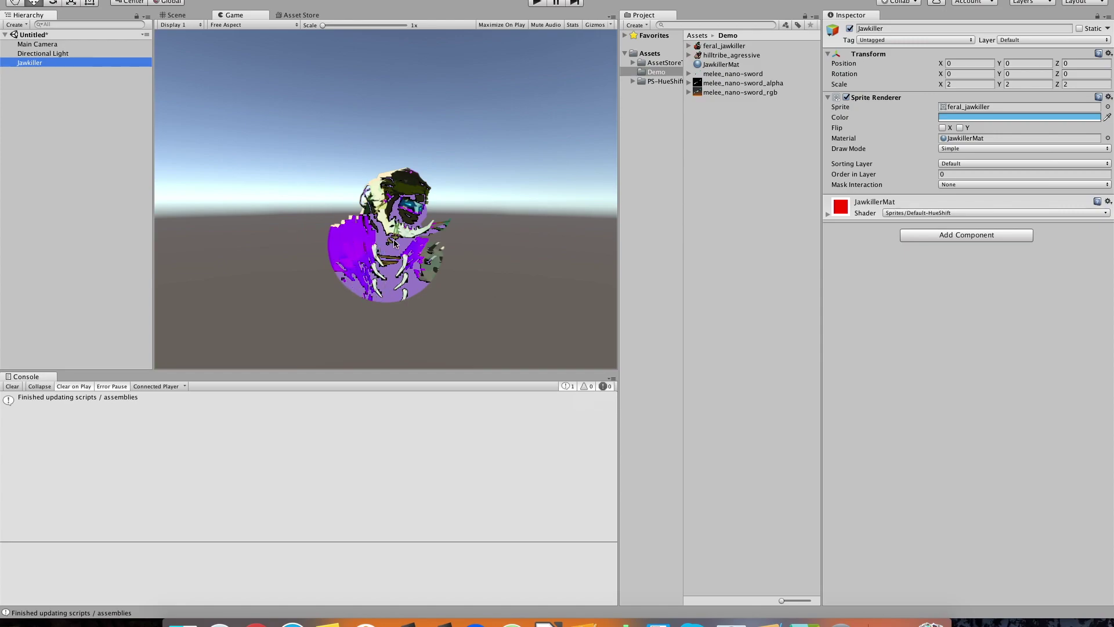
pyautogui.click(980, 117)
# Step: Set Jawkiller's tint to 888080: blue and green at 128, red at 136
pyautogui.moveTo(714, 356); pyautogui.dragTo(682, 355)
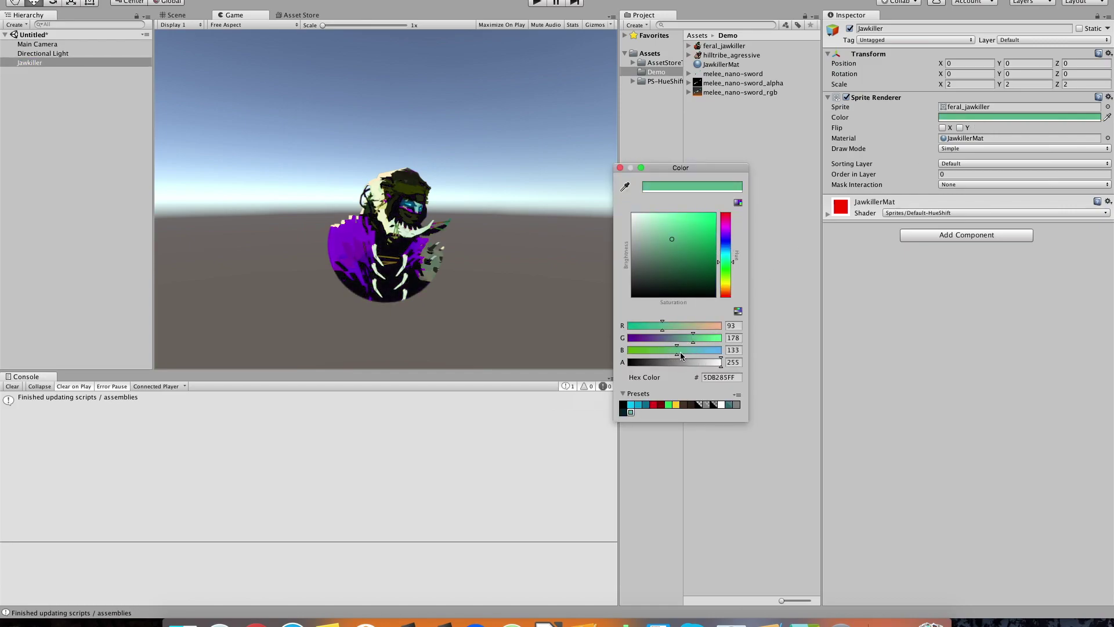
pyautogui.click(733, 350)
pyautogui.write('128')
pyautogui.click(730, 338)
pyautogui.write('128')
pyautogui.moveTo(627, 323); pyautogui.dragTo(678, 330)
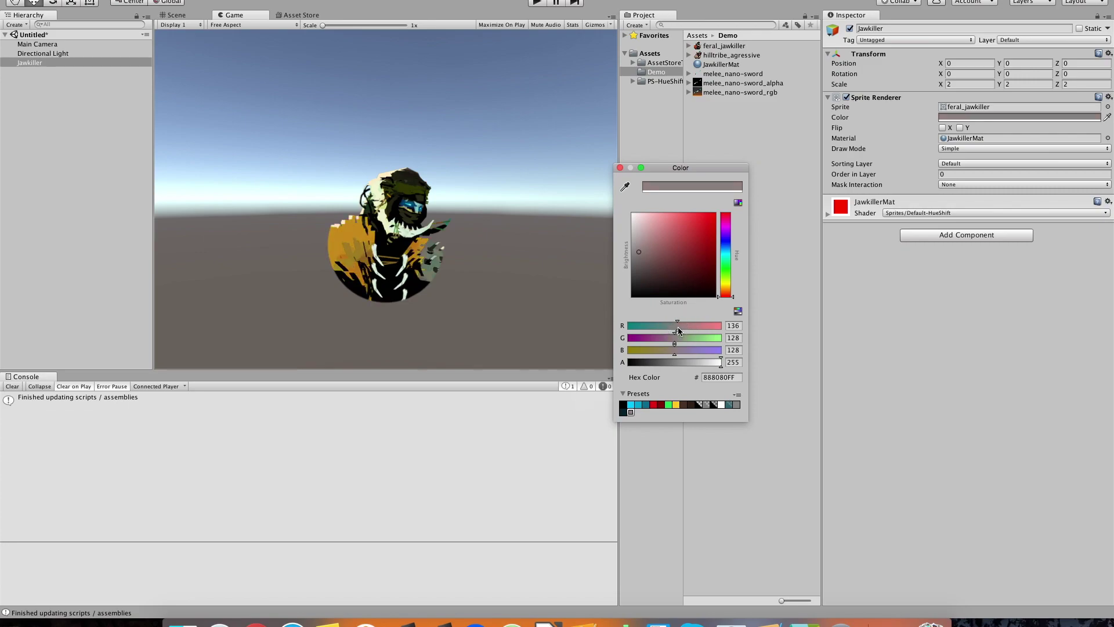
pyautogui.click(620, 169)
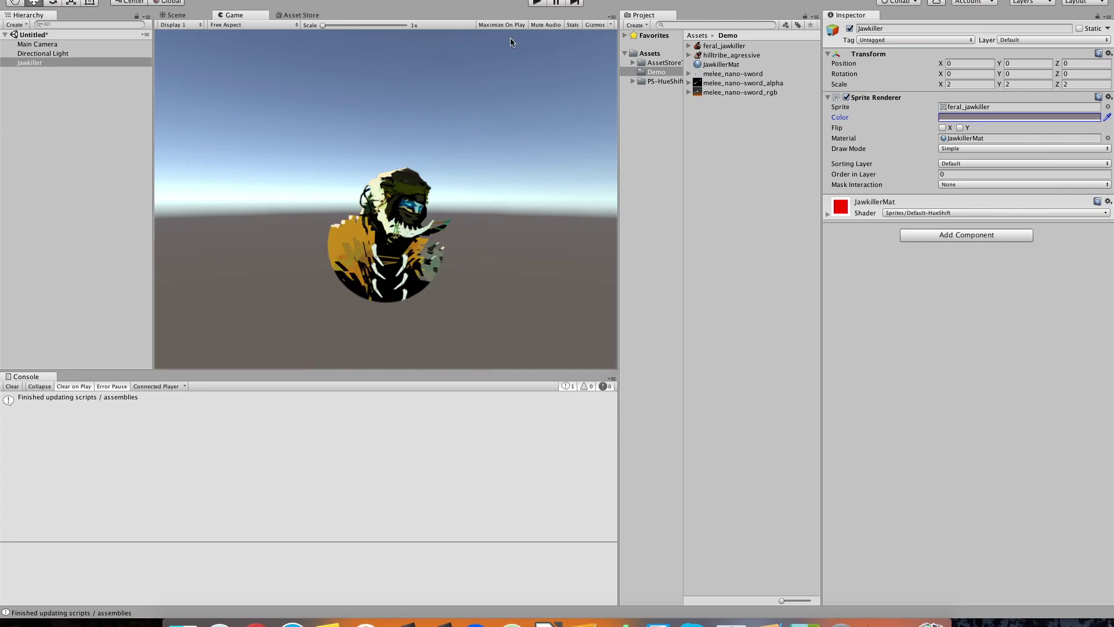
# Step: Duplicate Jawkiller and rename the copy Hilltribe
pyautogui.rightClick(14, 88)
pyautogui.click(73, 63)
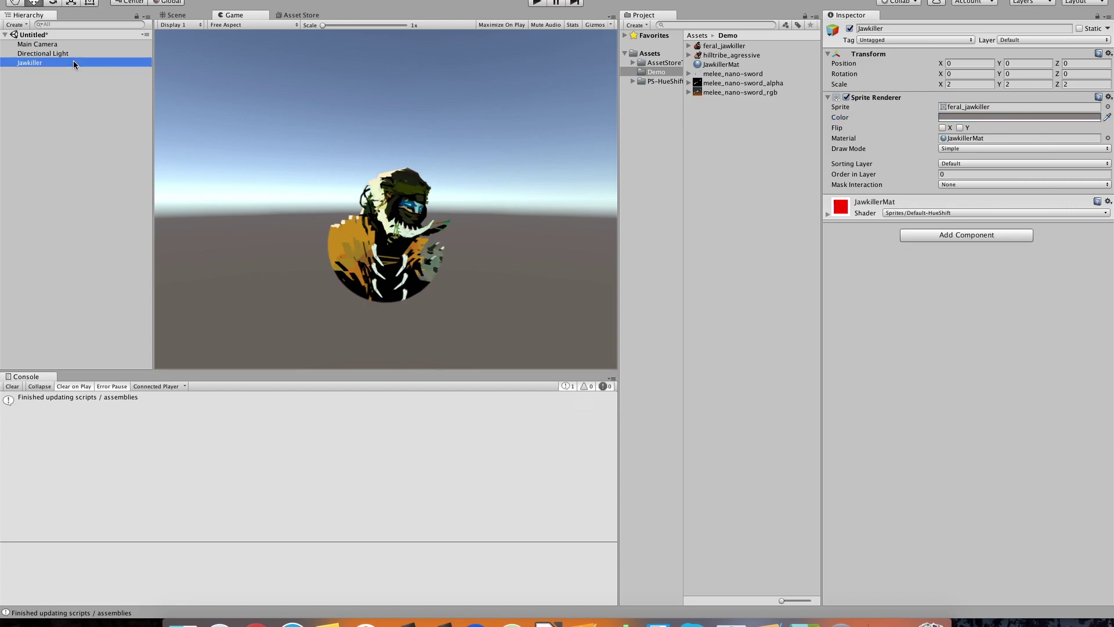
pyautogui.press('super+d')
pyautogui.press('Return')
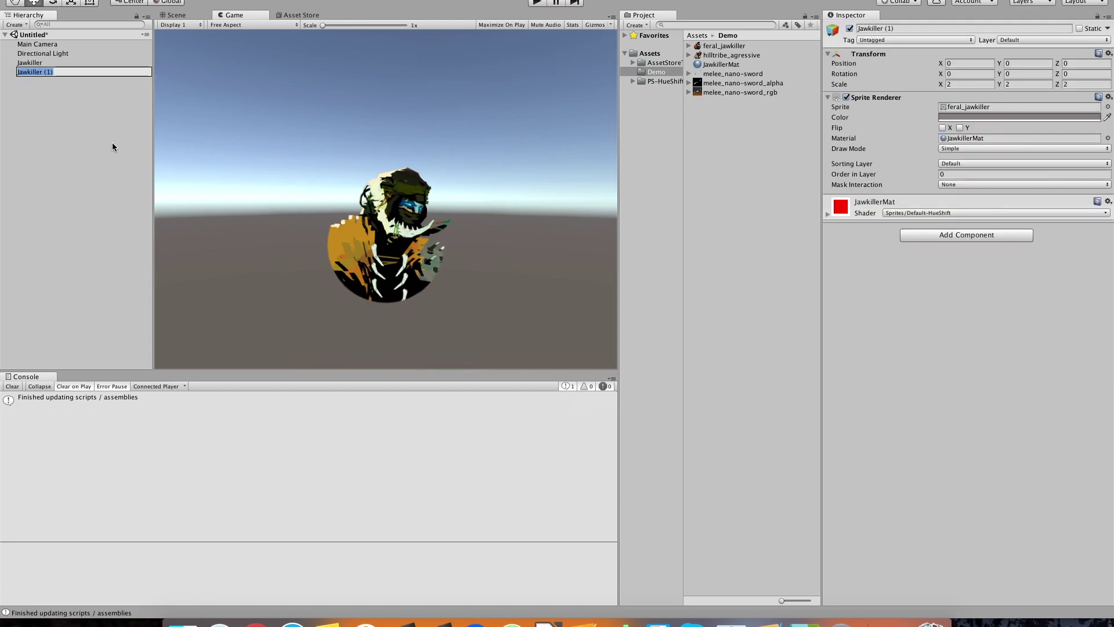
pyautogui.write('Hilltribe')
pyautogui.press('Return')
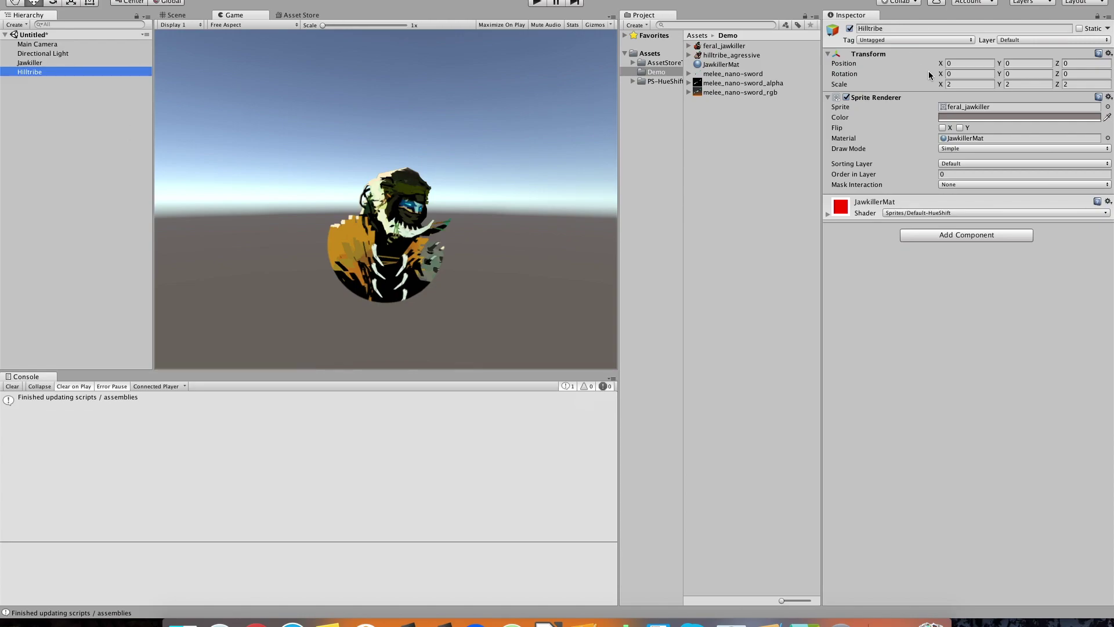
# Step: Move Hilltribe to X 4.61 and give it the hilltribe_agressive sprite
pyautogui.moveTo(938, 63); pyautogui.dragTo(1030, 61)
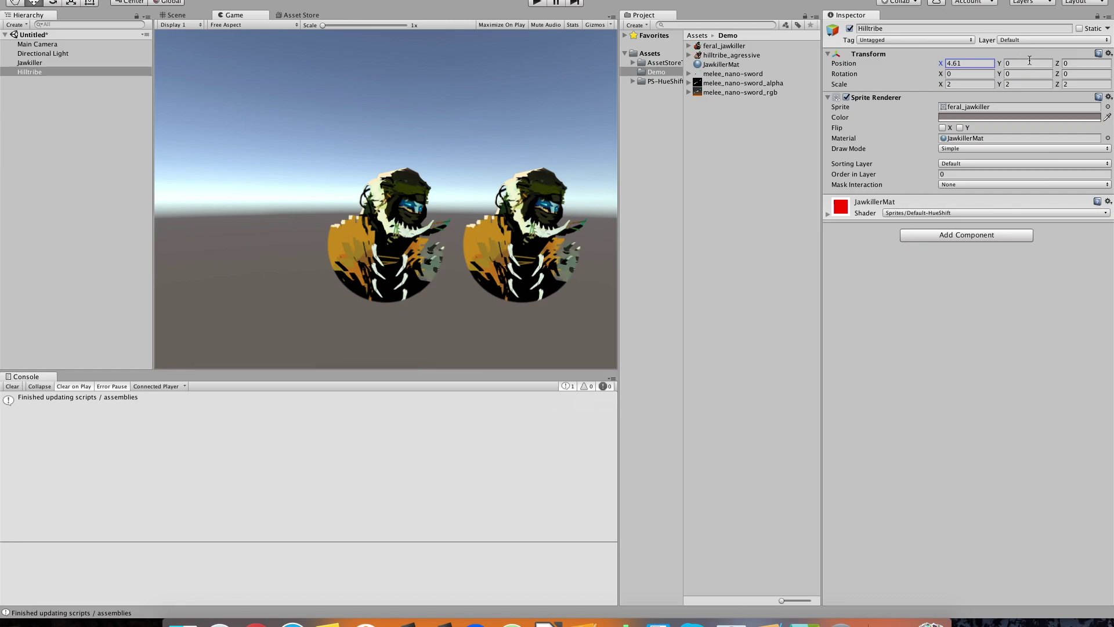
pyautogui.moveTo(741, 57); pyautogui.dragTo(975, 110)
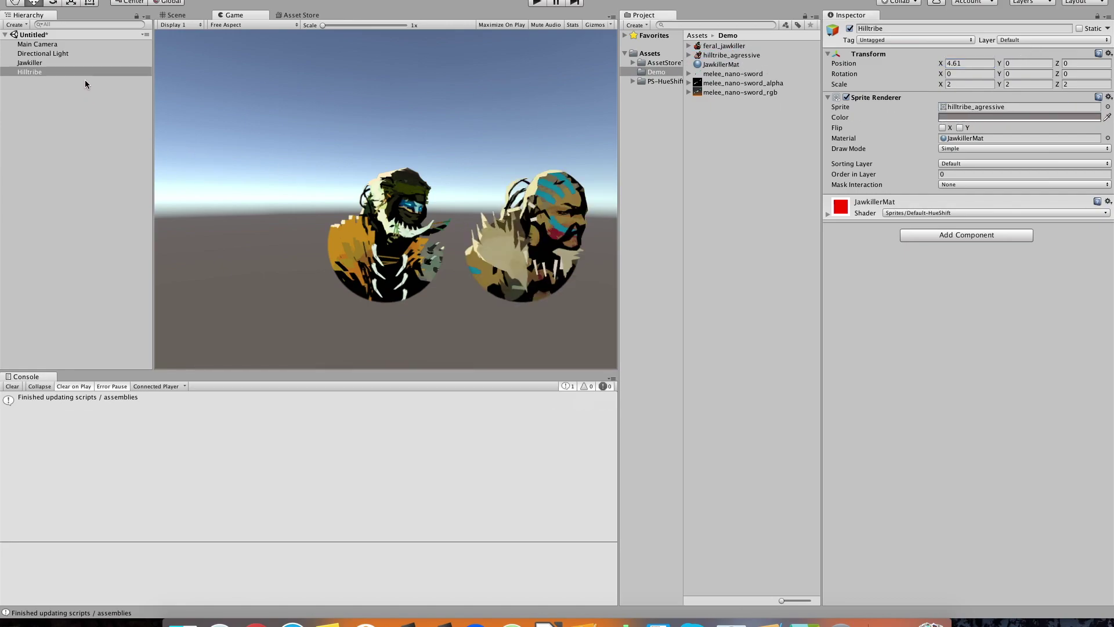
pyautogui.click(979, 117)
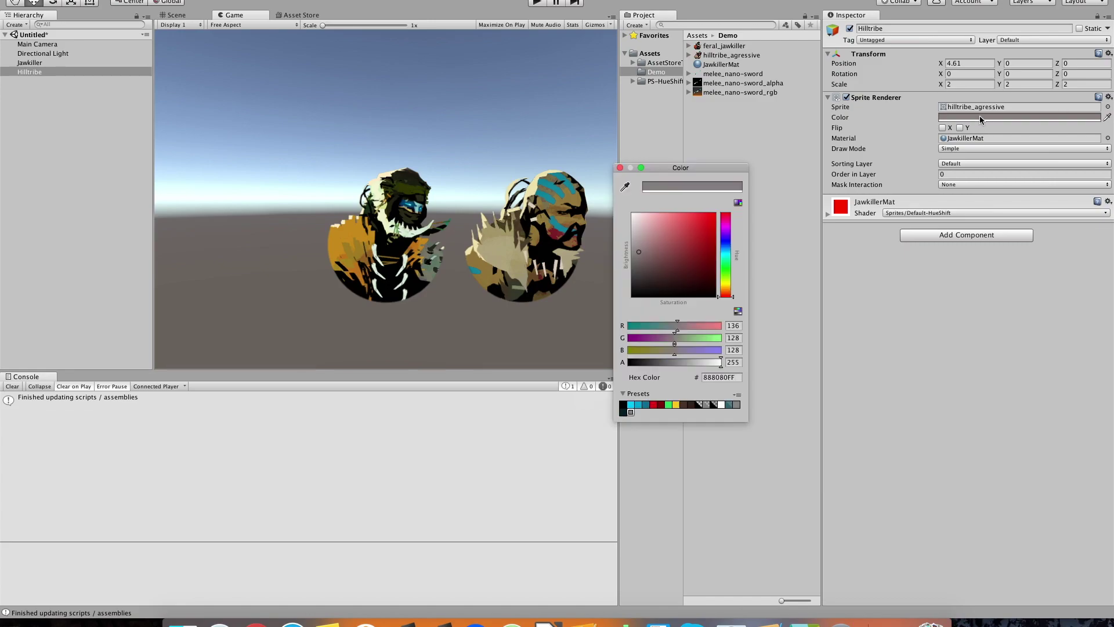
# Step: Set Hilltribe's tint to 5C8080 with red 92 and blue 128, turning it purple
pyautogui.moveTo(675, 325); pyautogui.dragTo(678, 350)
pyautogui.click(734, 350)
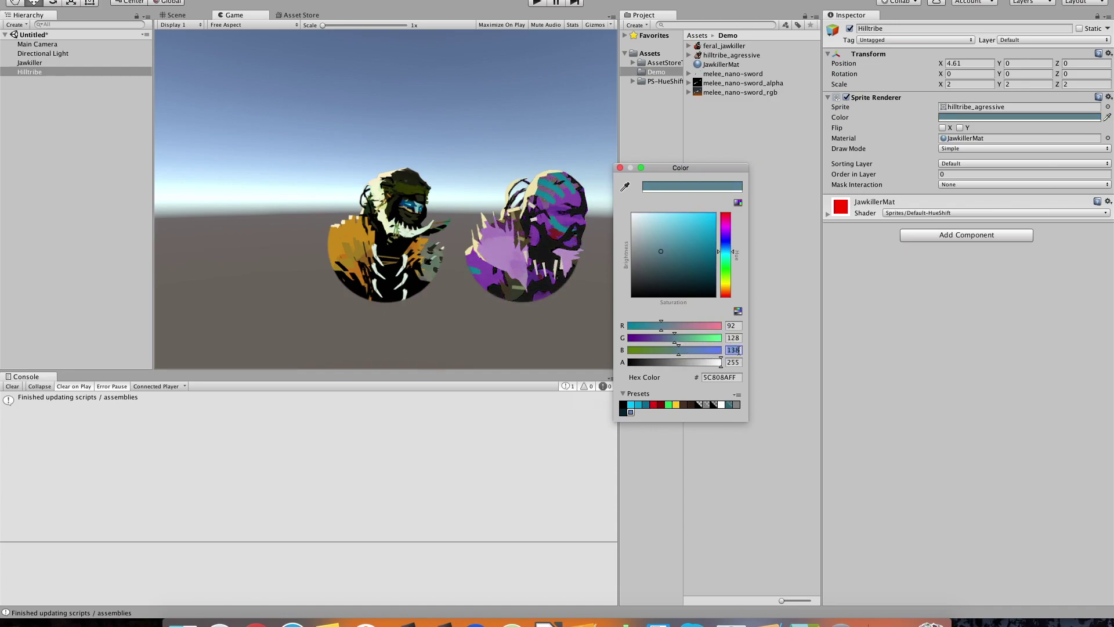
pyautogui.write('128')
pyautogui.moveTo(704, 167); pyautogui.dragTo(165, 189)
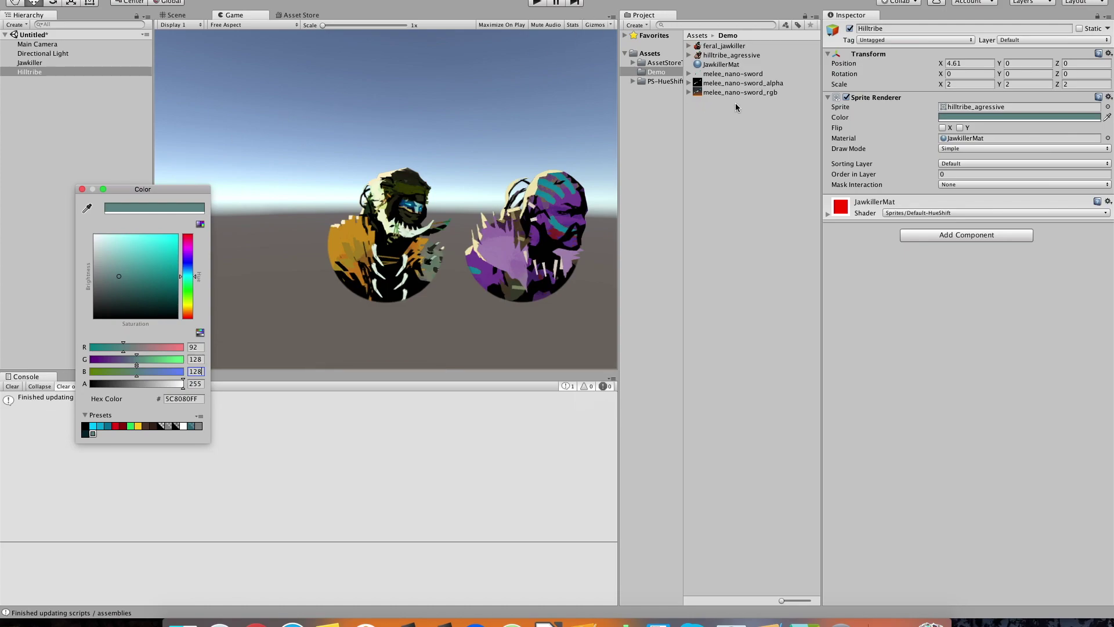
pyautogui.click(726, 127)
# Step: Create a new material in the Demo folder and rename it HilltribeMat
pyautogui.rightClick(726, 128)
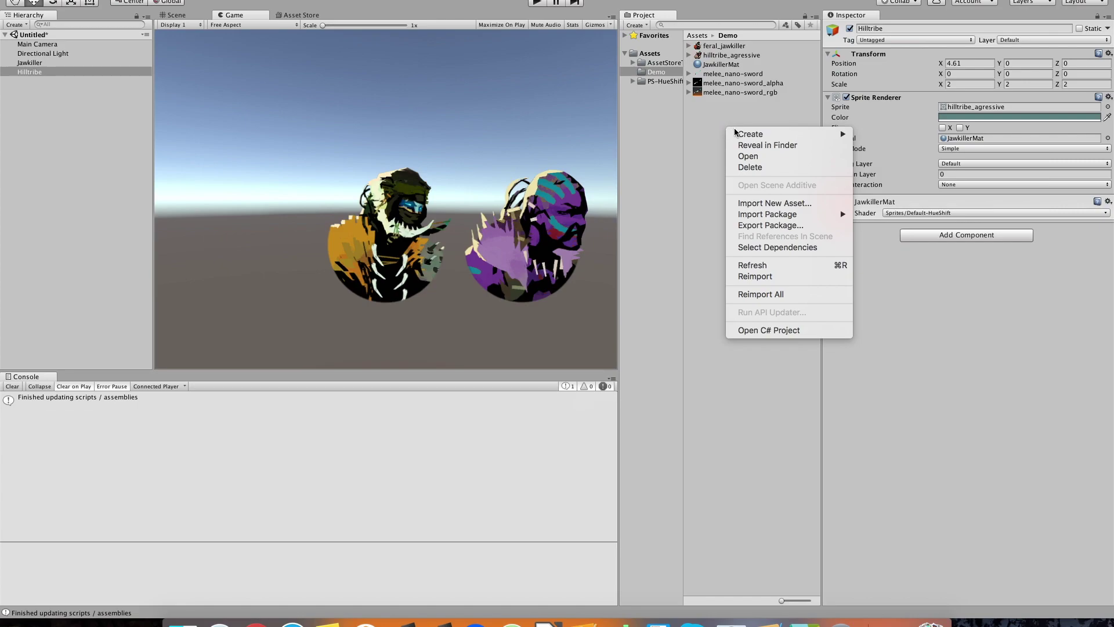
pyautogui.moveTo(749, 134)
pyautogui.click(905, 265)
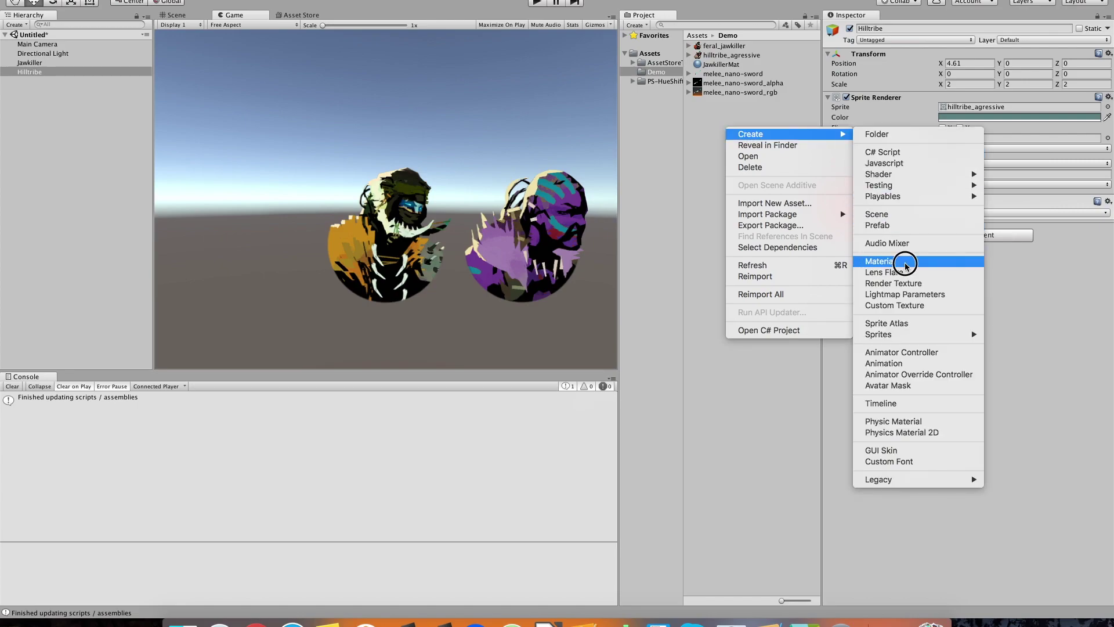
pyautogui.click(930, 38)
pyautogui.click(742, 105)
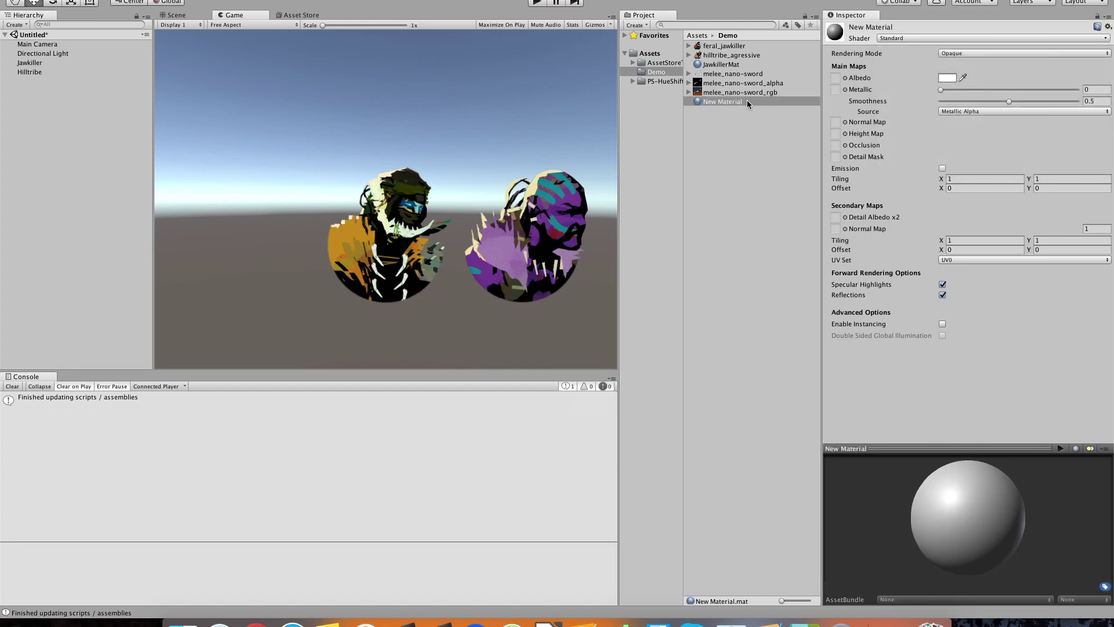
pyautogui.click(744, 101)
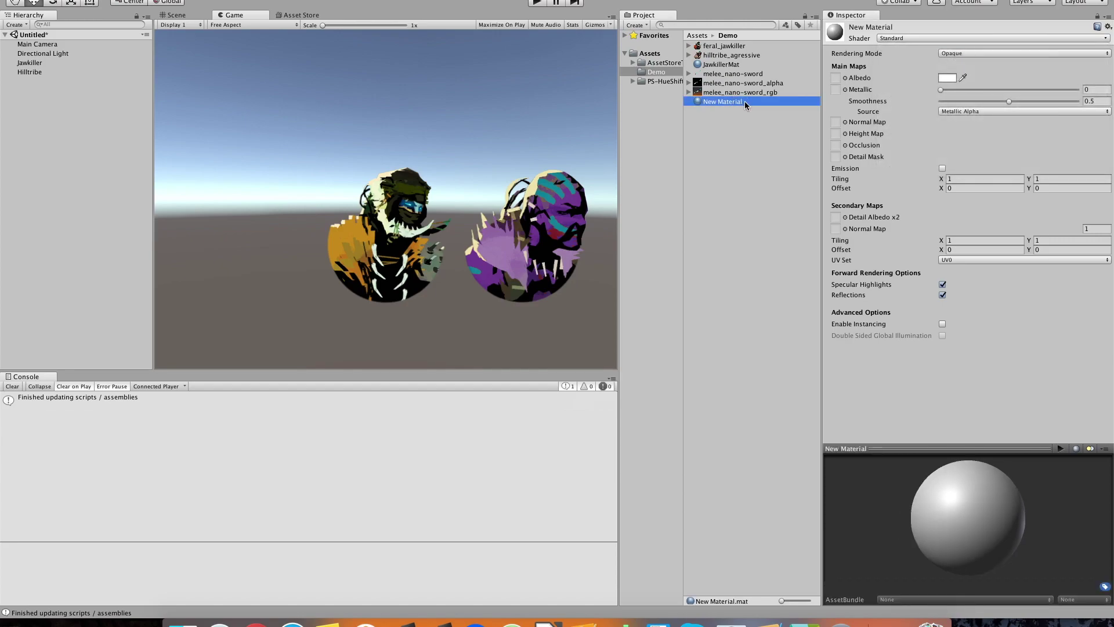
pyautogui.press('Up')
pyautogui.press('Up')
pyautogui.press('Up')
pyautogui.press('Up')
pyautogui.press('Up')
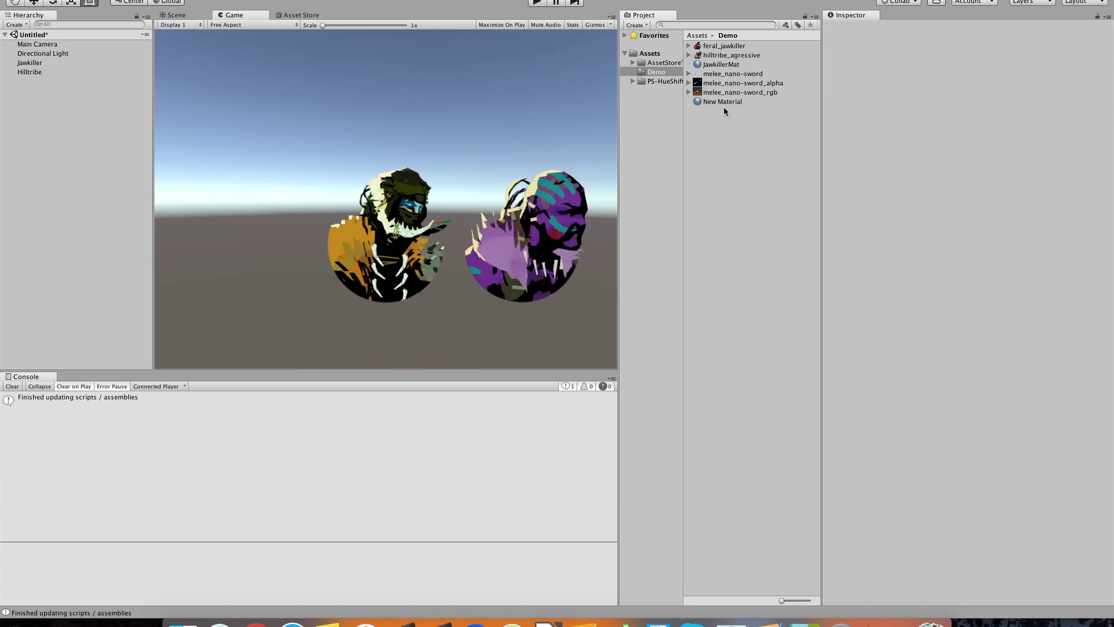
pyautogui.click(725, 103)
pyautogui.click(725, 103)
pyautogui.write('Hill')
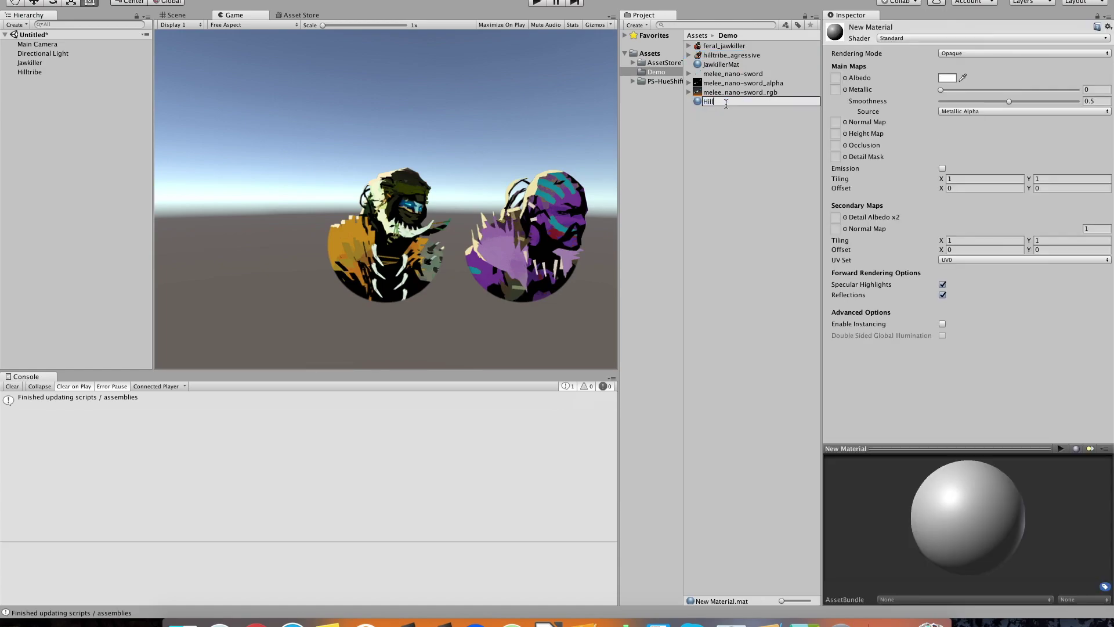
pyautogui.press('Return')
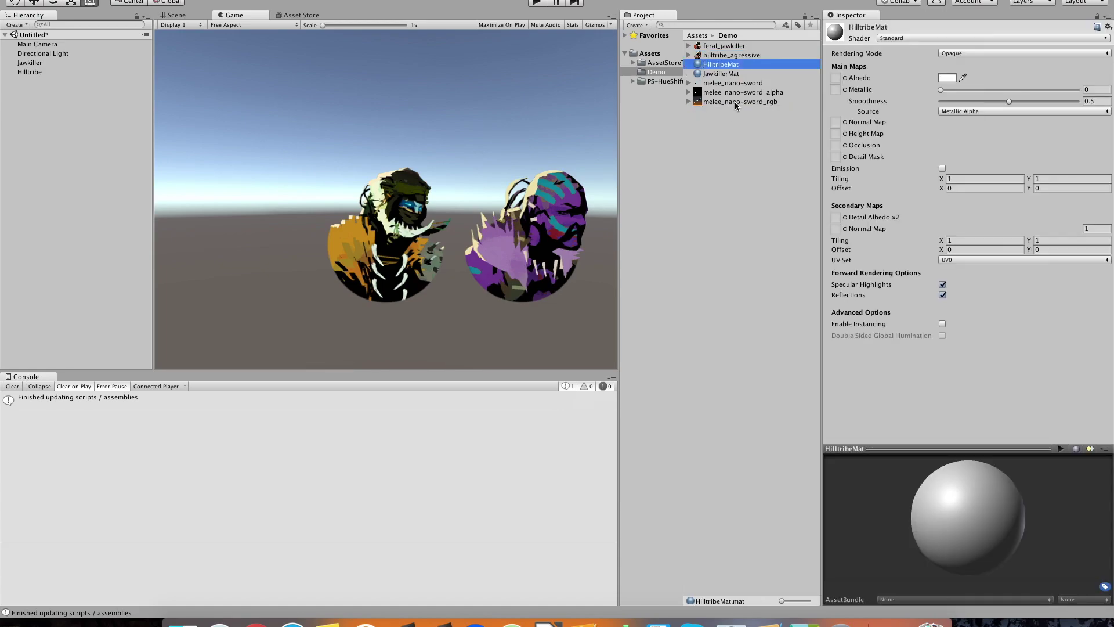
# Step: Give HilltribeMat the Sprites/Diffuse-HueShift shader and assign it to the Hilltribe sprite
pyautogui.click(913, 37)
pyautogui.moveTo(920, 124)
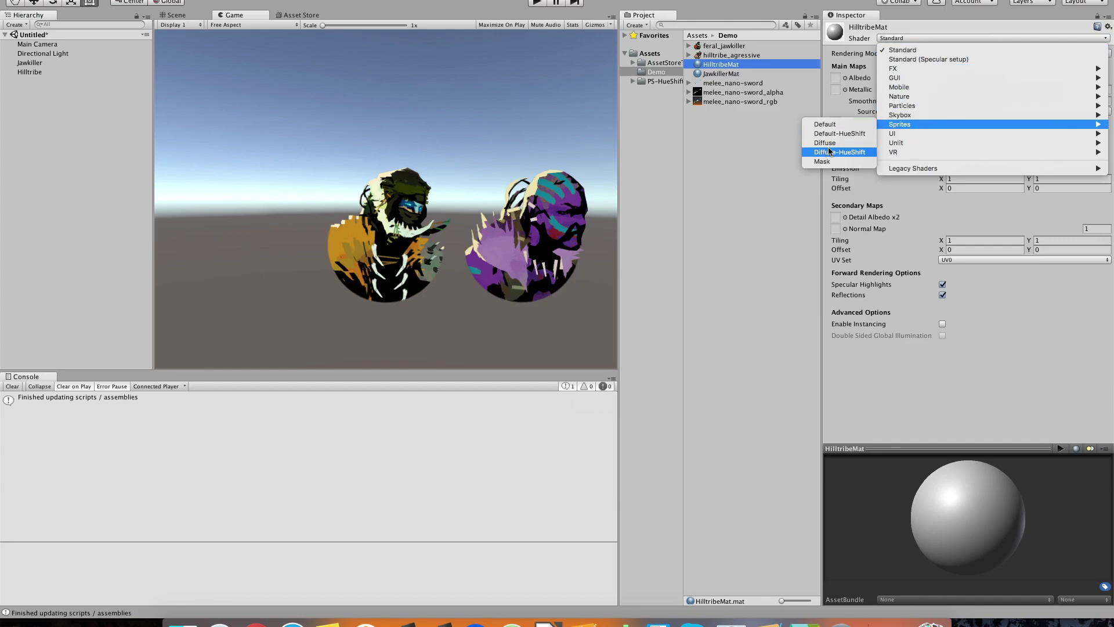
pyautogui.click(830, 152)
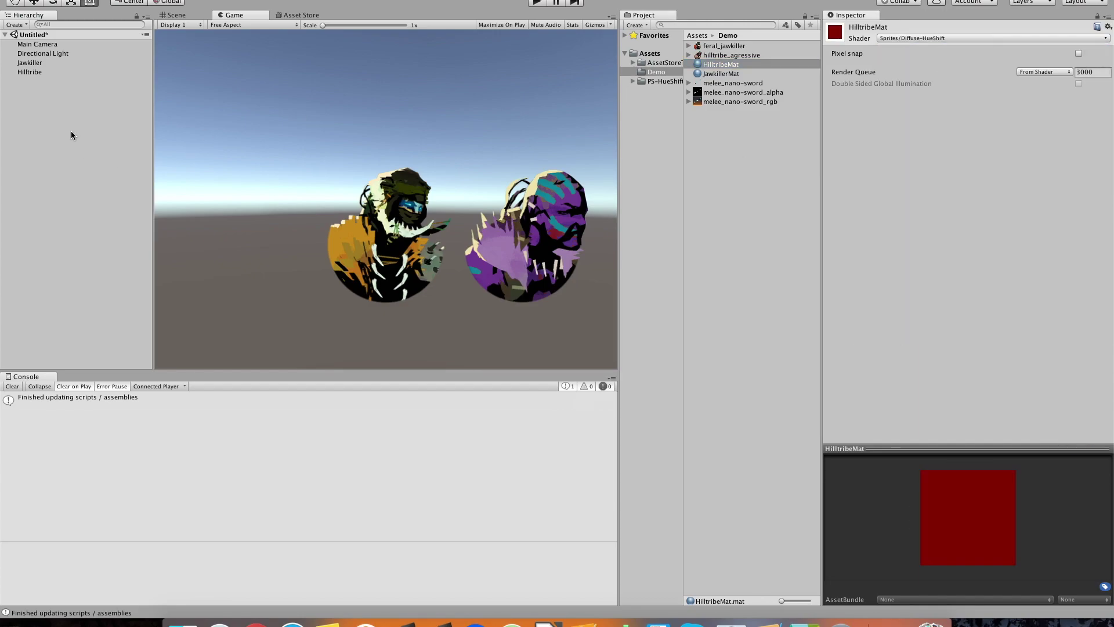
pyautogui.click(29, 72)
pyautogui.moveTo(726, 65); pyautogui.dragTo(982, 139)
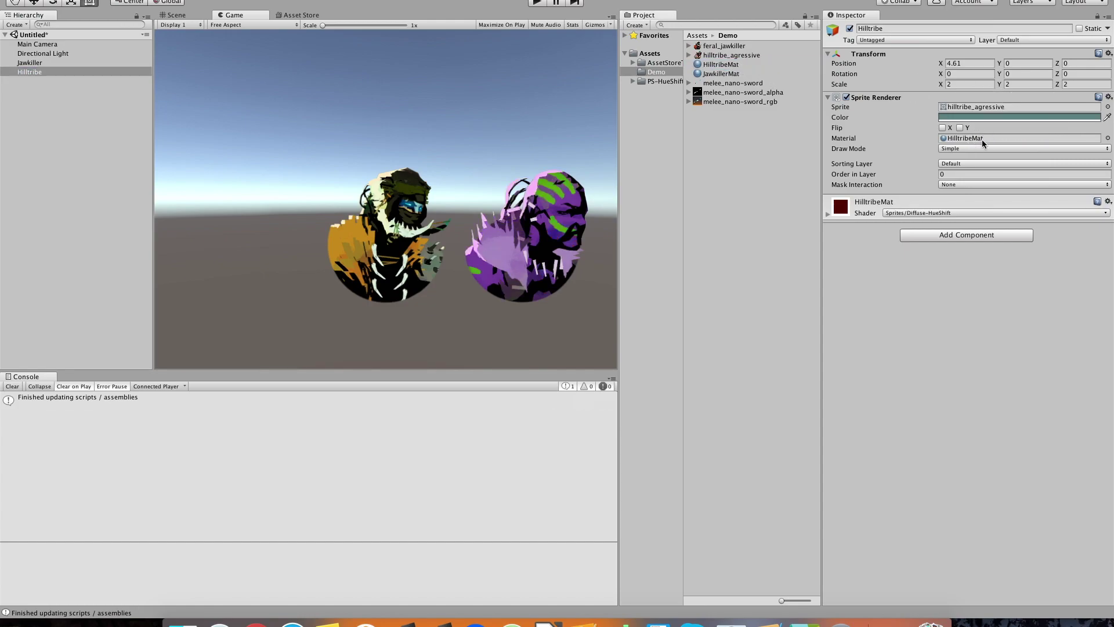
# Step: Enable Use Hue Range on HilltribeMat and limit the hue range to 0.438–0.829
pyautogui.click(720, 64)
pyautogui.click(720, 74)
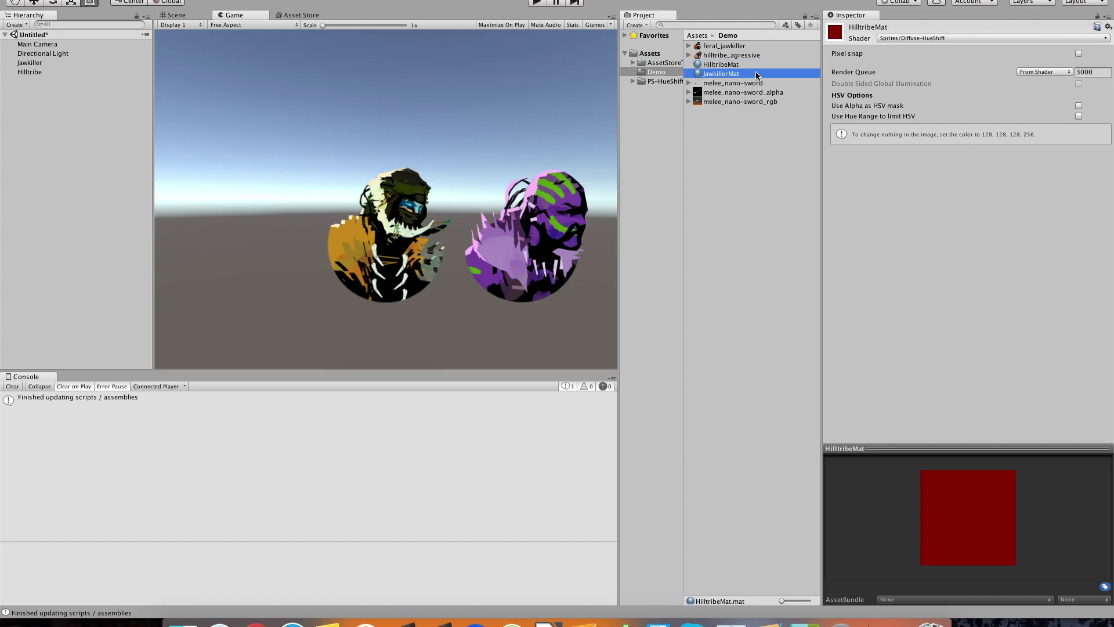
pyautogui.click(750, 65)
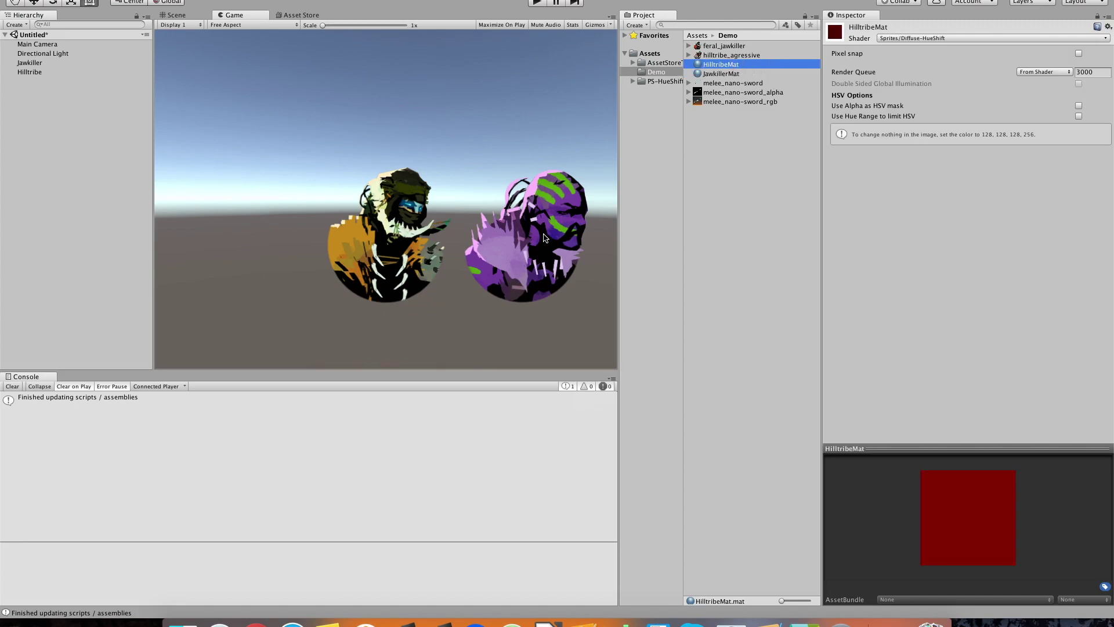
pyautogui.click(31, 72)
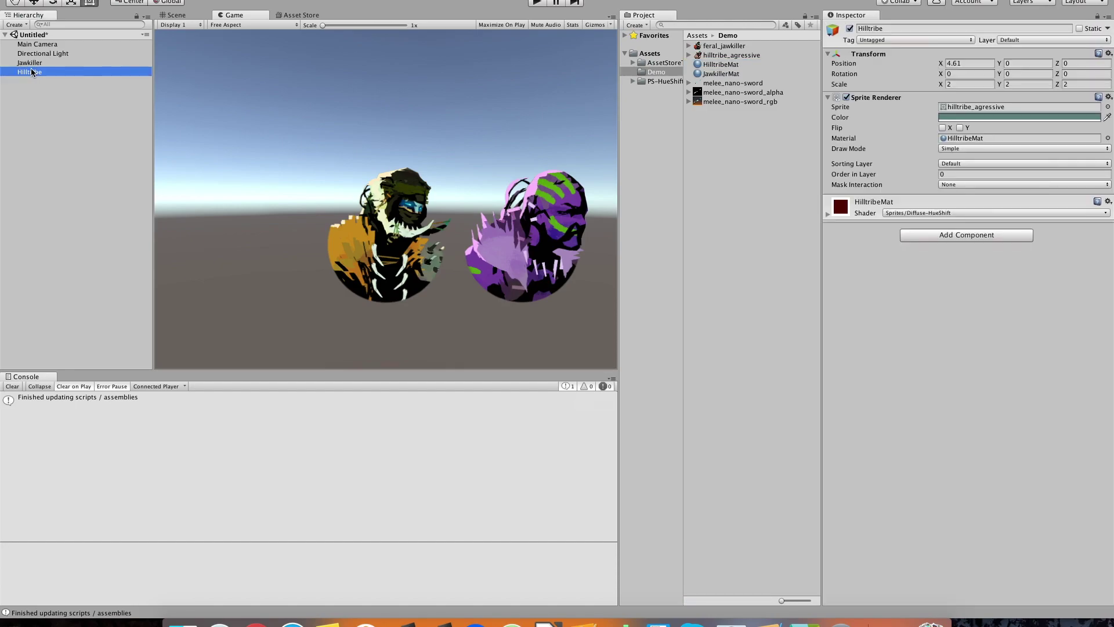
pyautogui.click(827, 214)
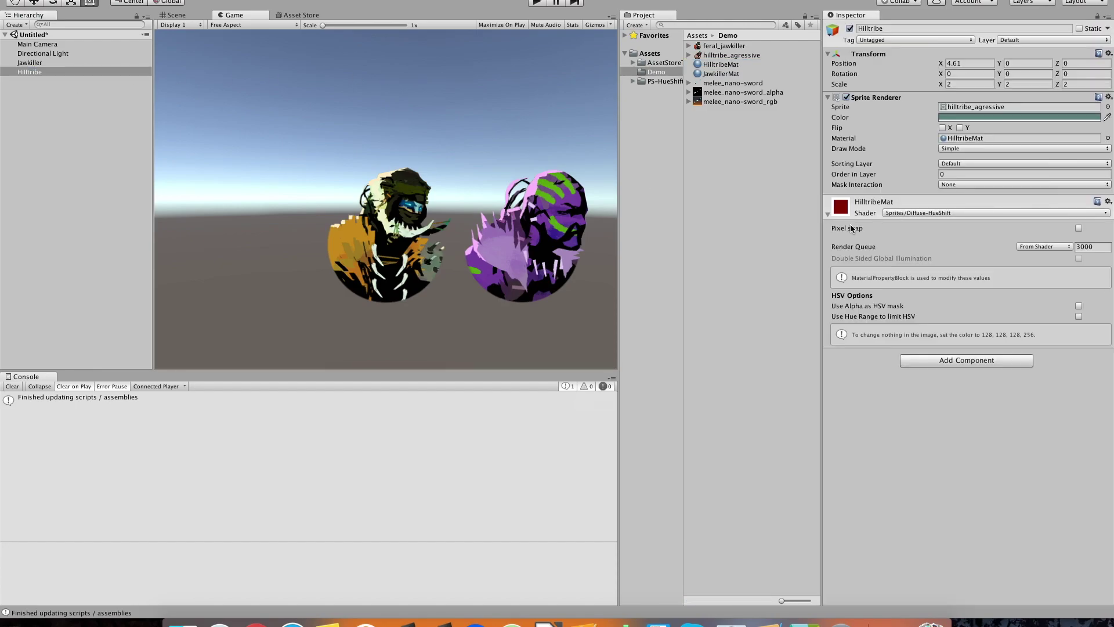
pyautogui.click(1079, 316)
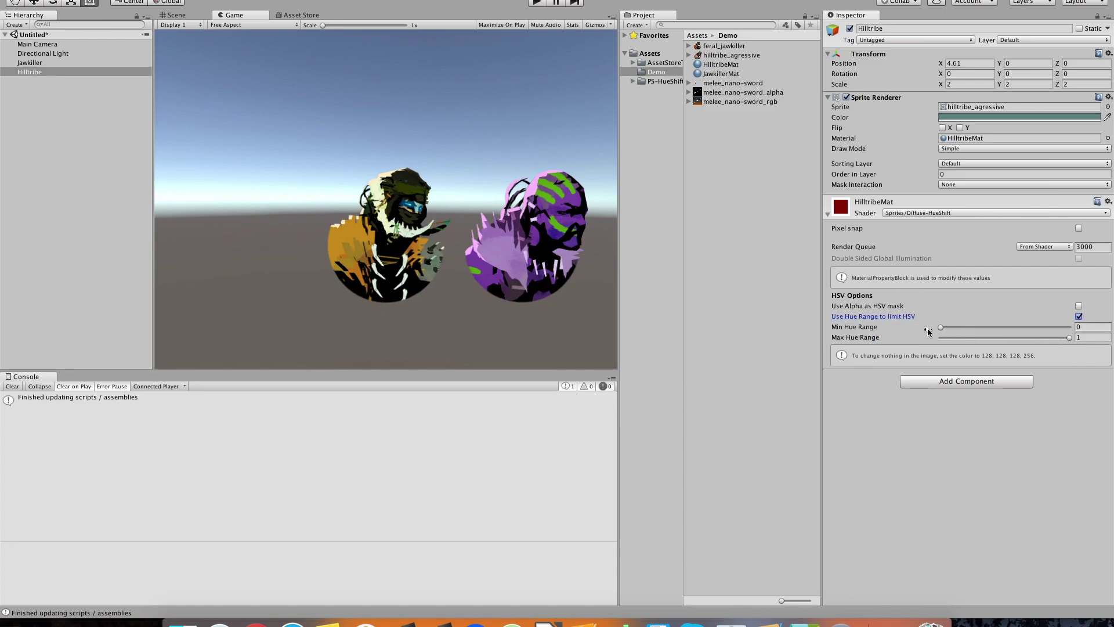
pyautogui.moveTo(943, 329); pyautogui.dragTo(998, 329)
pyautogui.moveTo(1070, 337); pyautogui.dragTo(1048, 338)
# Step: Change Hilltribe's sprite tint to pink
pyautogui.click(1006, 118)
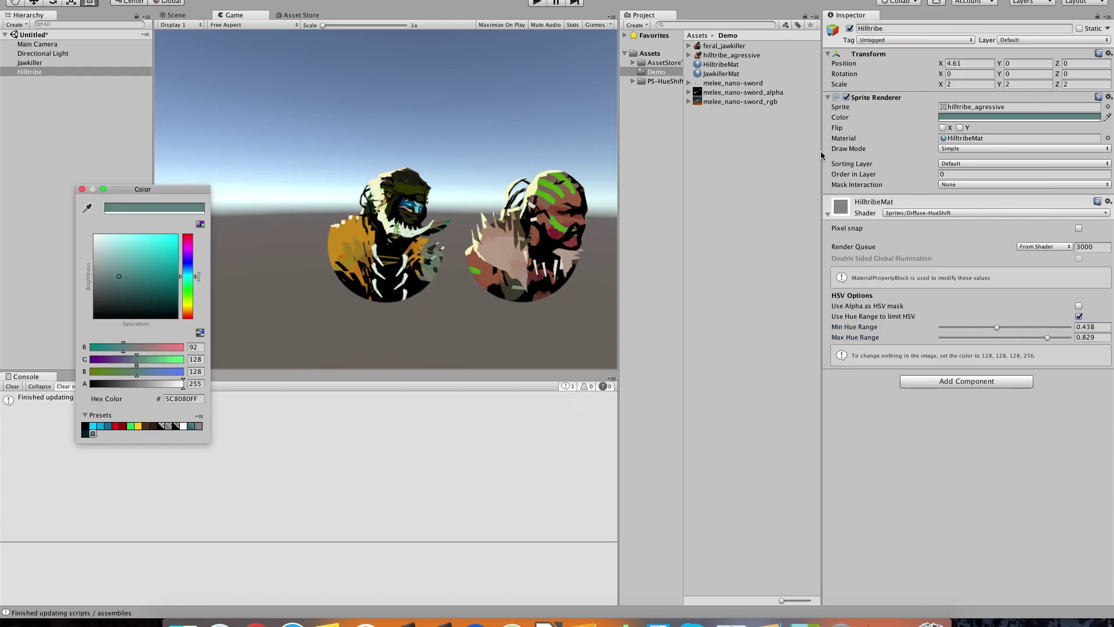
pyautogui.moveTo(161, 347); pyautogui.dragTo(114, 348)
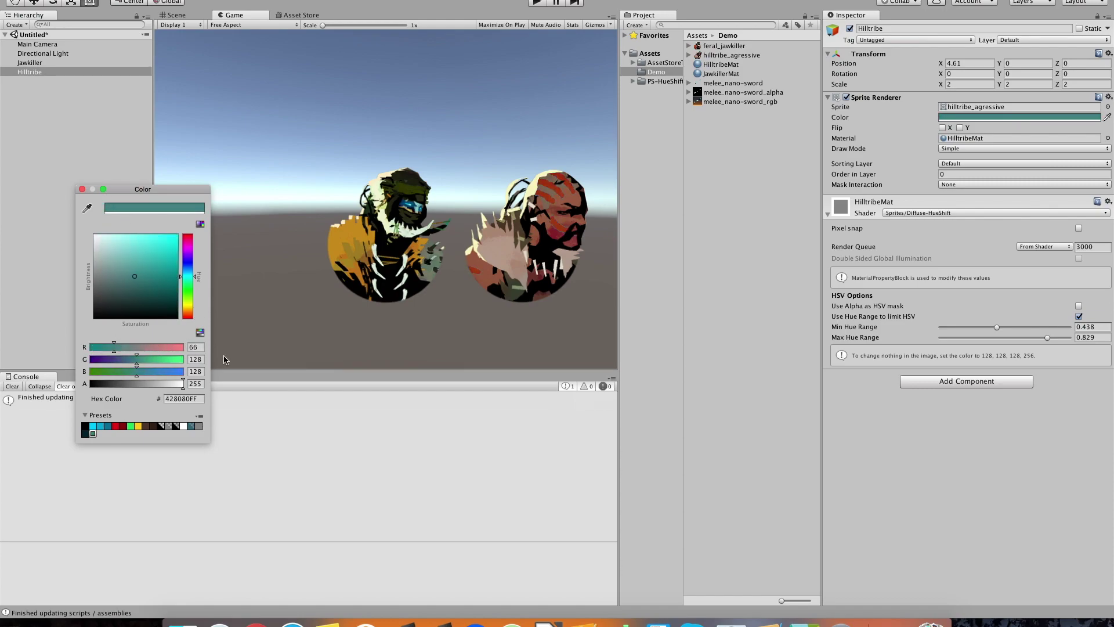
pyautogui.click(175, 349)
pyautogui.click(82, 188)
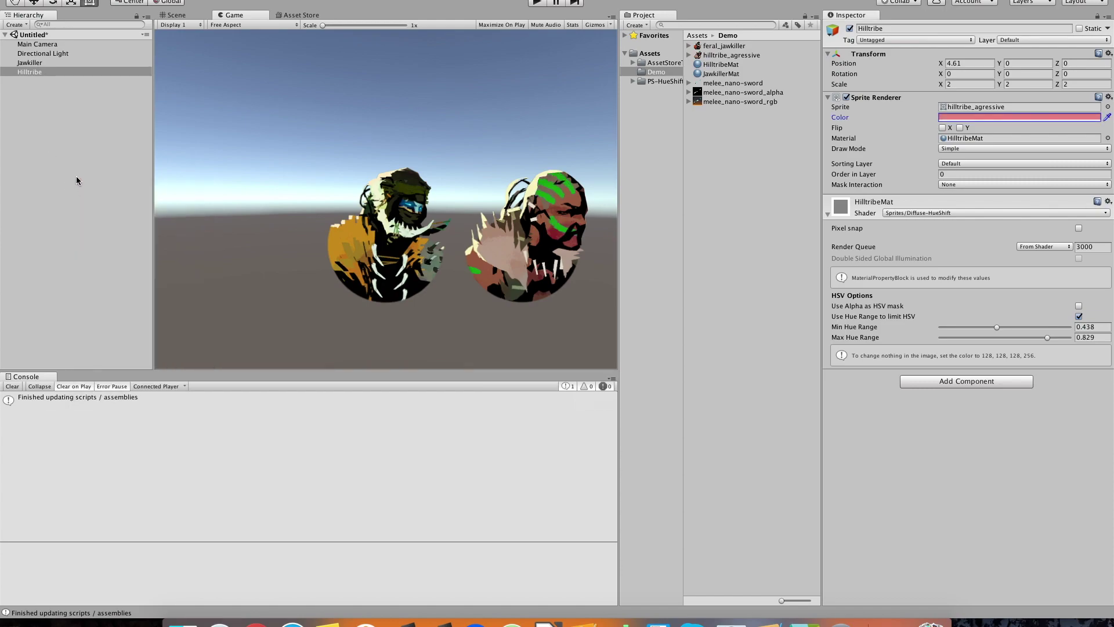
# Step: Add a Point Light and move it to the scene root
pyautogui.rightClick(65, 100)
pyautogui.moveTo(125, 271)
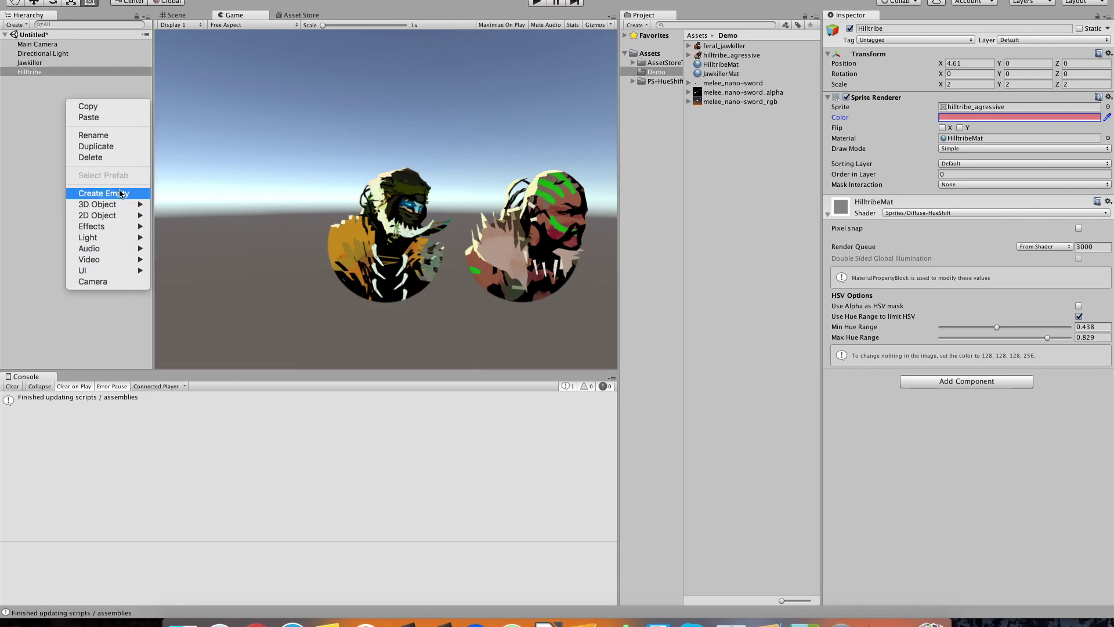
pyautogui.moveTo(129, 237)
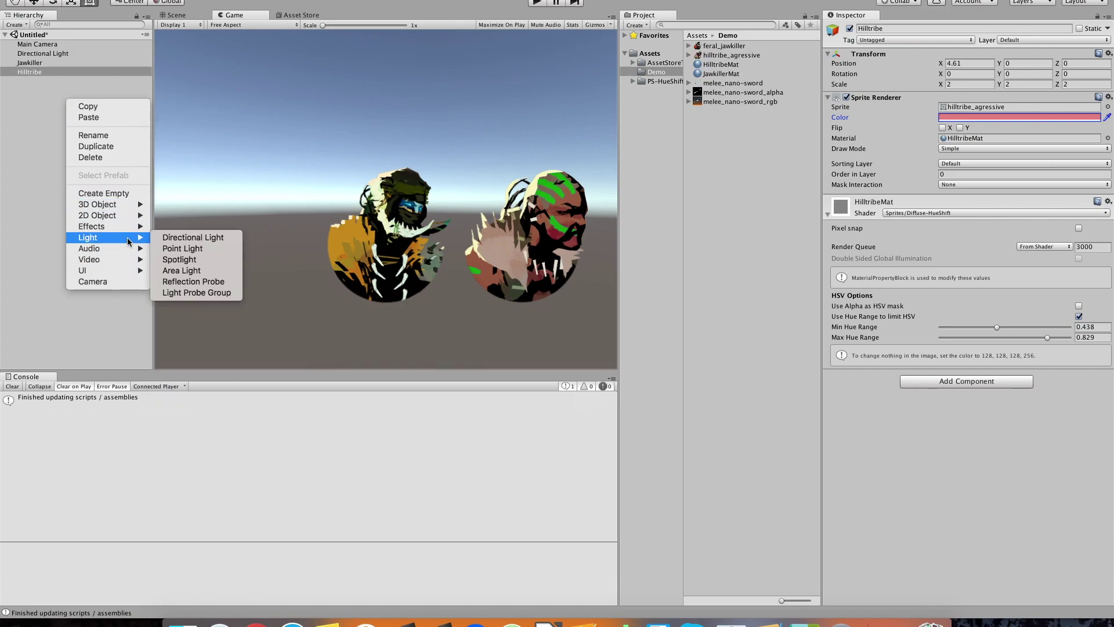
pyautogui.click(171, 248)
pyautogui.moveTo(41, 81); pyautogui.dragTo(38, 137)
# Step: Position the point light at 6.83, 3.94, 8.16 in front of the characters
pyautogui.click(184, 16)
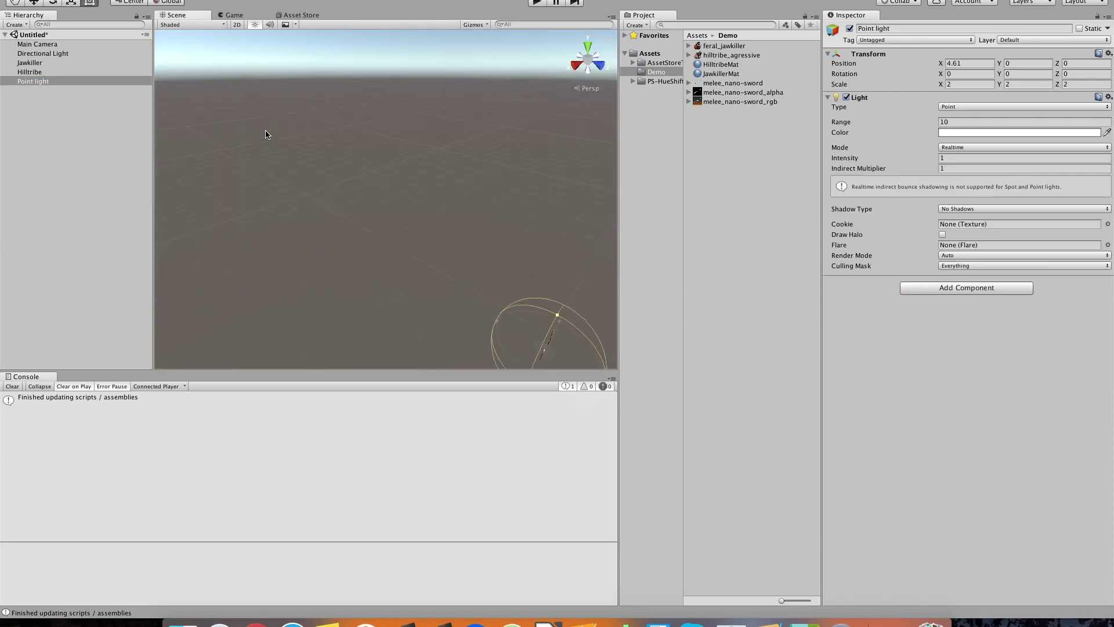
pyautogui.doubleClick(50, 81)
pyautogui.press('w')
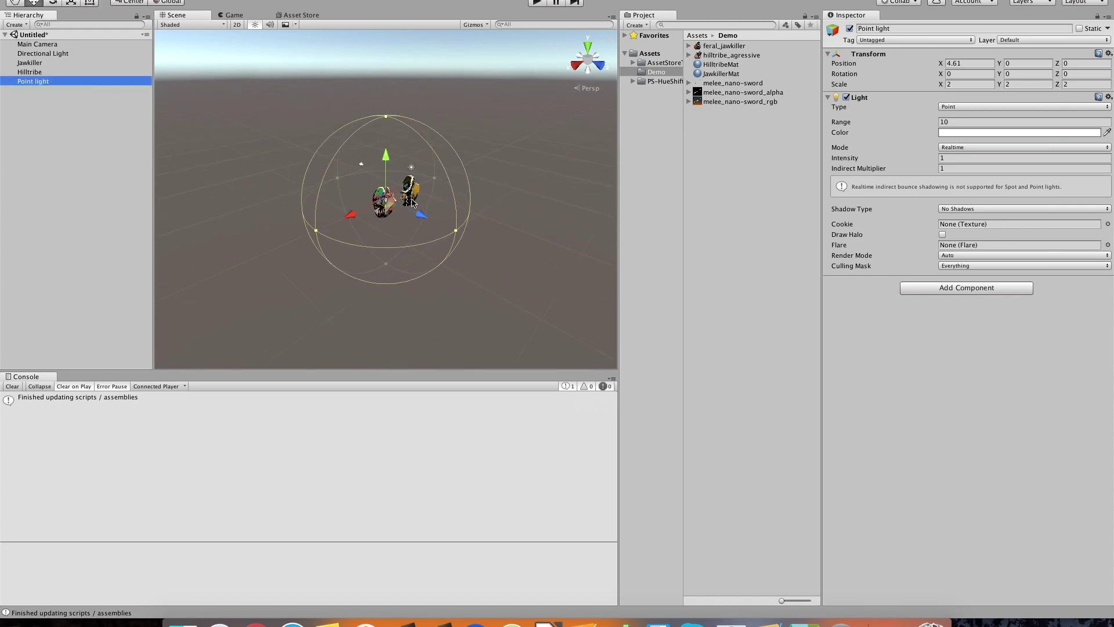
pyautogui.click(416, 210)
pyautogui.click(29, 82)
pyautogui.moveTo(424, 219); pyautogui.dragTo(473, 235)
pyautogui.click(232, 15)
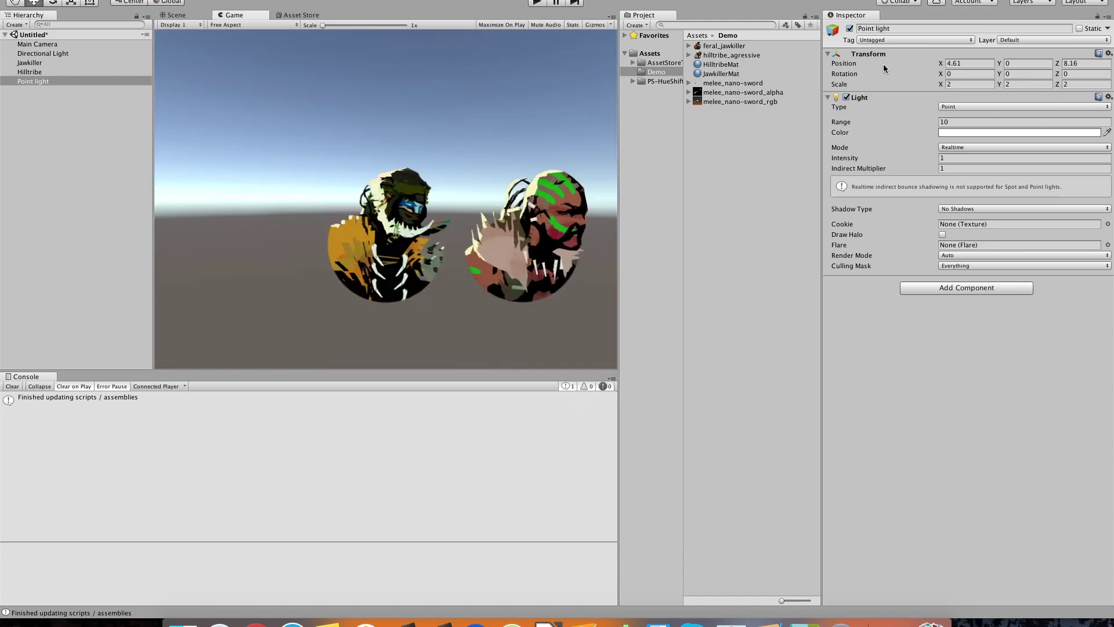
pyautogui.moveTo(940, 63); pyautogui.dragTo(1037, 65)
pyautogui.click(652, 54)
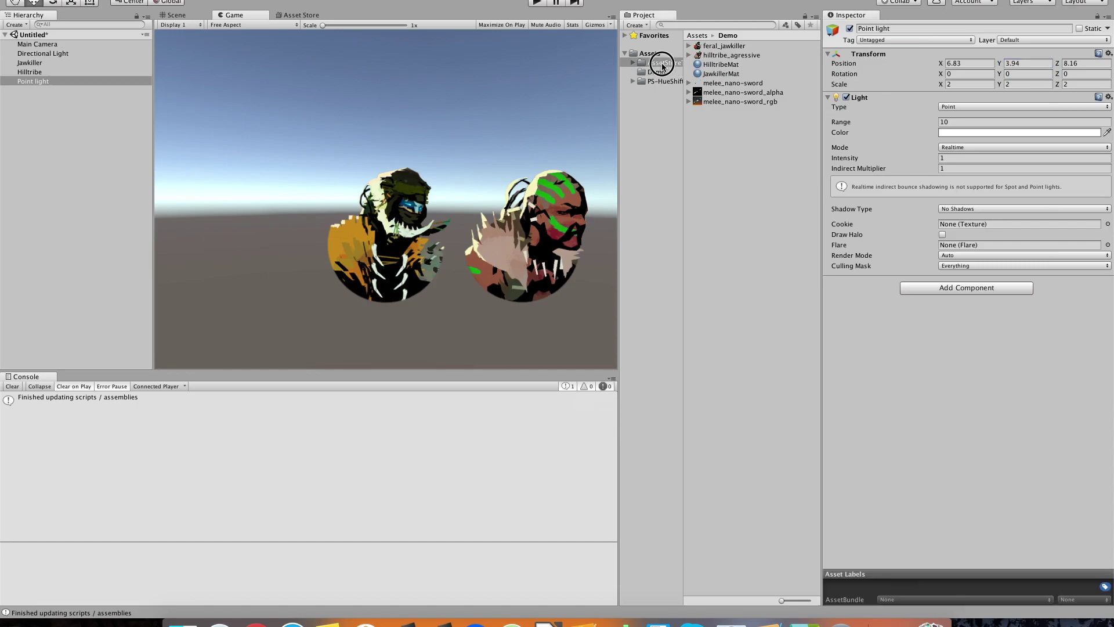
# Step: Open the PS-HueShiftShader Examples TestScene without saving the current scene
pyautogui.click(650, 81)
pyautogui.doubleClick(729, 47)
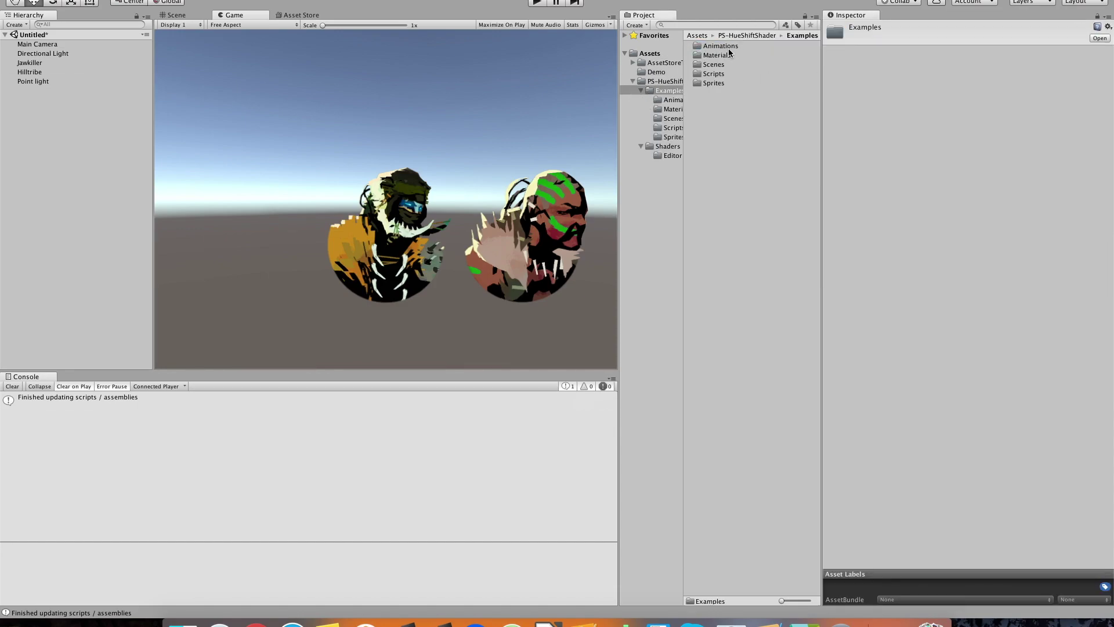
pyautogui.doubleClick(723, 66)
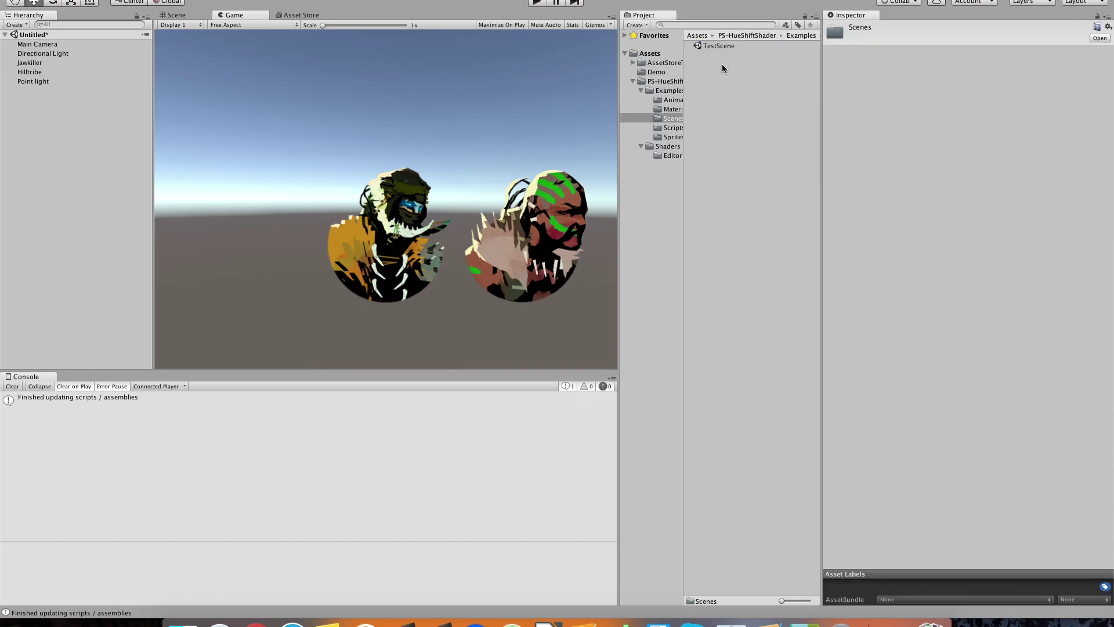
pyautogui.doubleClick(721, 47)
pyautogui.click(515, 196)
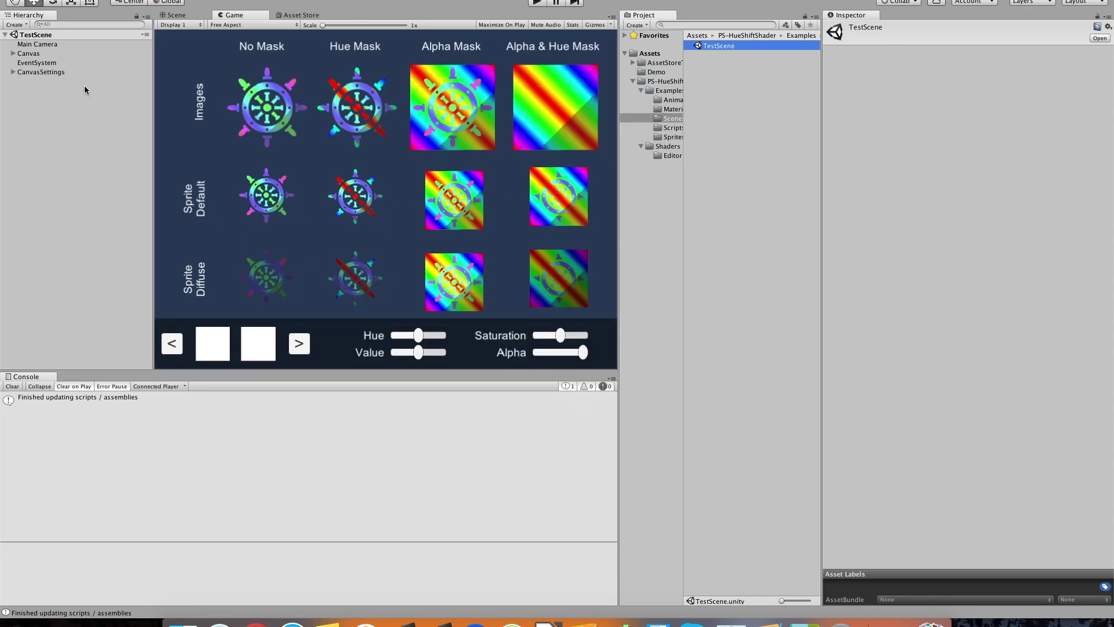
# Step: Play and stop the TestScene, then create a new empty scene
pyautogui.click(537, 3)
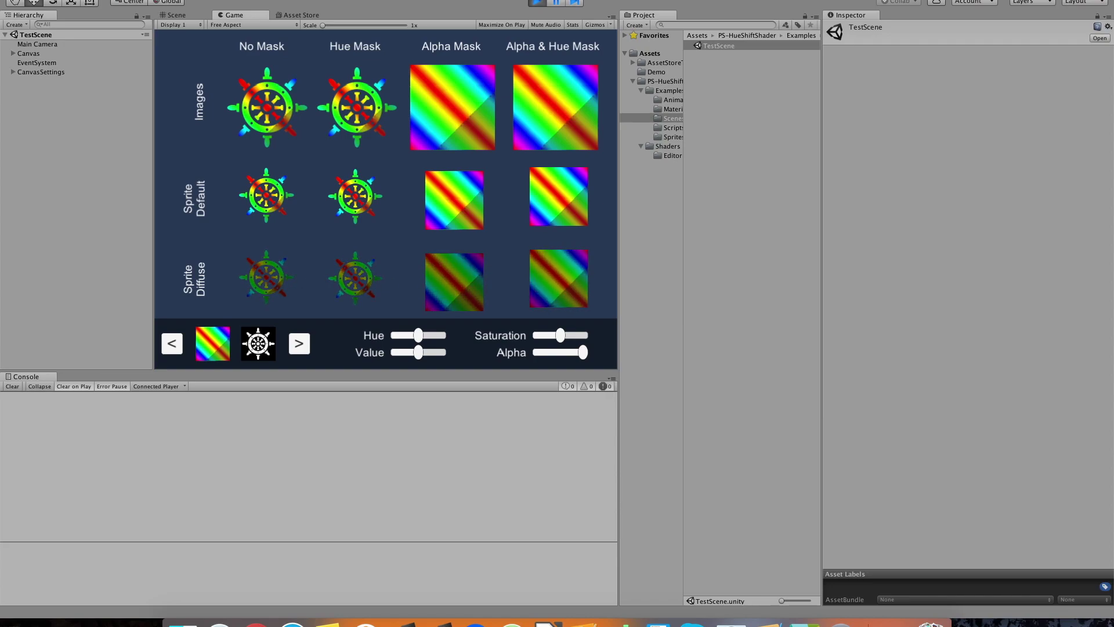
pyautogui.click(538, 2)
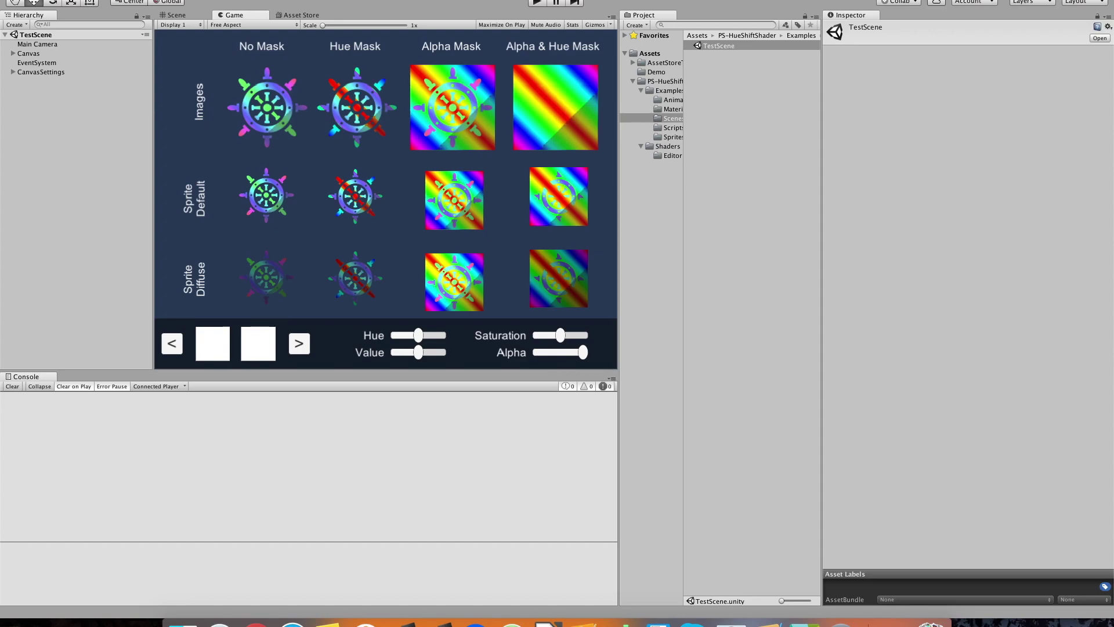
pyautogui.click(69, 0)
pyautogui.click(93, 3)
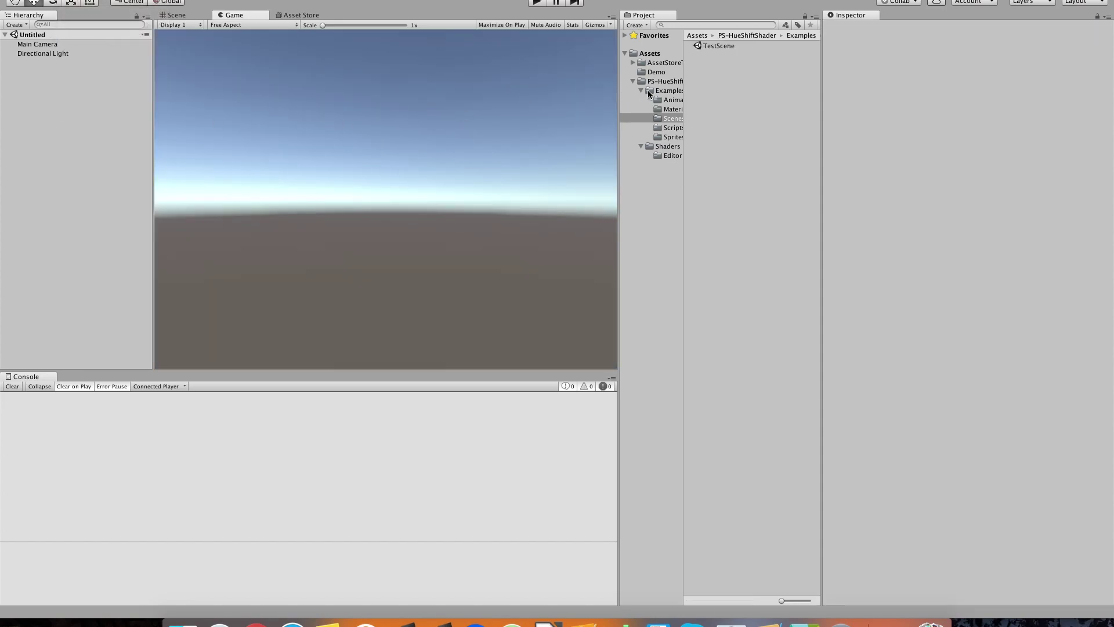
pyautogui.click(633, 82)
# Step: Add a 2D sprite showing hilltribe_agressive with the HilltribeMat material
pyautogui.click(648, 72)
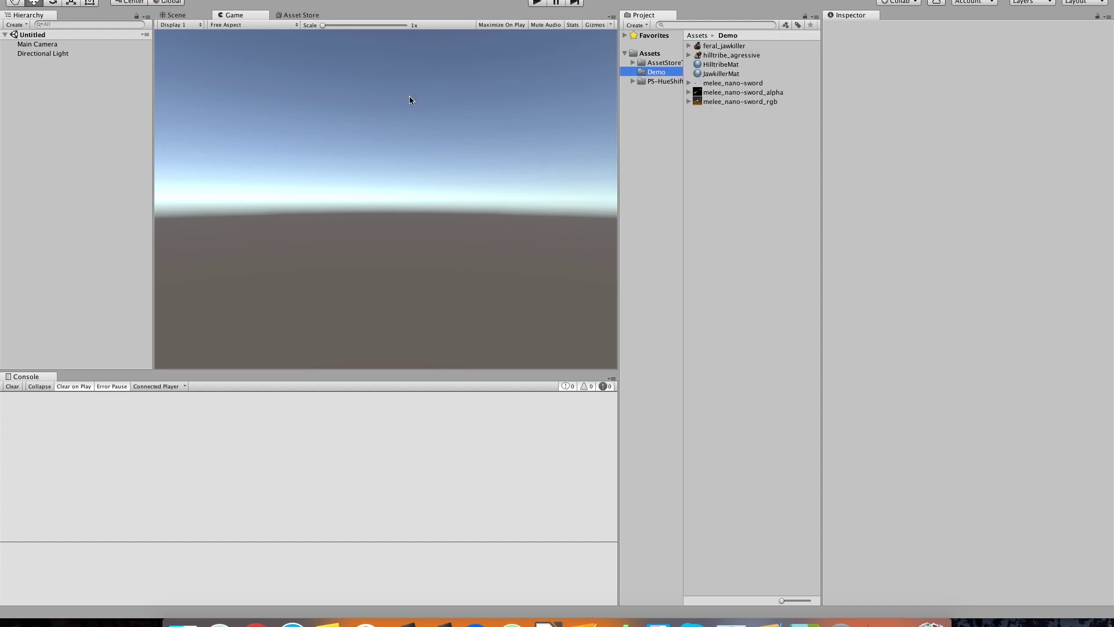
pyautogui.rightClick(75, 84)
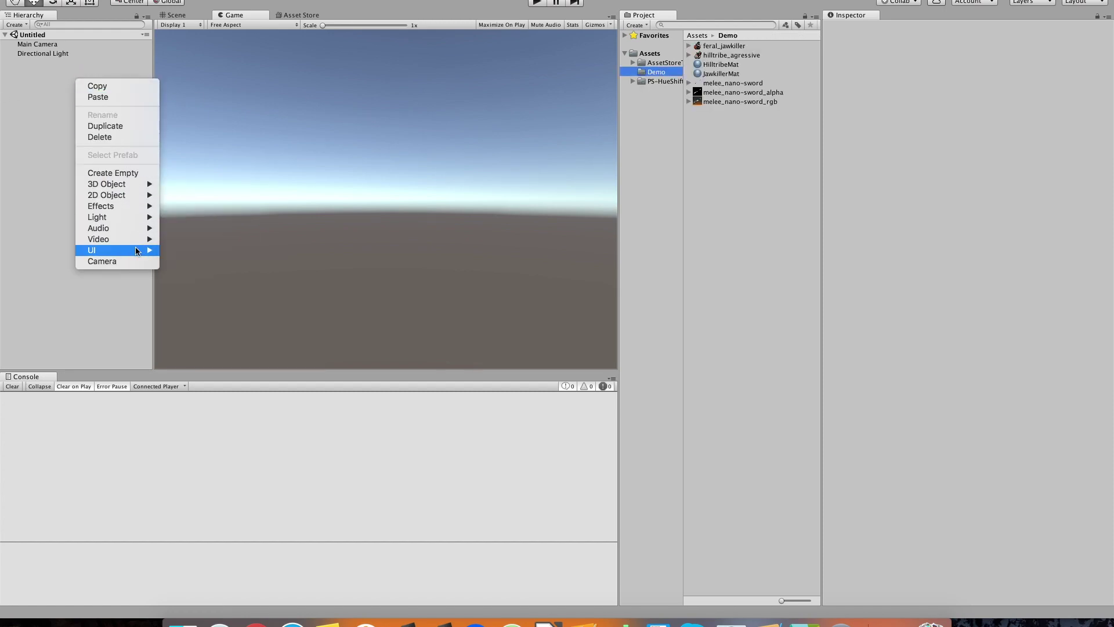
pyautogui.moveTo(135, 251)
pyautogui.moveTo(127, 218)
pyautogui.moveTo(125, 195)
pyautogui.click(185, 195)
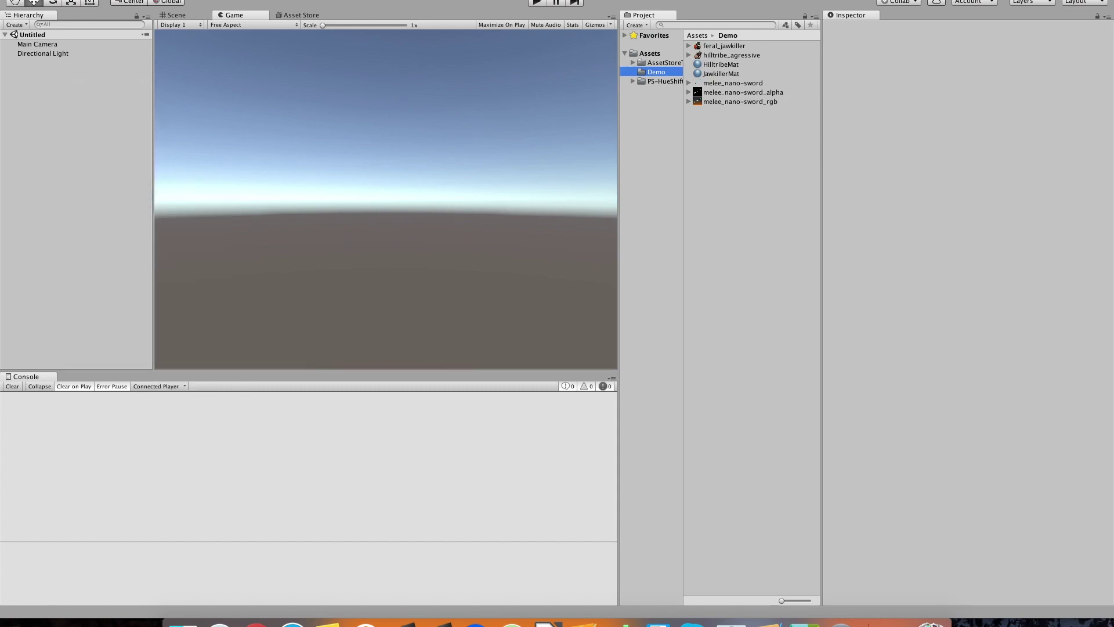
pyautogui.moveTo(734, 56); pyautogui.dragTo(964, 106)
pyautogui.moveTo(704, 65); pyautogui.dragTo(969, 139)
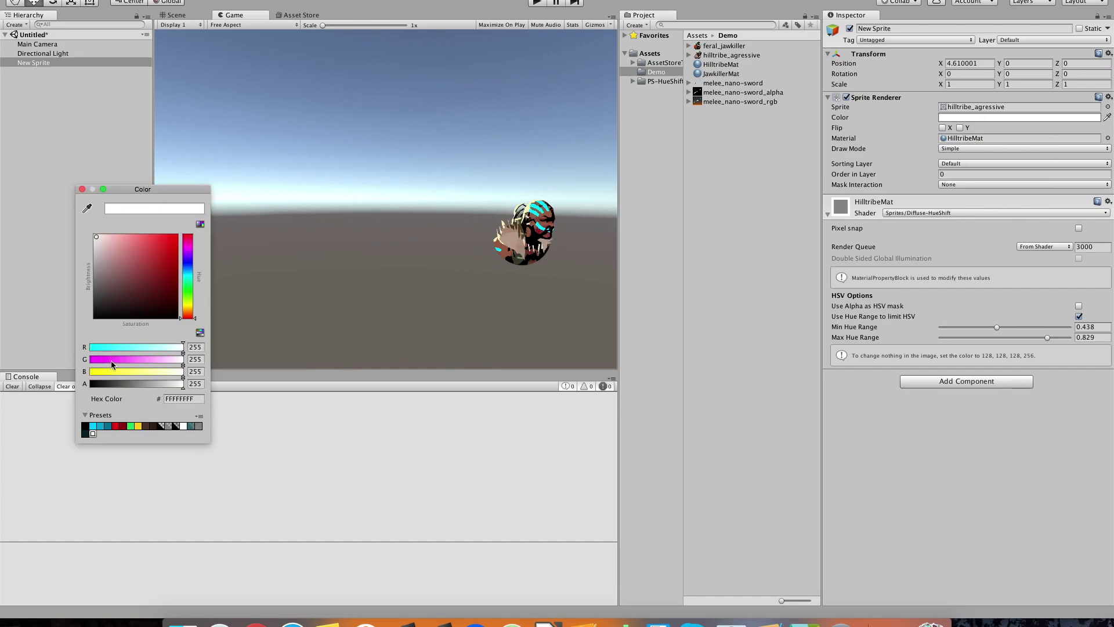
# Step: Set the sprite's tint to RGB 128, 128, 128
pyautogui.click(195, 359)
pyautogui.write('128')
pyautogui.click(196, 372)
pyautogui.write('128')
pyautogui.click(199, 348)
pyautogui.write('128')
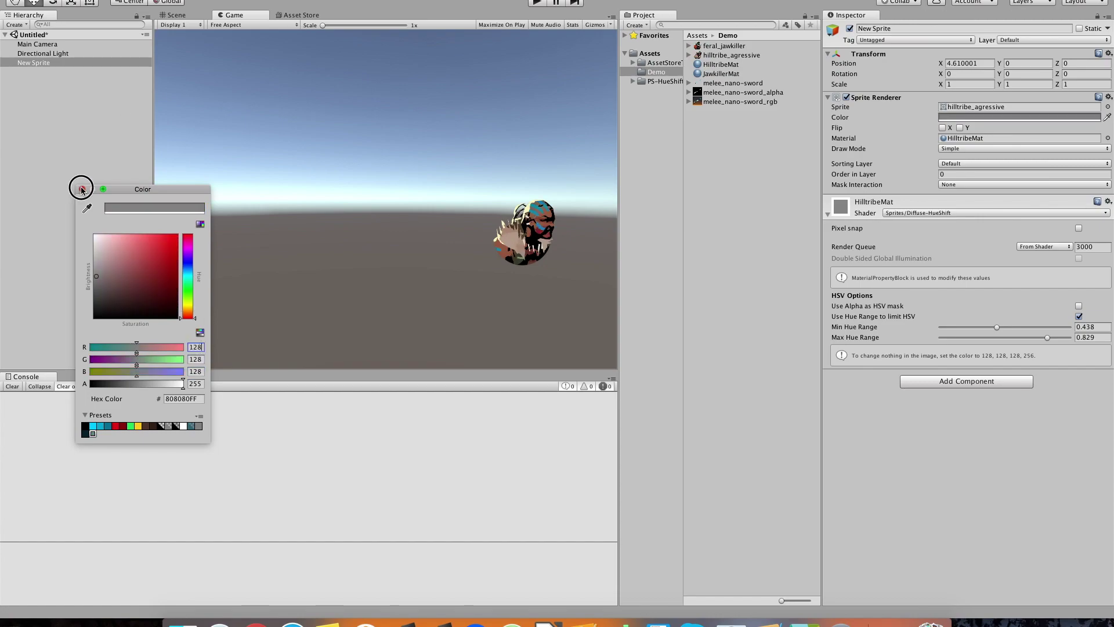
pyautogui.click(82, 189)
# Step: Centre the sprite at X 0 and scale it to 3 on every axis
pyautogui.click(972, 62)
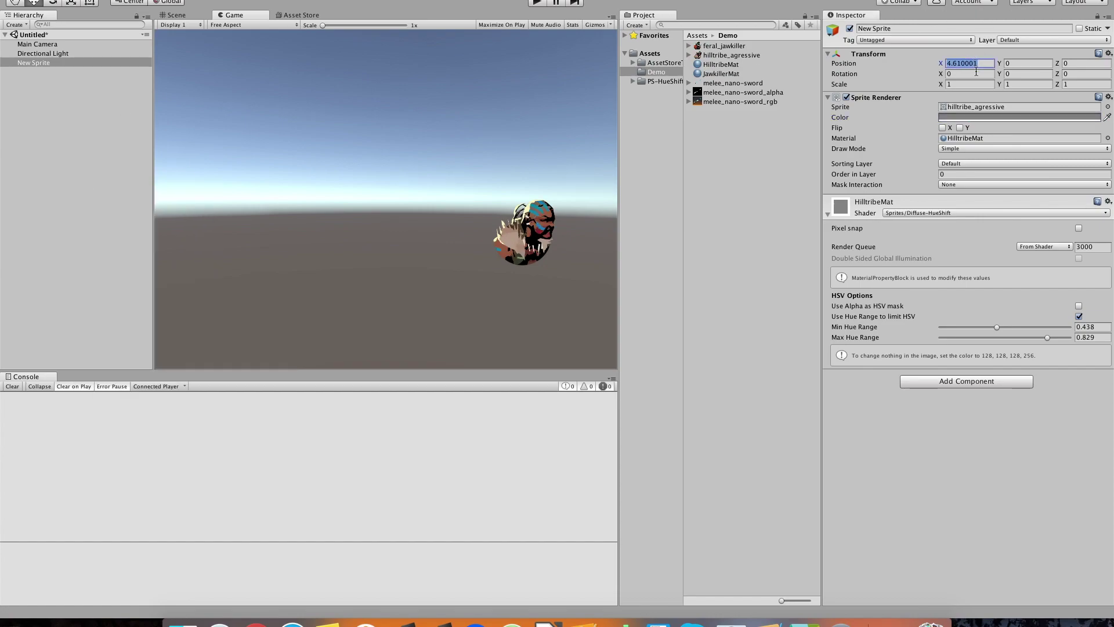
pyautogui.write('0')
pyautogui.click(969, 85)
pyautogui.write('3')
pyautogui.click(1039, 84)
pyautogui.write('3')
pyautogui.click(1089, 85)
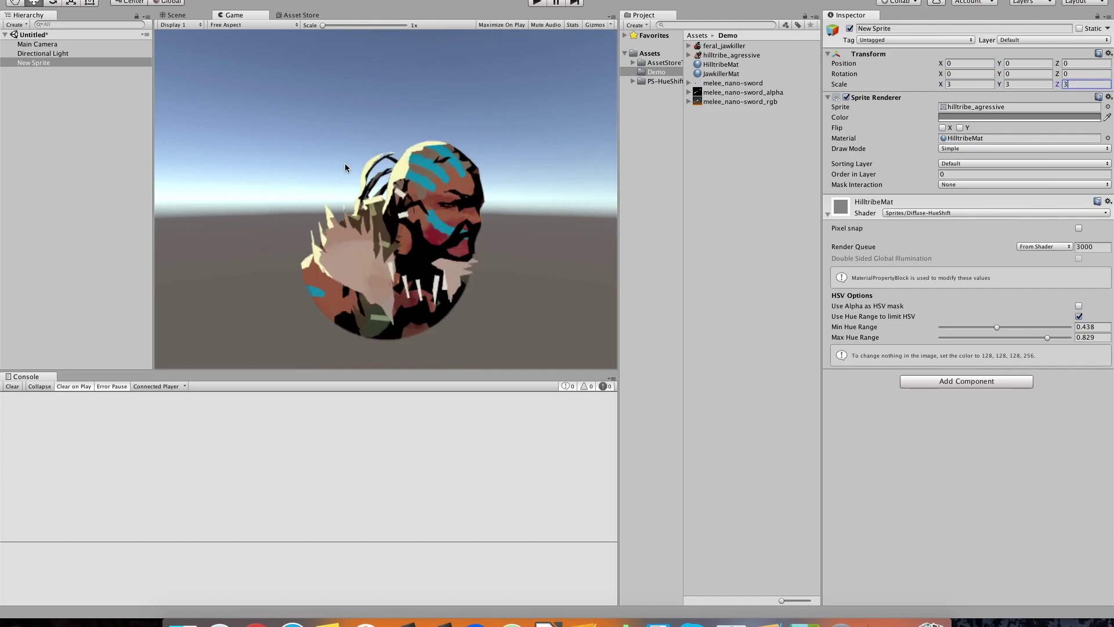
# Step: Lower the tint's red to 77 to make the sprite teal (4D8080)
pyautogui.click(1022, 118)
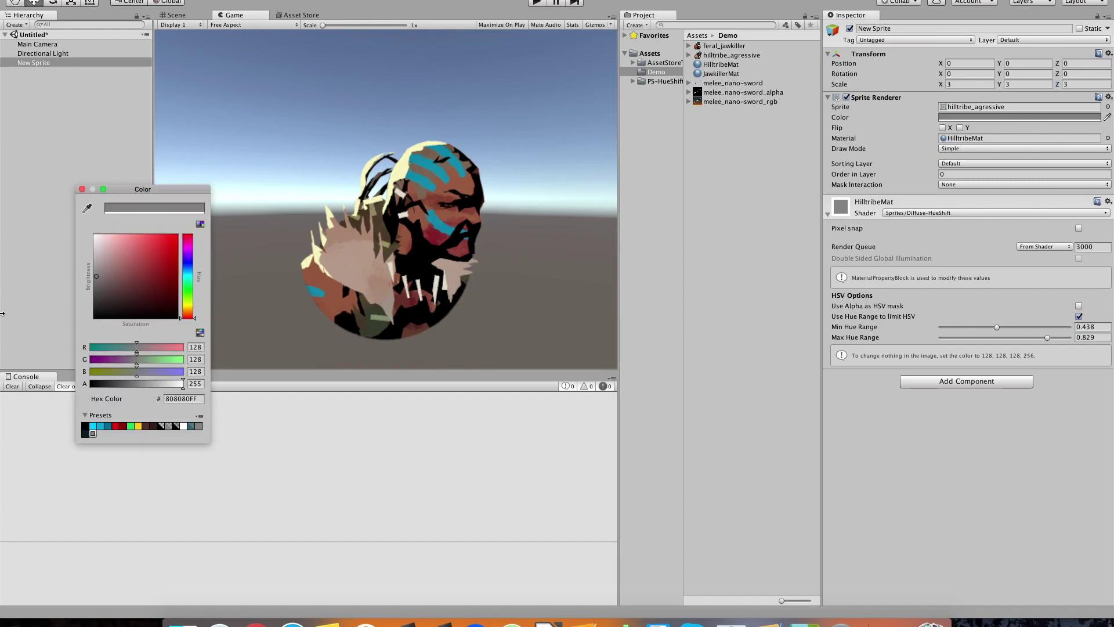
pyautogui.moveTo(115, 347); pyautogui.dragTo(123, 347)
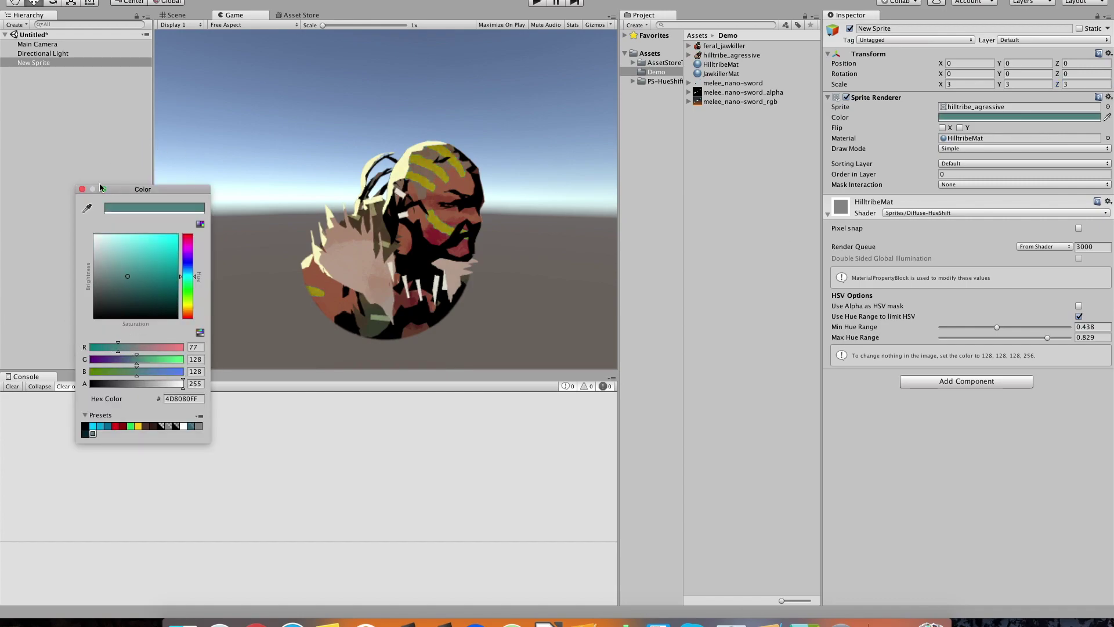
pyautogui.click(82, 188)
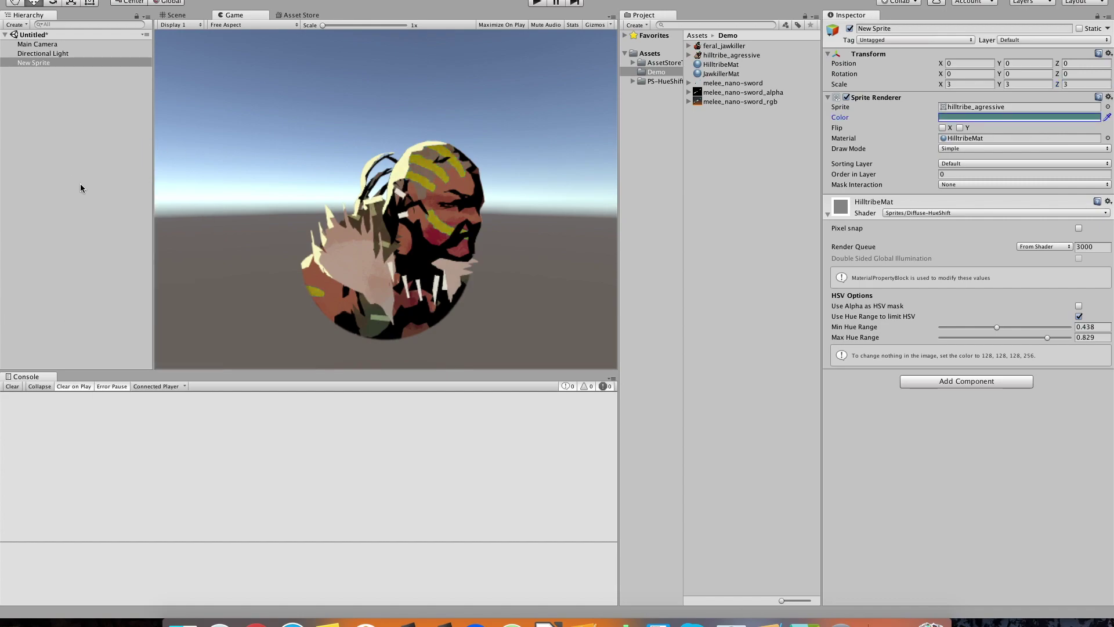
pyautogui.rightClick(54, 86)
pyautogui.press('Escape')
# Step: Delete the New Sprite object from the Hierarchy
pyautogui.click(56, 62)
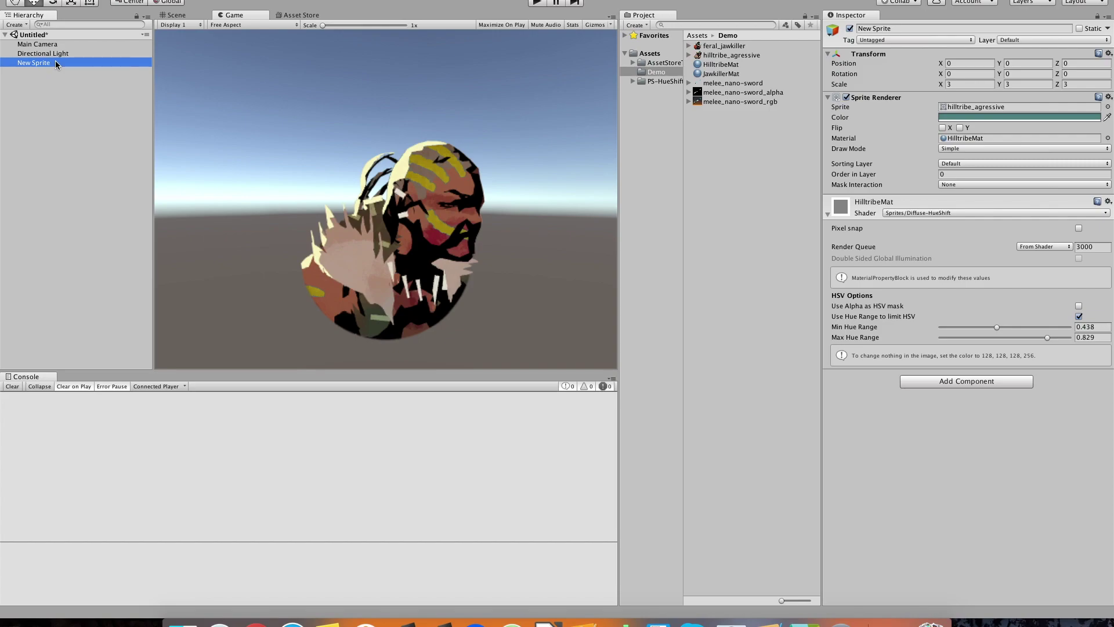
pyautogui.press('super+BackSpace')
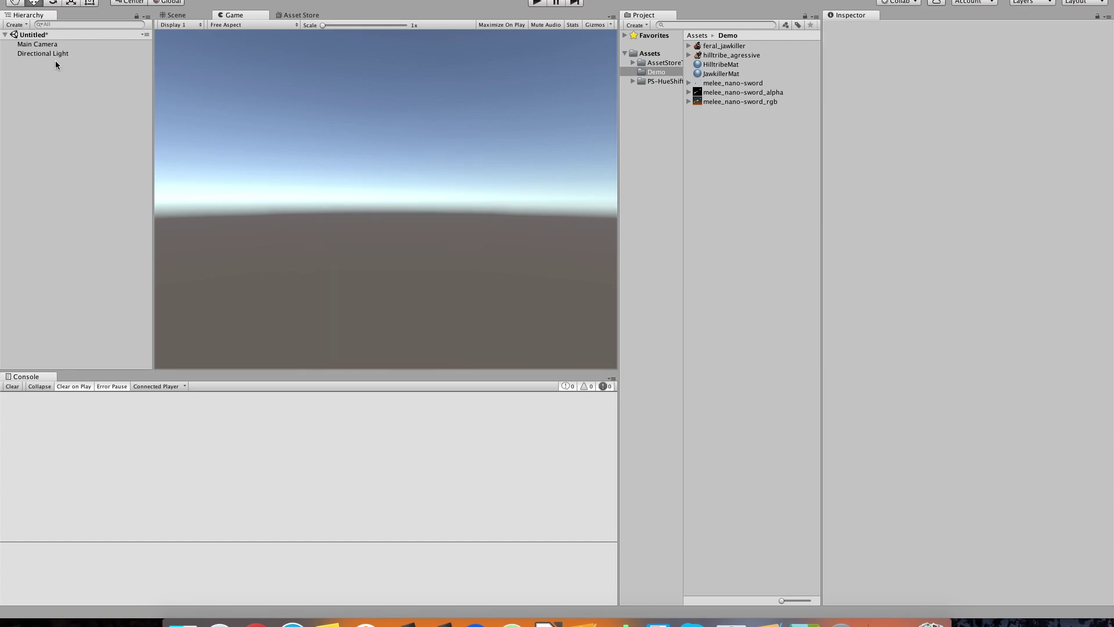
# Step: Add a 200×200 UI Image using melee_nano-sword as its source image
pyautogui.rightClick(40, 151)
pyautogui.moveTo(95, 318)
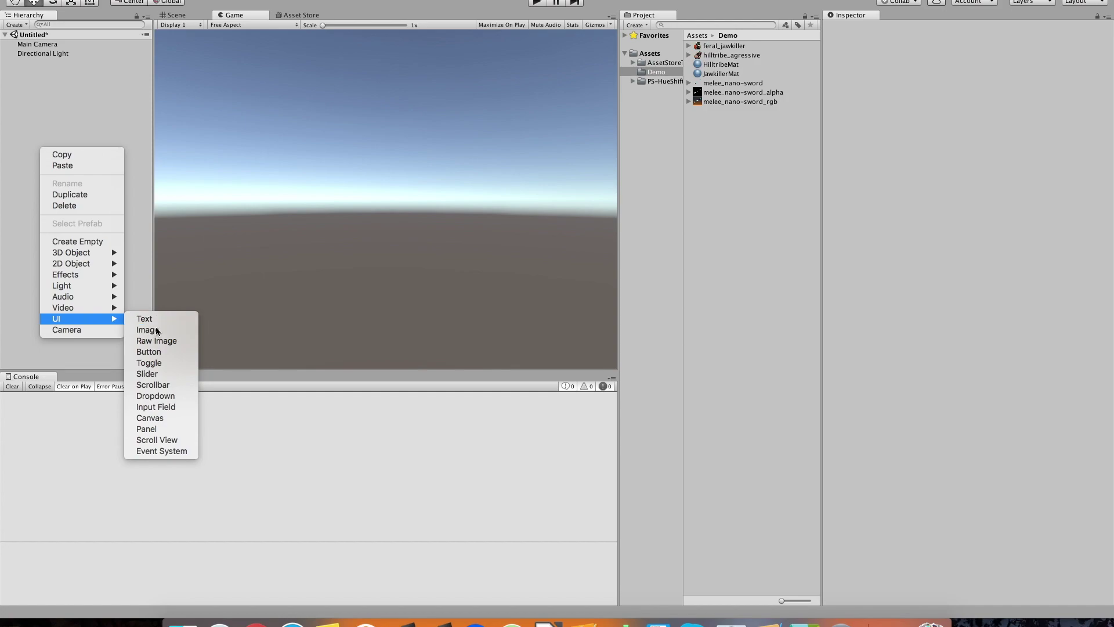
pyautogui.click(191, 326)
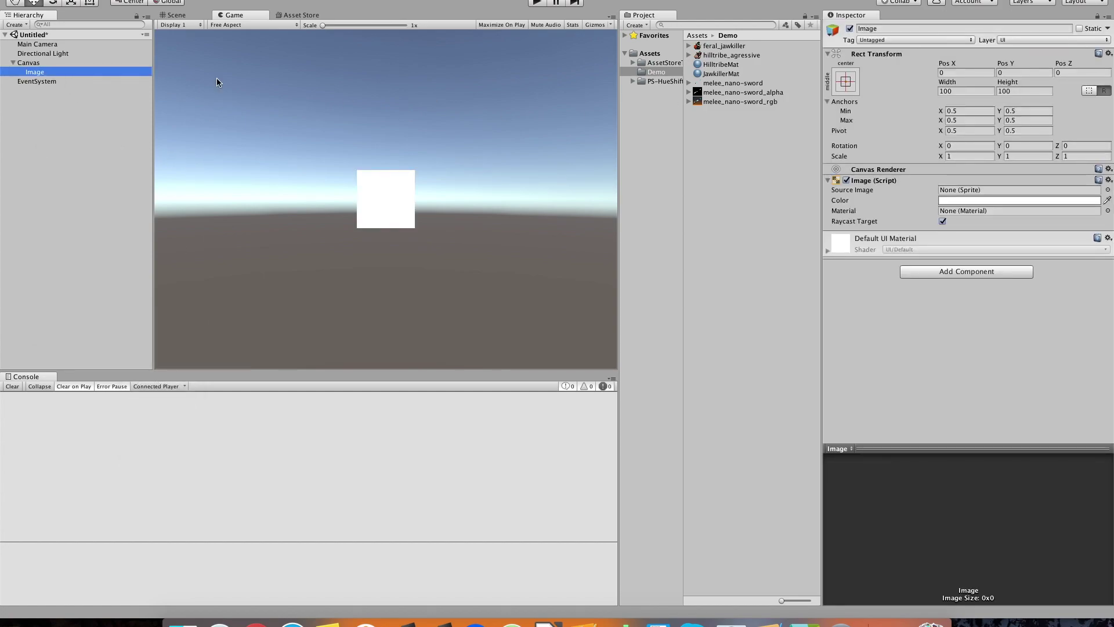
pyautogui.moveTo(743, 85); pyautogui.dragTo(974, 192)
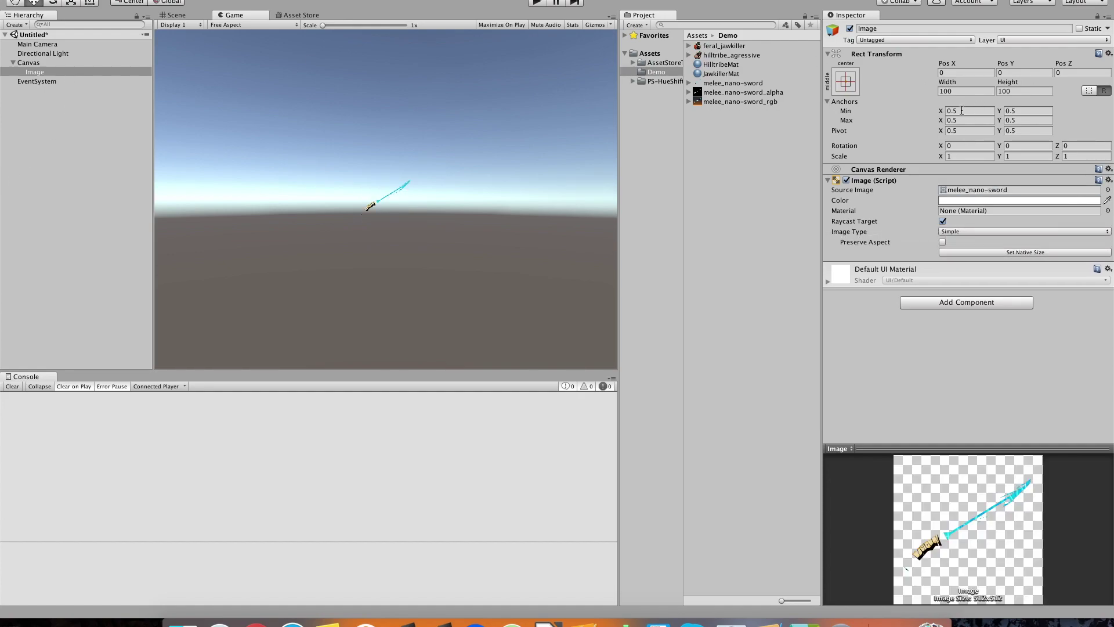
pyautogui.click(963, 92)
pyautogui.write('200')
pyautogui.press('Tab')
pyautogui.write('200')
# Step: Duplicate the sword image and give Image (1) the melee_nano-sword_rgb texture
pyautogui.click(28, 73)
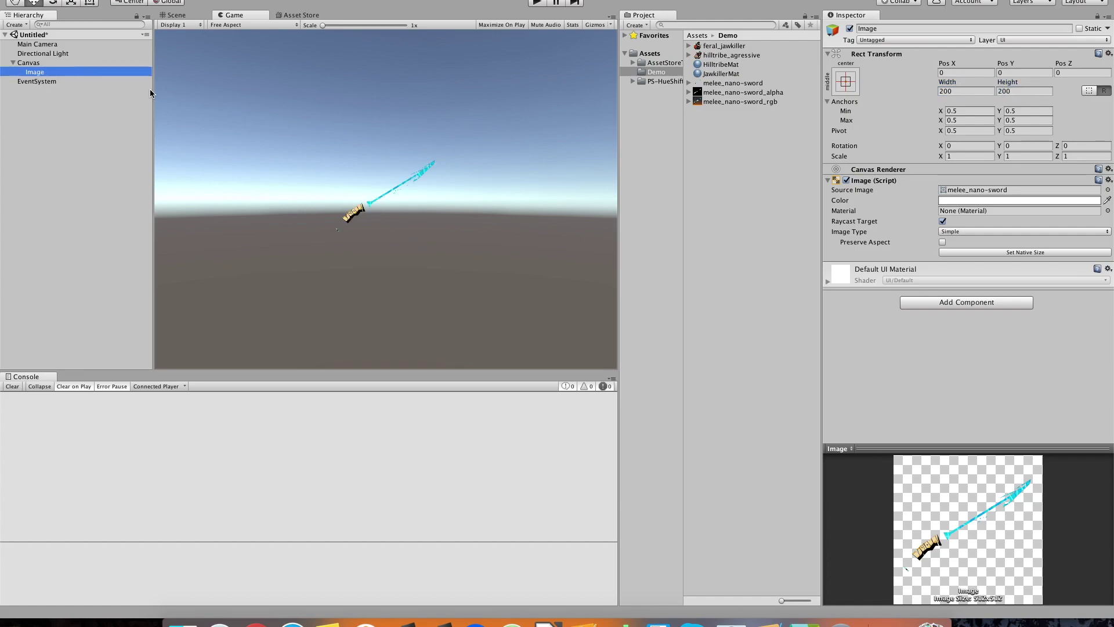
pyautogui.press('super+d')
pyautogui.press('super+d')
pyautogui.click(64, 82)
pyautogui.moveTo(708, 105); pyautogui.dragTo(1020, 190)
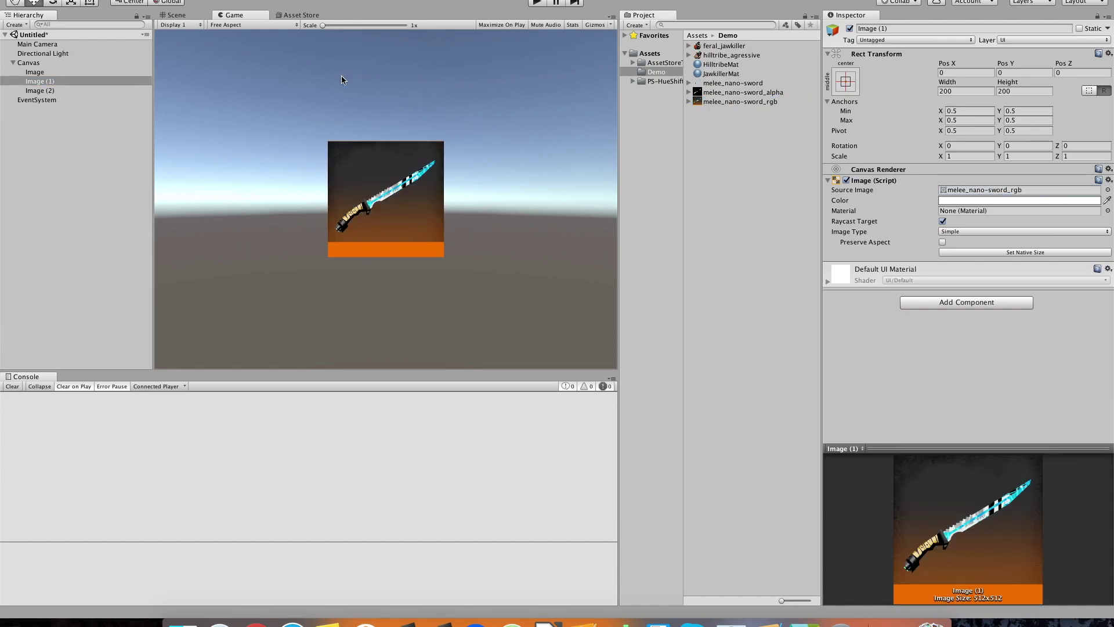
# Step: Move Image (1) left to X -212, Y 0 in the 2D scene view
pyautogui.click(176, 15)
pyautogui.doubleClick(38, 82)
pyautogui.click(236, 25)
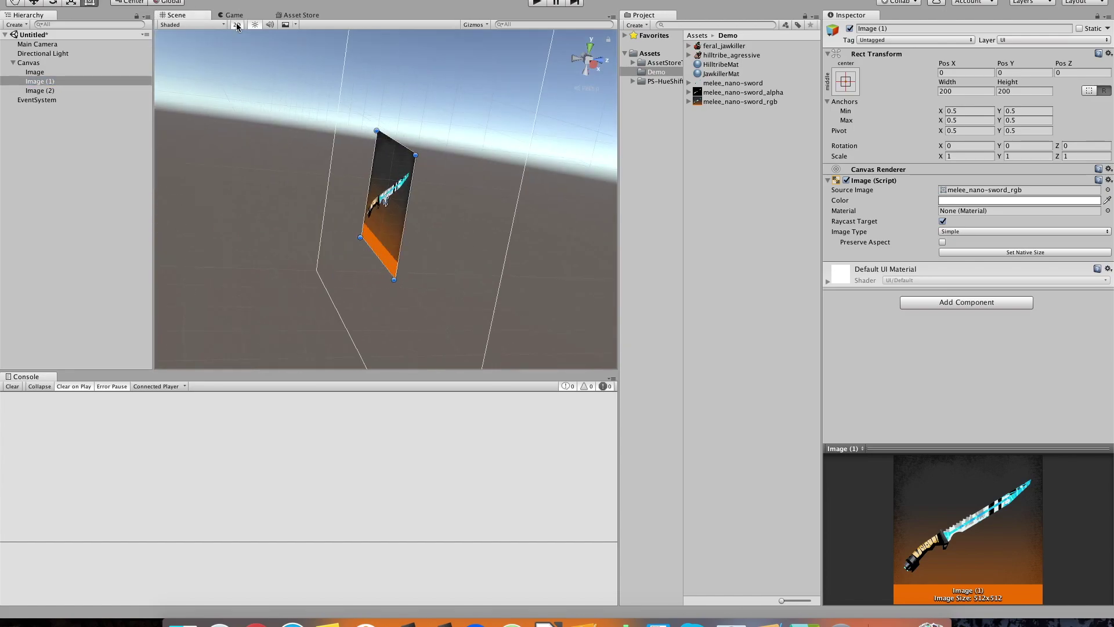
pyautogui.moveTo(421, 204); pyautogui.dragTo(291, 309)
pyautogui.moveTo(291, 309); pyautogui.dragTo(325, 271, button='middle')
pyautogui.moveTo(267, 172); pyautogui.dragTo(253, 130)
pyautogui.moveTo(496, 144); pyautogui.dragTo(485, 160, button='middle')
# Step: Move Image (2) right to X 215 and give it the melee_nano-sword_alpha texture
pyautogui.click(82, 91)
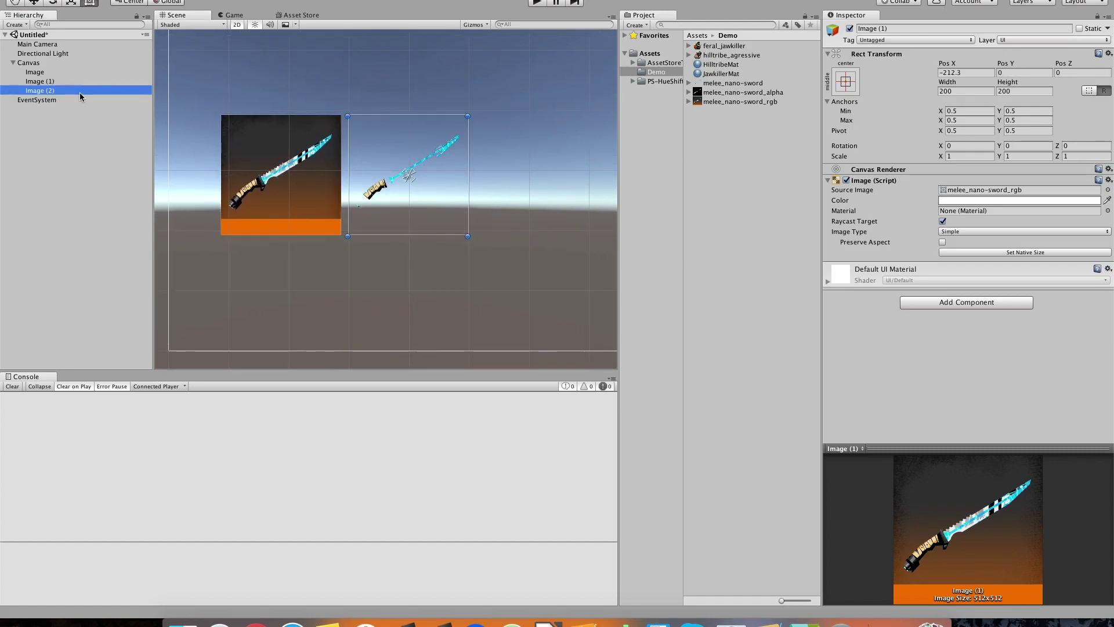
pyautogui.moveTo(415, 187); pyautogui.dragTo(547, 191)
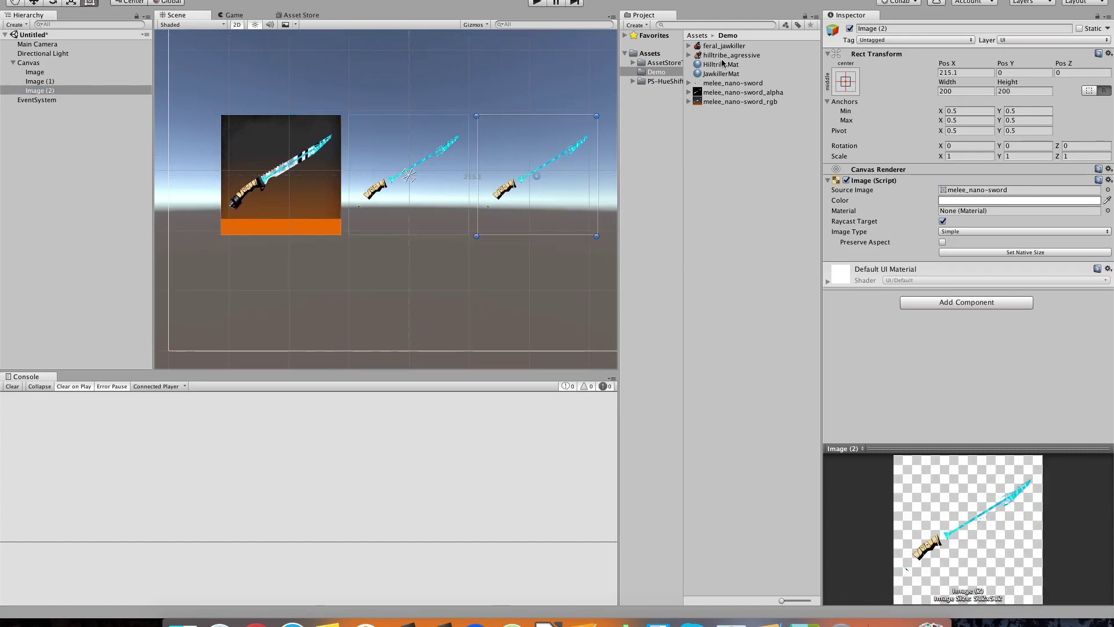
pyautogui.moveTo(745, 92); pyautogui.dragTo(1011, 190)
pyautogui.click(234, 16)
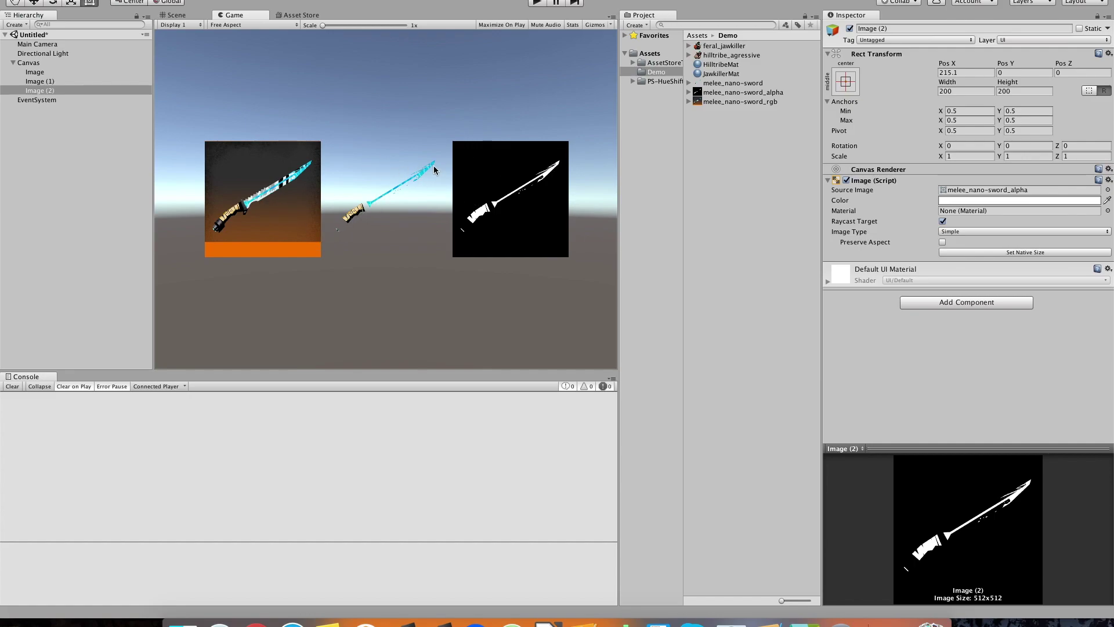
pyautogui.click(772, 137)
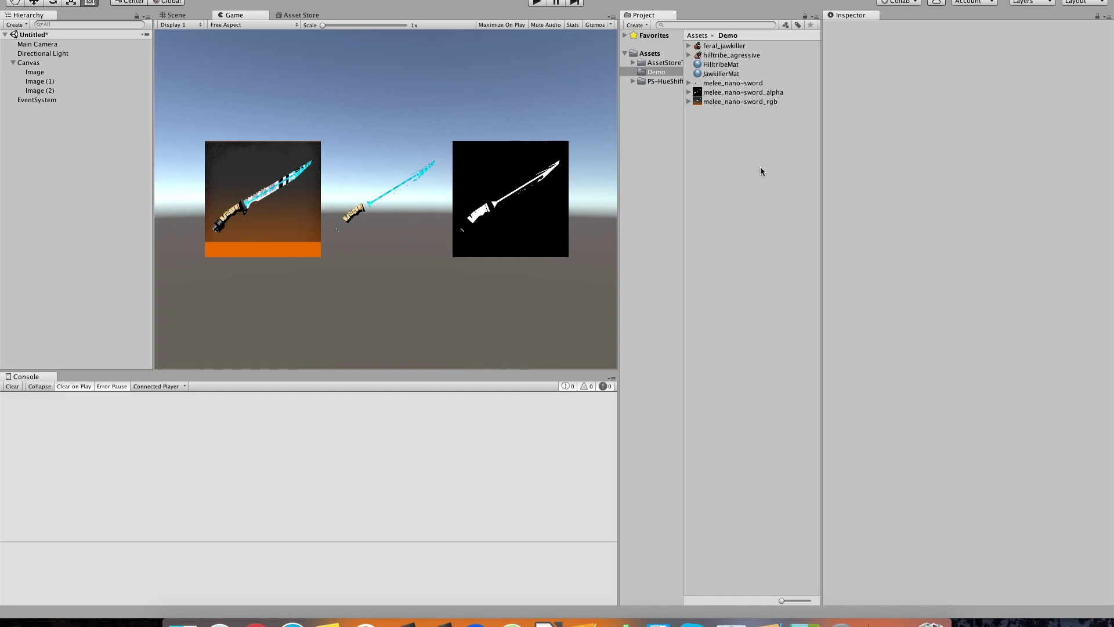
pyautogui.rightClick(738, 139)
pyautogui.moveTo(770, 143)
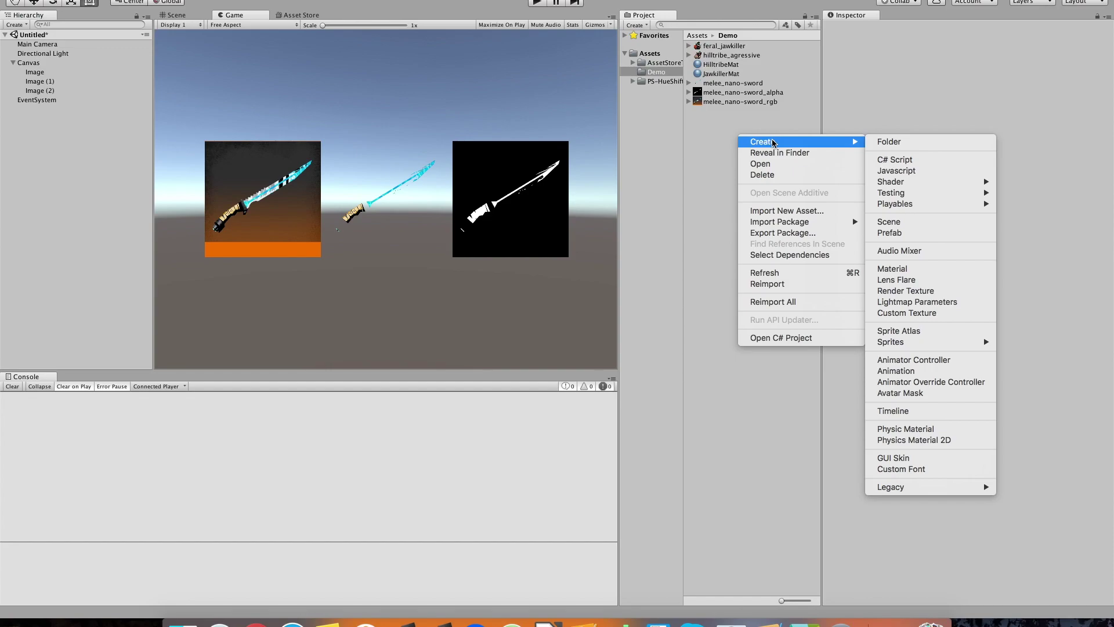
# Step: Create a material named SwordMat using the UI/Default-HueShift shader
pyautogui.click(914, 270)
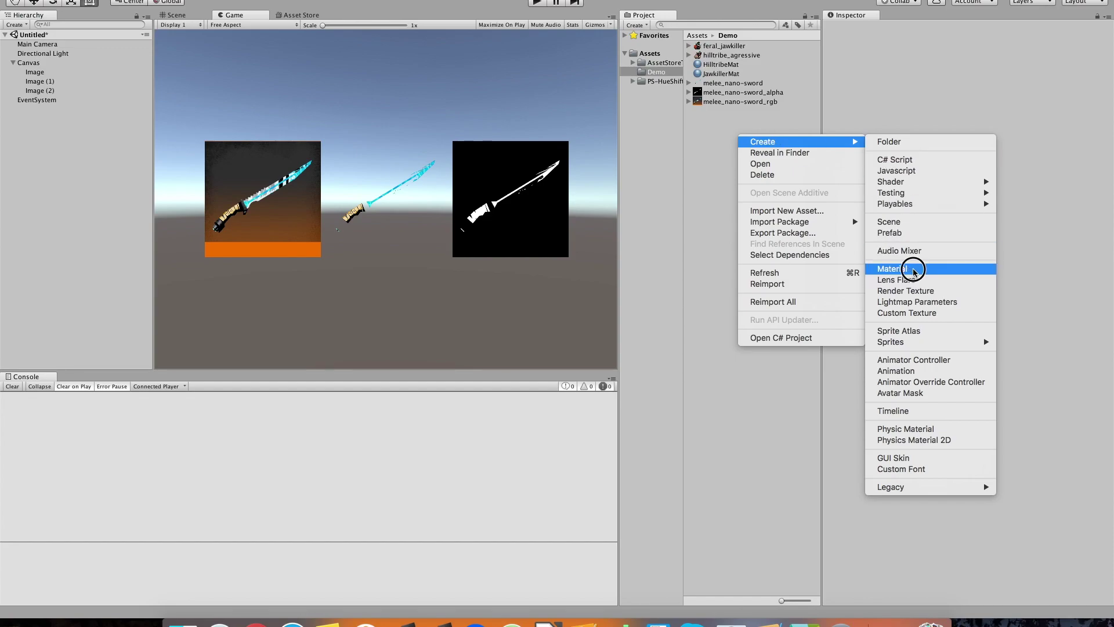
pyautogui.write('SwordMat')
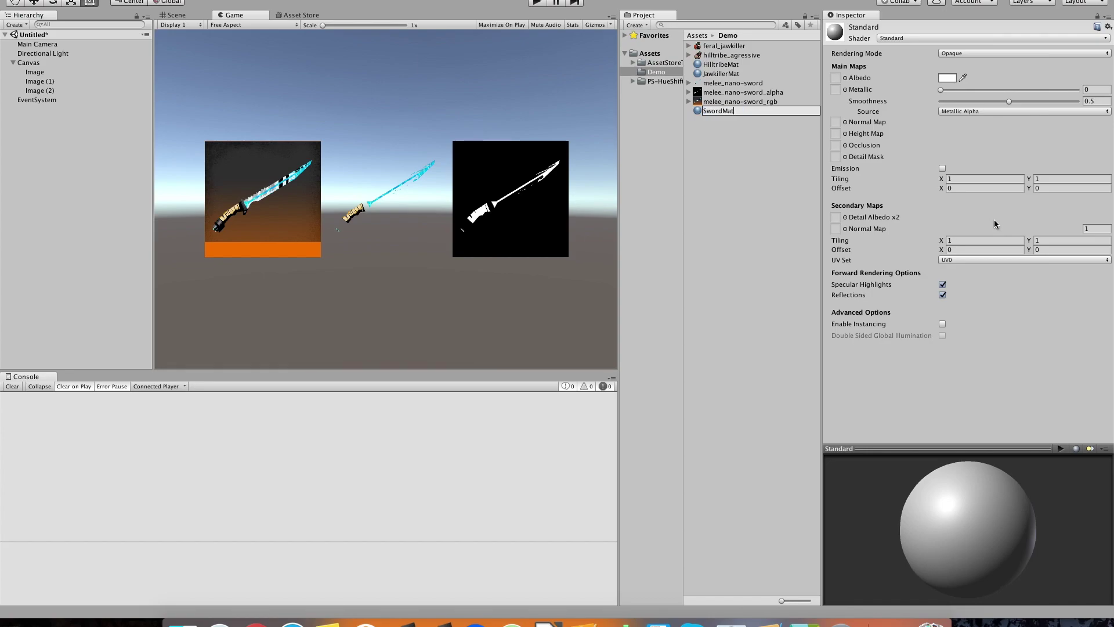
pyautogui.press('Return')
pyautogui.click(877, 37)
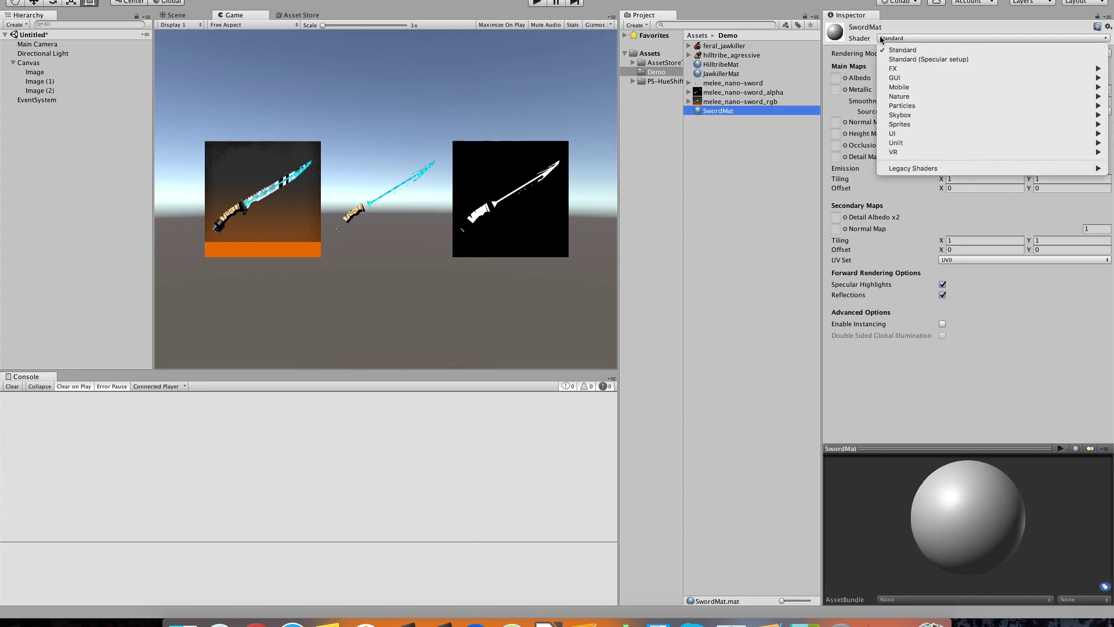
pyautogui.moveTo(914, 133)
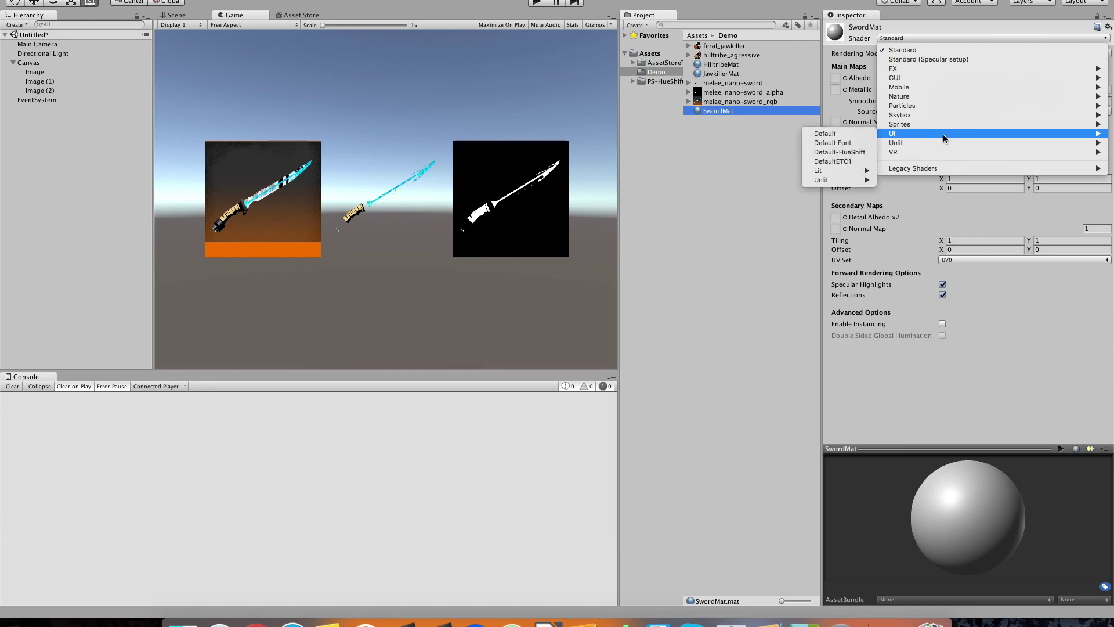
pyautogui.click(870, 152)
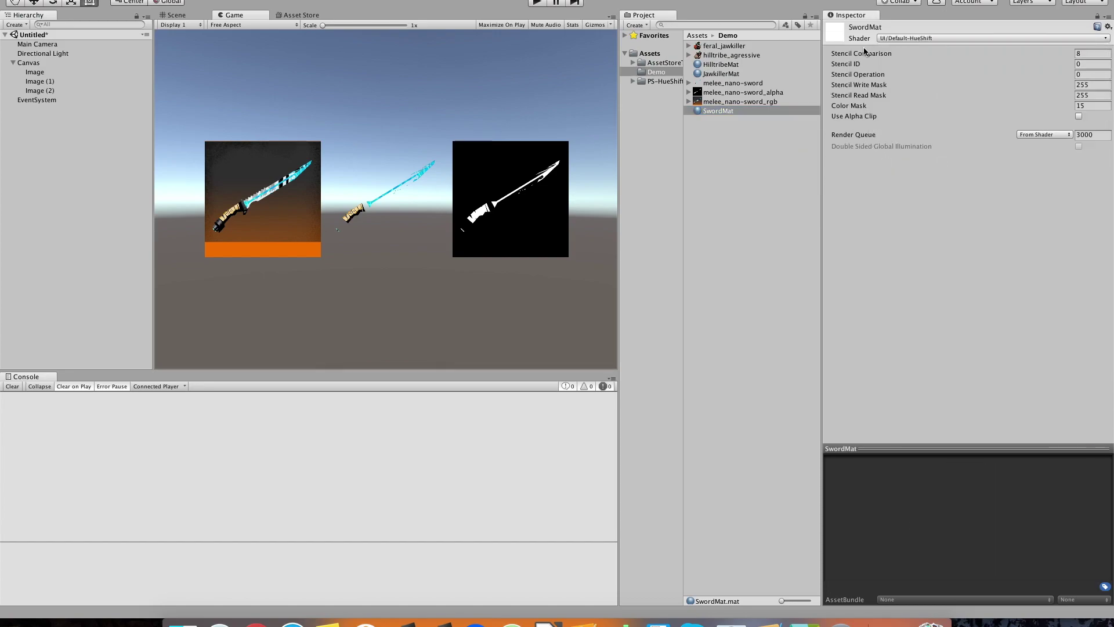
# Step: Enable Use Alpha as HSV mask on the SwordMat material
pyautogui.click(722, 101)
pyautogui.click(724, 110)
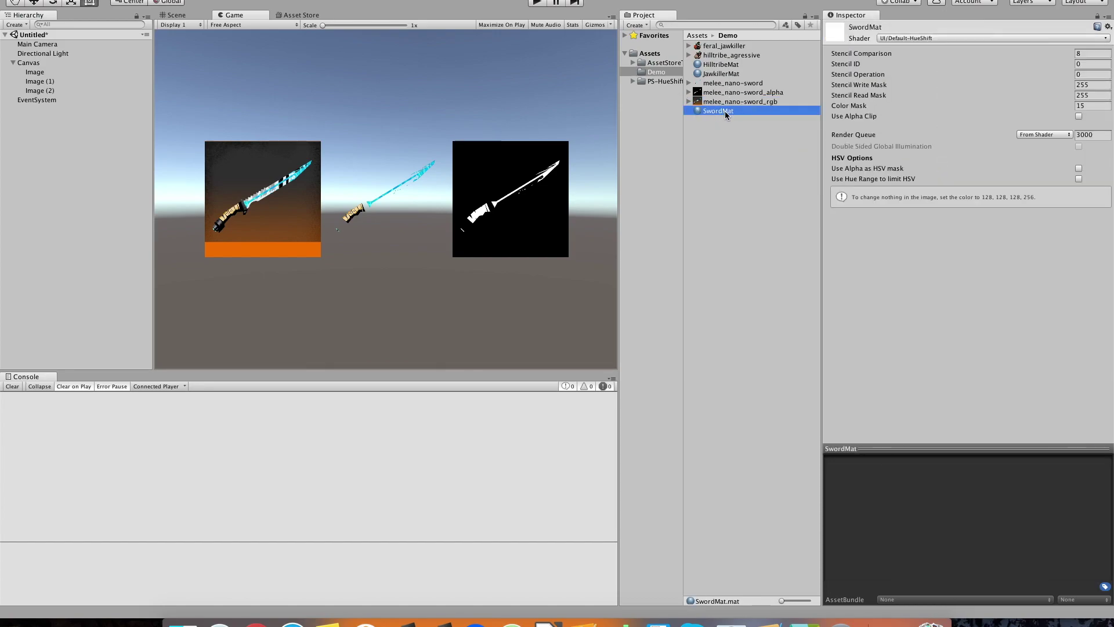
pyautogui.click(1077, 169)
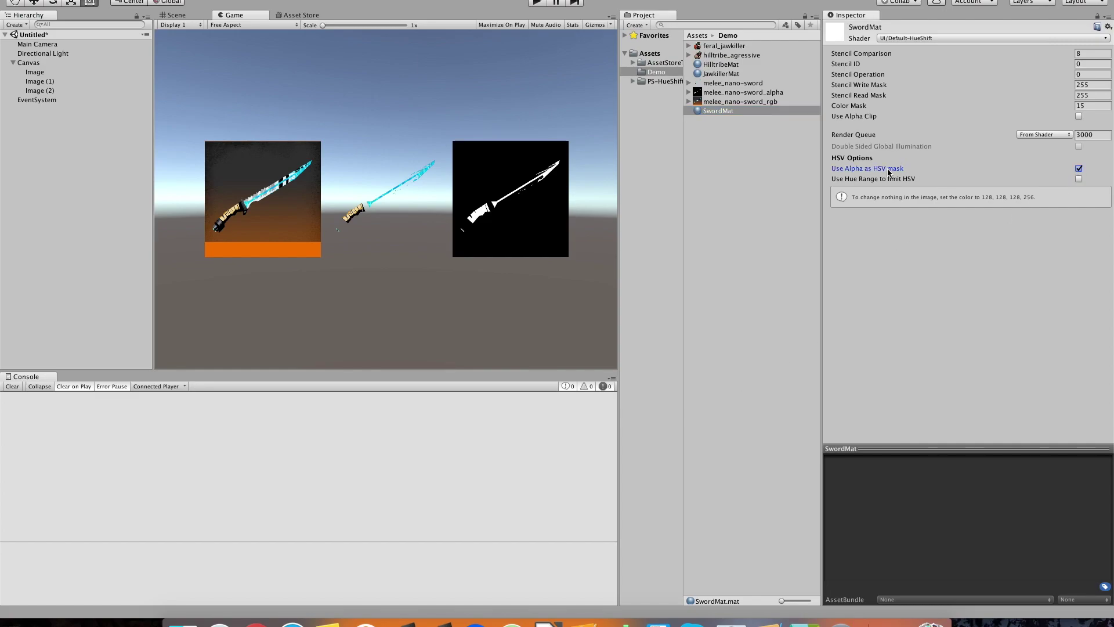
pyautogui.click(39, 74)
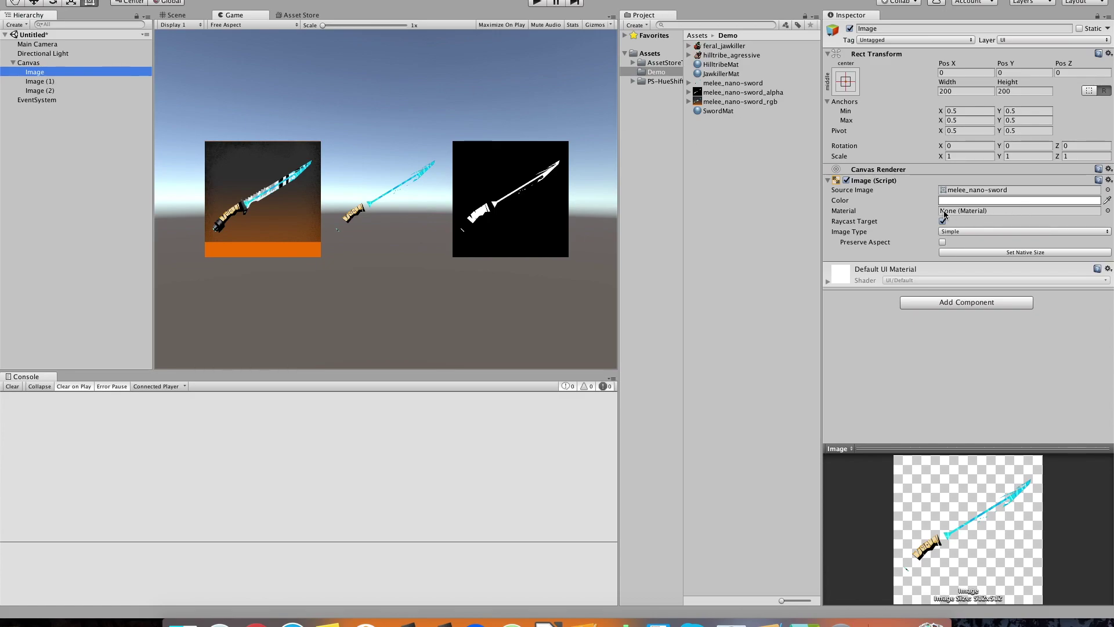
# Step: Assign SwordMat as the Material of the centre sword Image component
pyautogui.moveTo(718, 110); pyautogui.dragTo(993, 212)
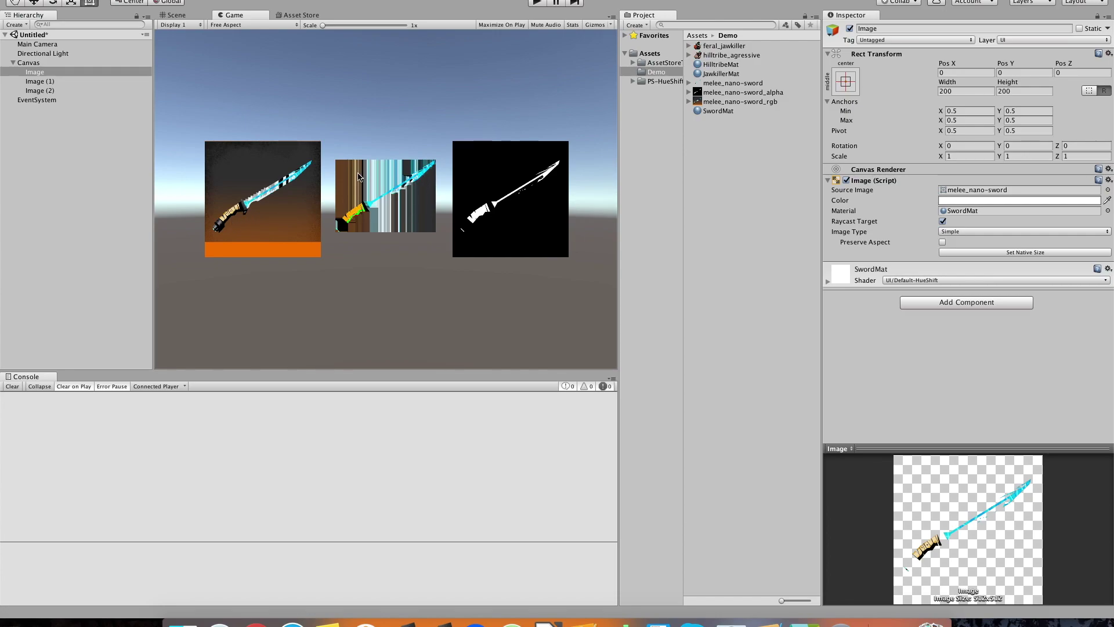
# Step: Set the Scene view draw mode to Shaded Wireframe, showing the three sword images
pyautogui.click(182, 17)
pyautogui.click(204, 27)
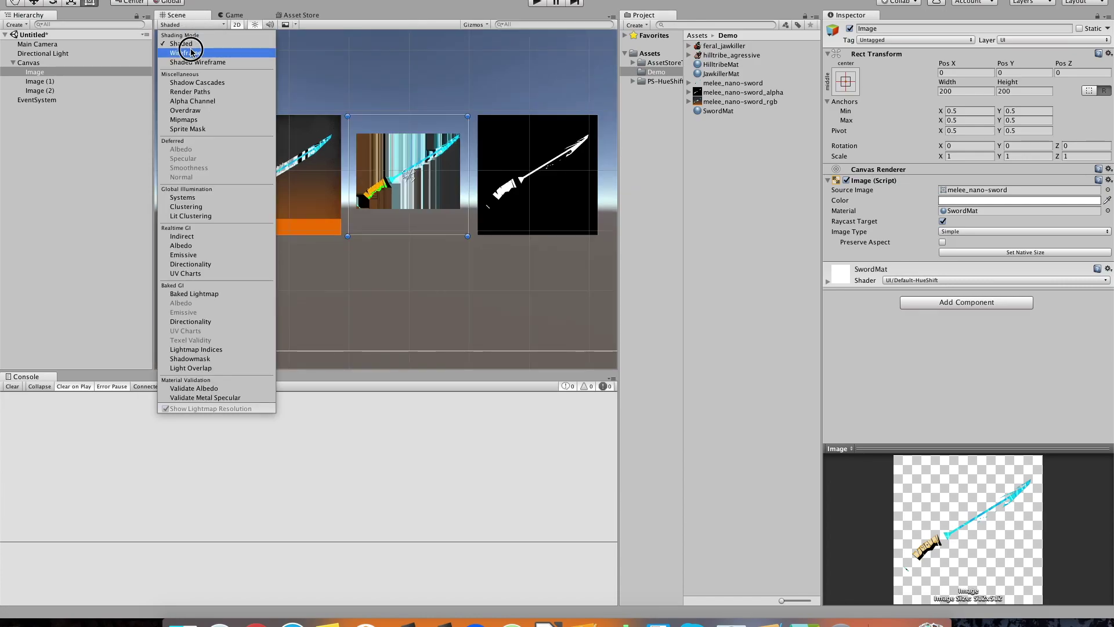
pyautogui.click(189, 46)
pyautogui.click(423, 303)
pyautogui.click(424, 303)
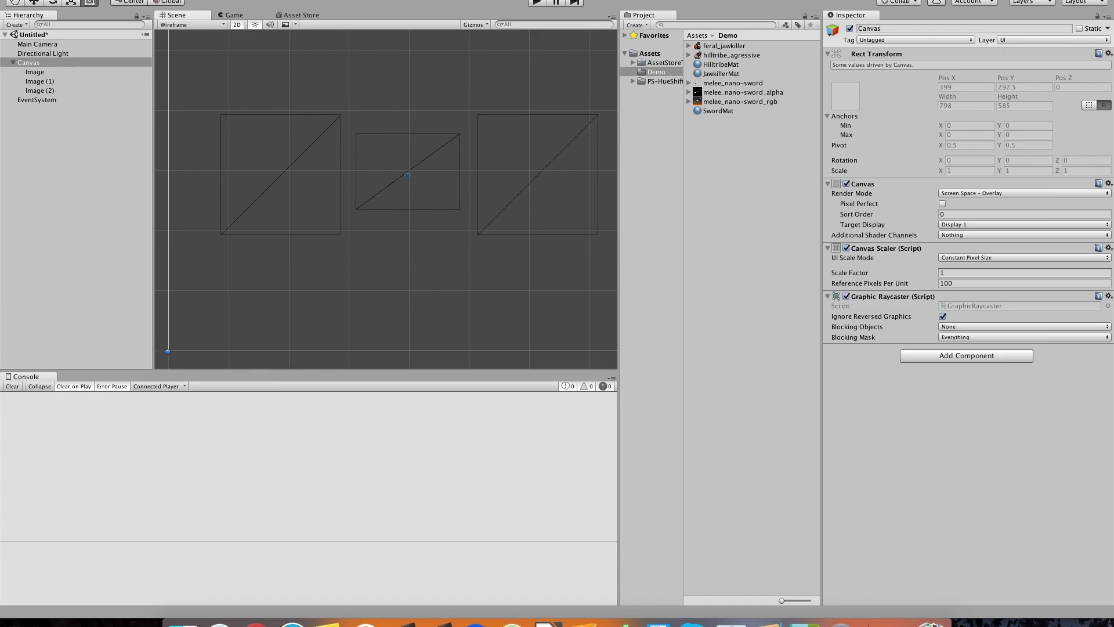
pyautogui.click(189, 26)
pyautogui.click(198, 56)
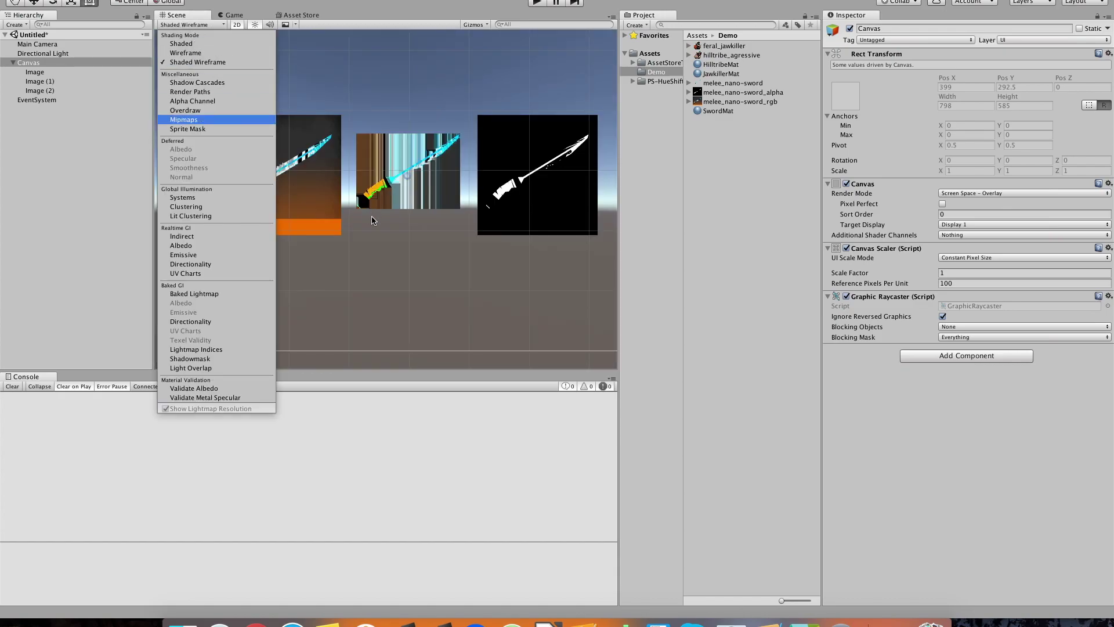
pyautogui.click(369, 211)
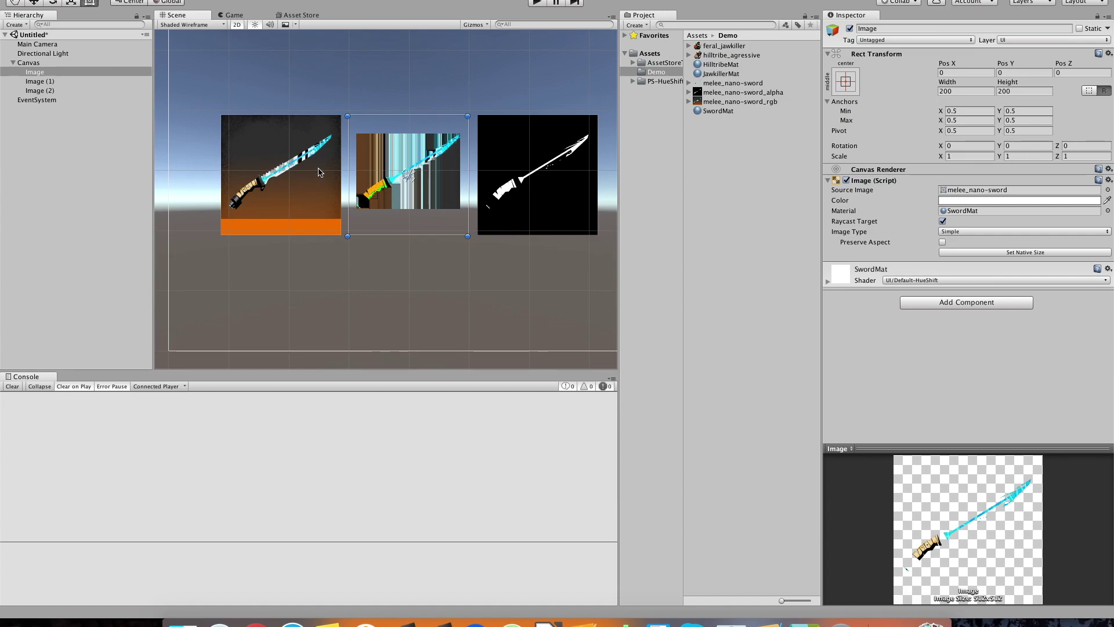
# Step: On melee_nano-sword, turn off Alpha Is Transparency and set Mesh Type to Full Rect, applying both
pyautogui.click(754, 84)
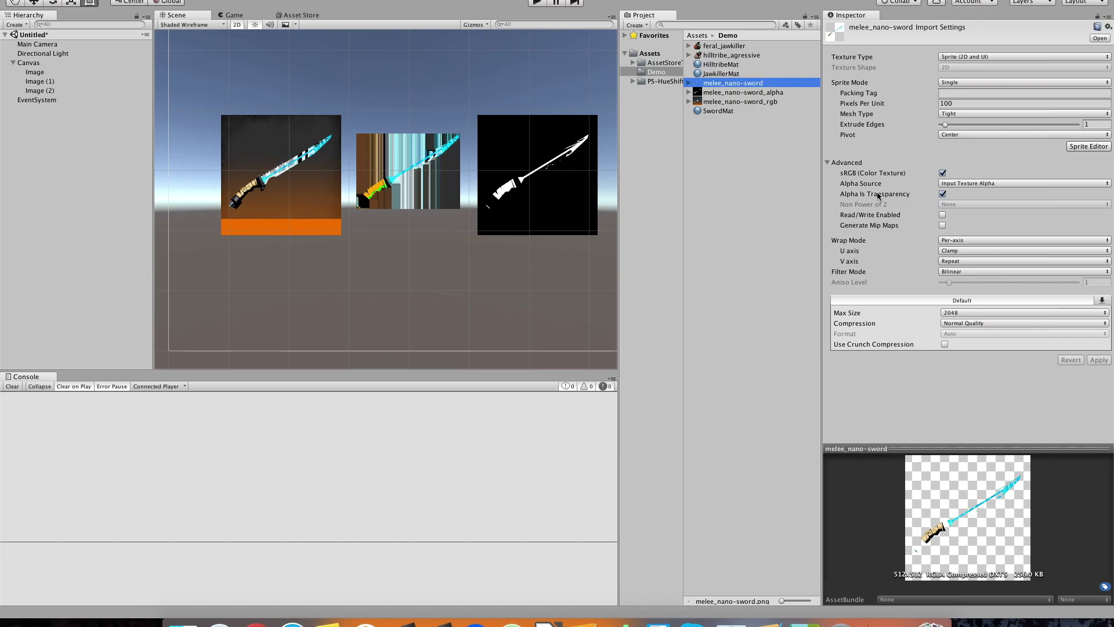
pyautogui.click(943, 195)
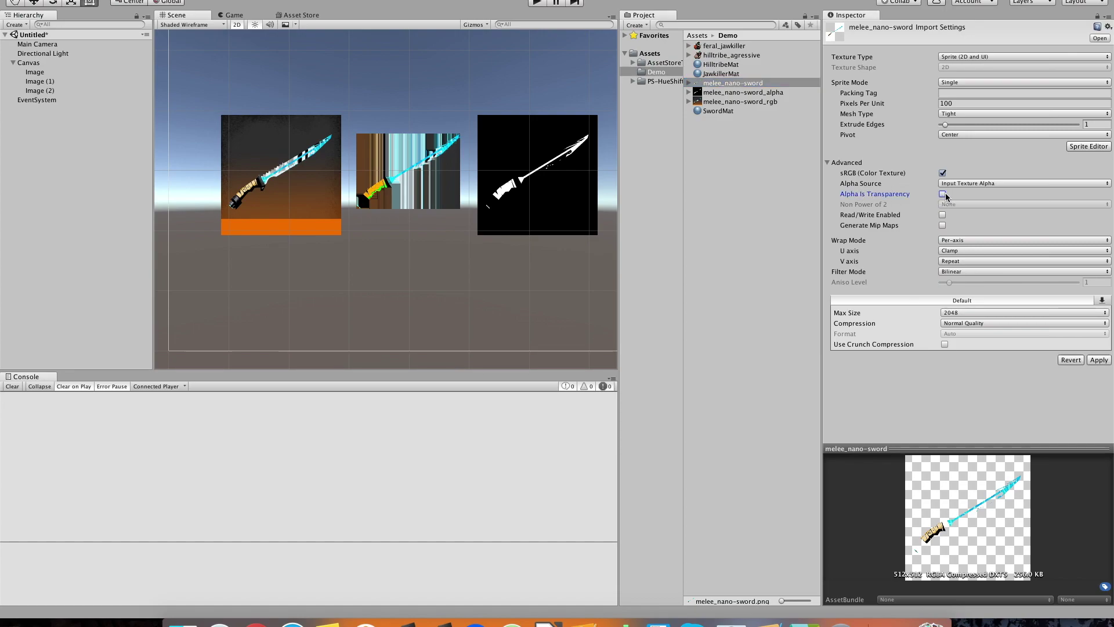
pyautogui.click(1098, 360)
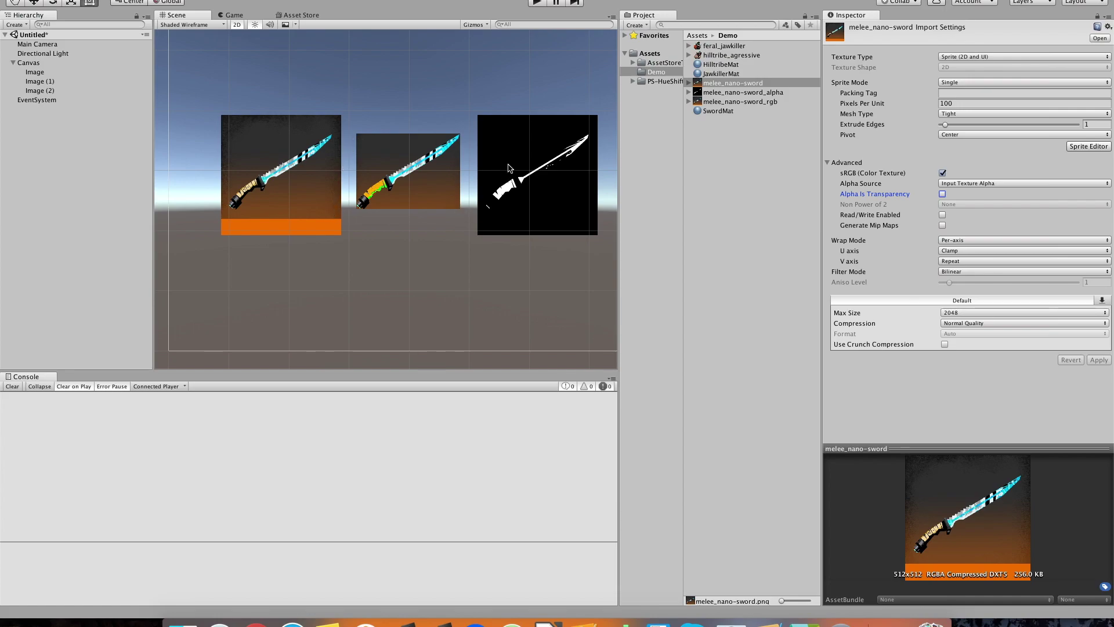
pyautogui.click(991, 113)
pyautogui.click(990, 105)
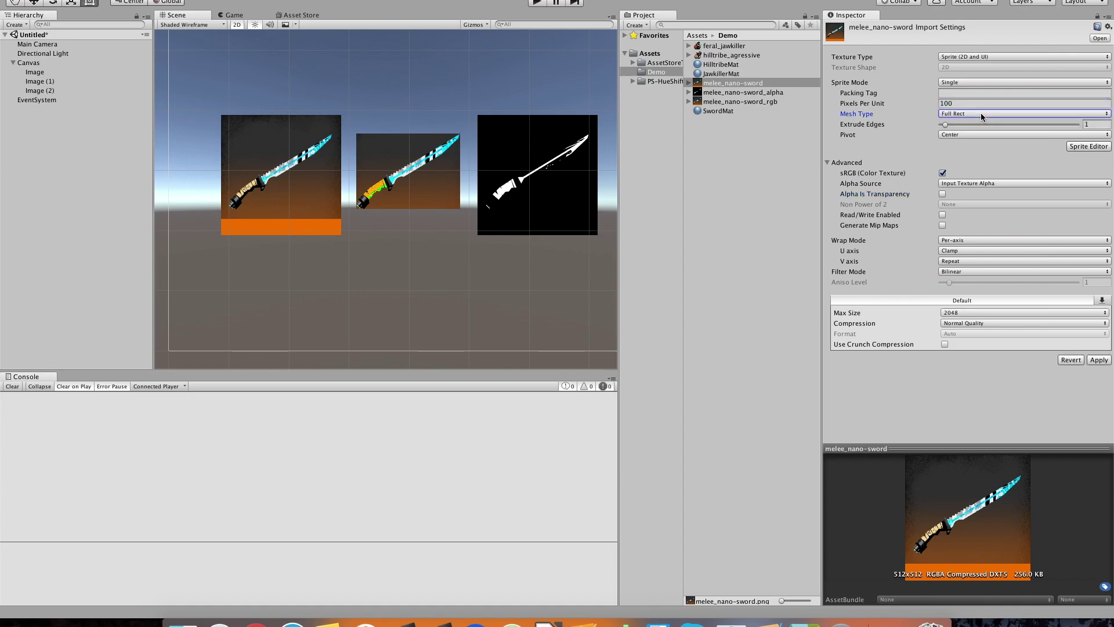
pyautogui.click(1098, 360)
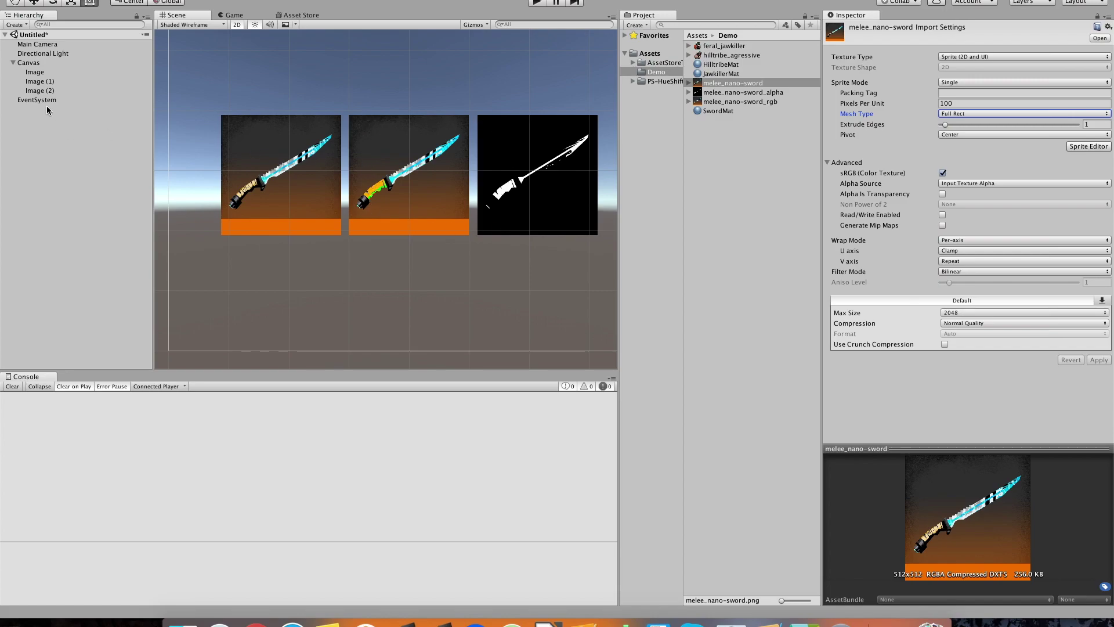
# Step: Return the Scene view to plain Shaded mode and select the middle sword Image
pyautogui.click(195, 24)
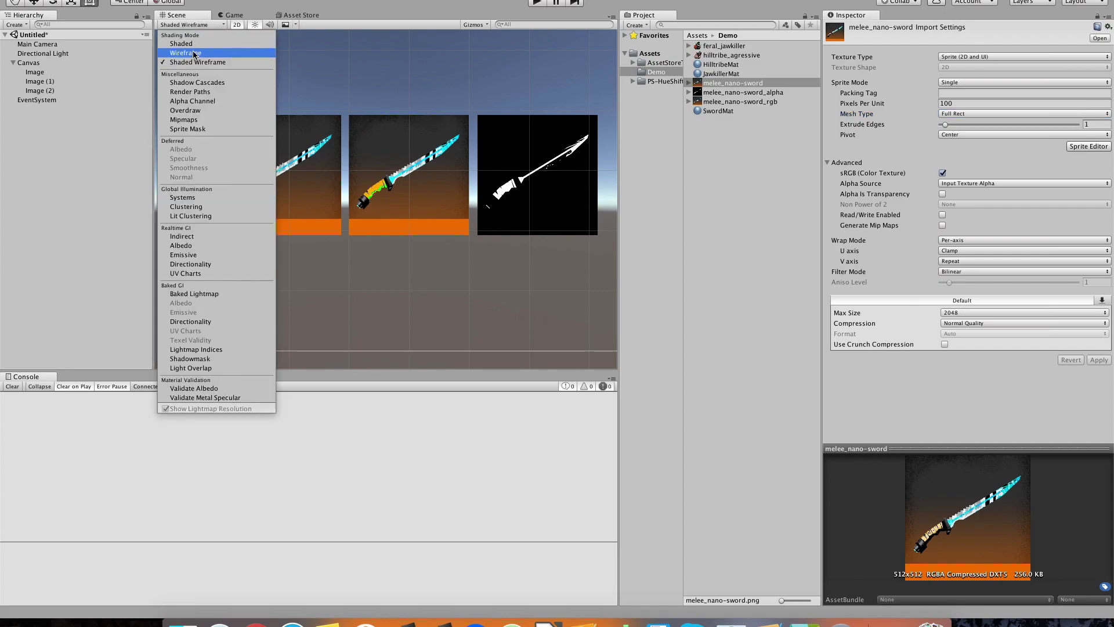
pyautogui.click(193, 53)
pyautogui.click(181, 43)
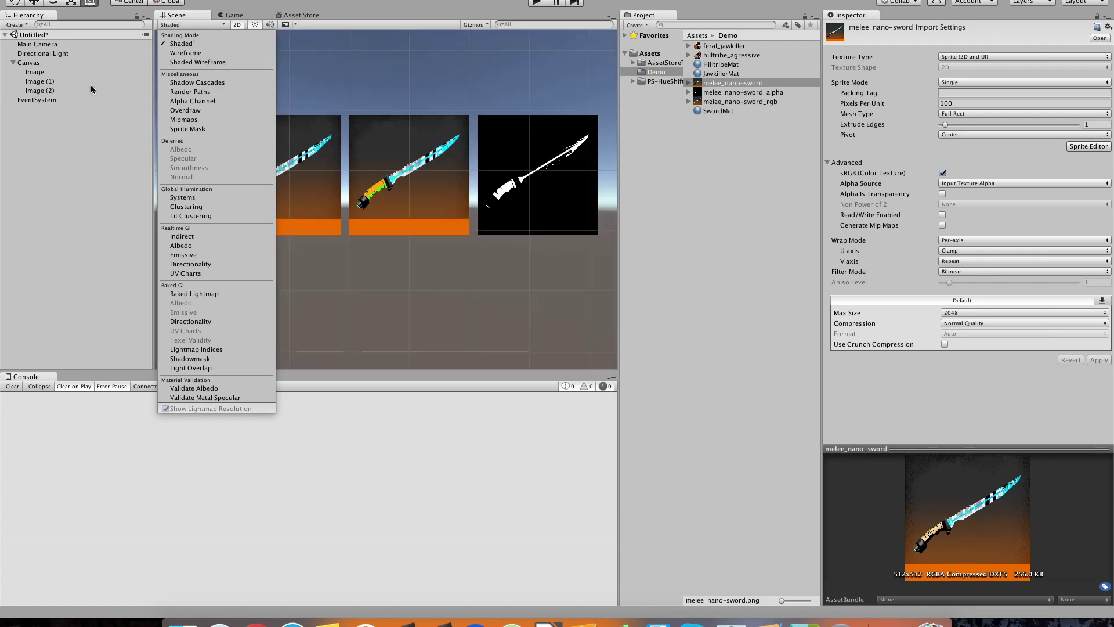
pyautogui.click(53, 89)
pyautogui.click(41, 72)
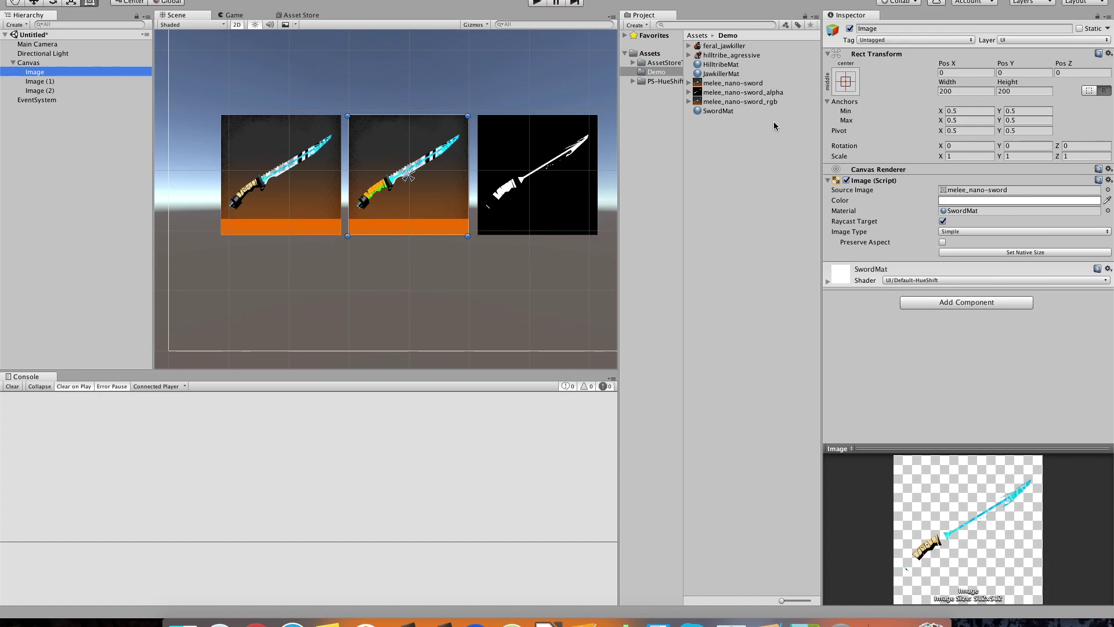
# Step: Expand the SwordMat settings and set the Image tint's green and blue to 128
pyautogui.click(827, 283)
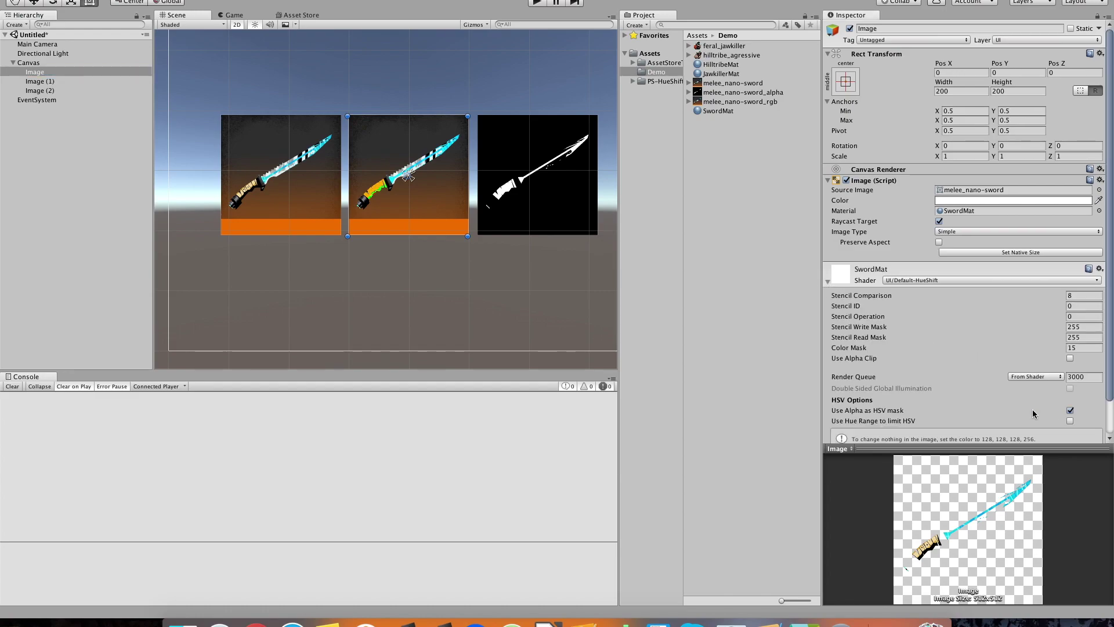
pyautogui.scroll(-2, 1059, 412)
pyautogui.scroll(2, 1062, 409)
pyautogui.click(983, 201)
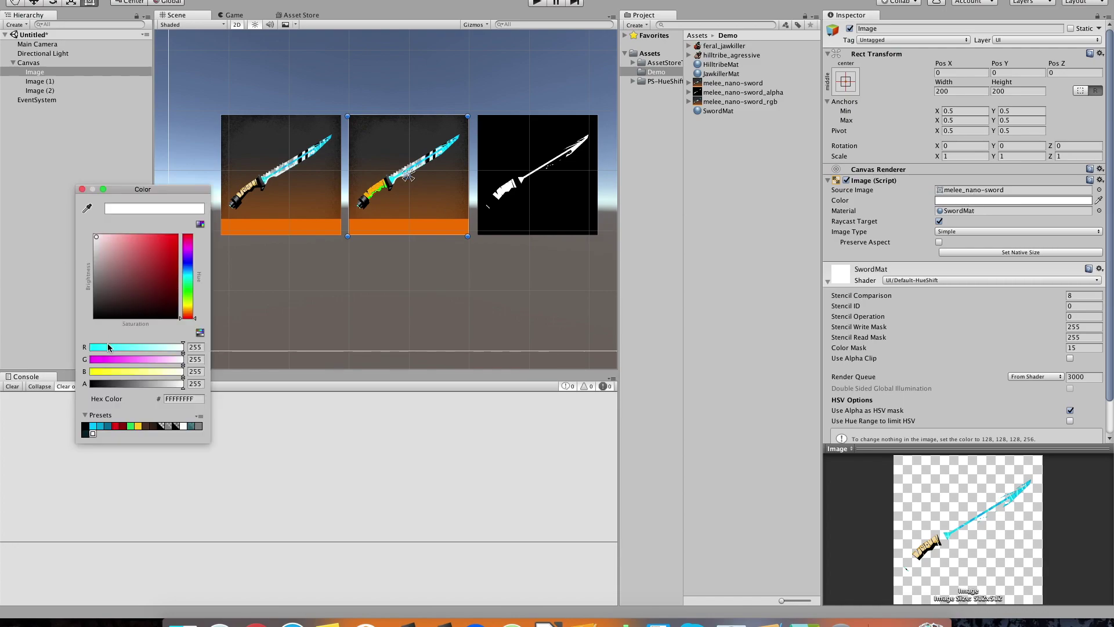
pyautogui.click(154, 347)
pyautogui.click(151, 359)
pyautogui.click(195, 359)
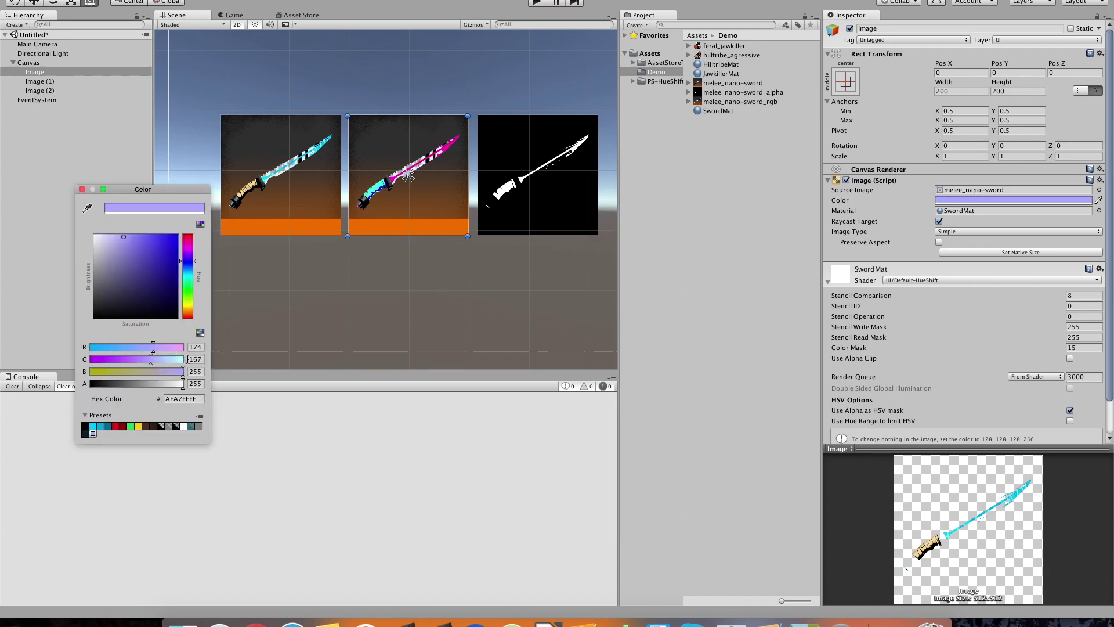
pyautogui.write('128')
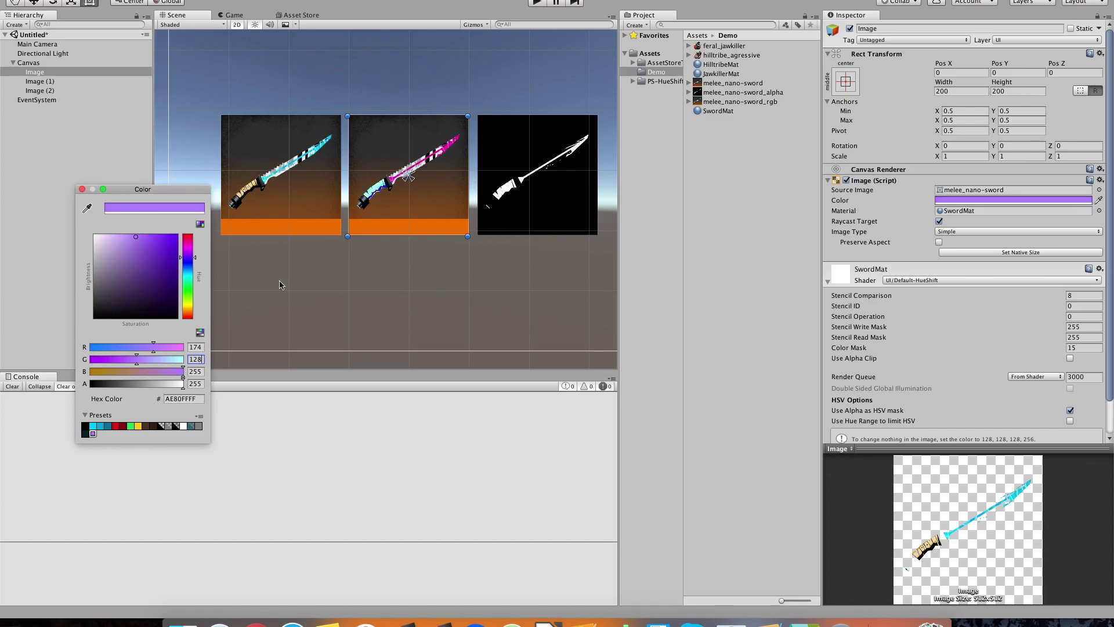
pyautogui.click(196, 371)
pyautogui.write('128')
# Step: Adjust the tint's red channel, ending on a grey-green 7F9880 colour
pyautogui.moveTo(149, 348)
pyautogui.mouseDown()
pyautogui.moveTo(99, 348)
pyautogui.moveTo(165, 346)
pyautogui.moveTo(82, 347)
pyautogui.moveTo(155, 347)
pyautogui.mouseUp()
pyautogui.scroll(3, 386, 203)
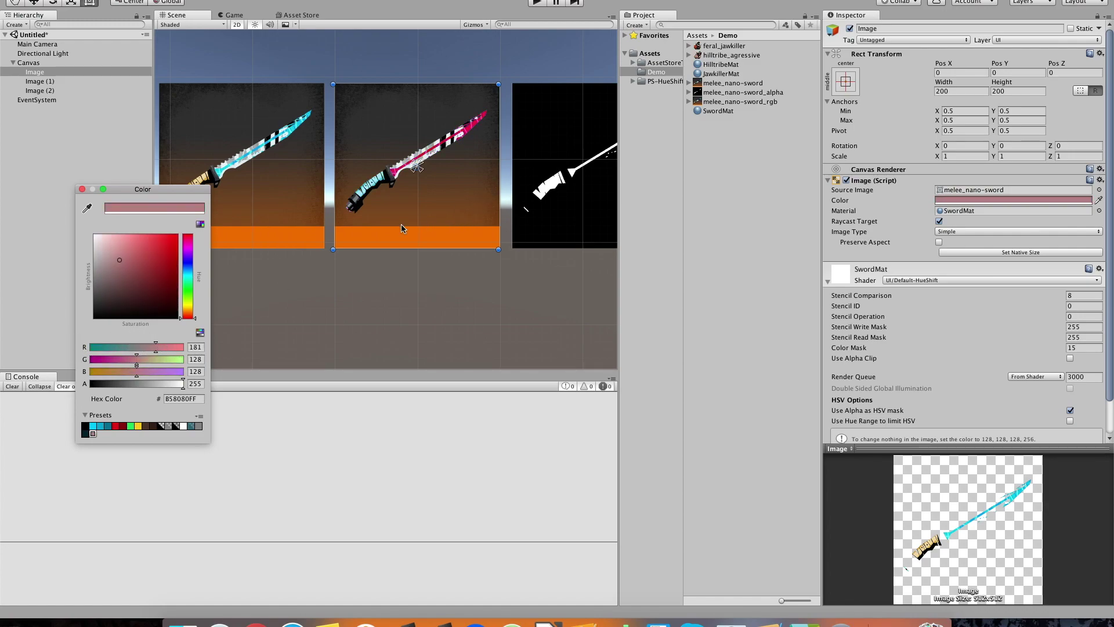
pyautogui.moveTo(143, 190); pyautogui.dragTo(270, 270)
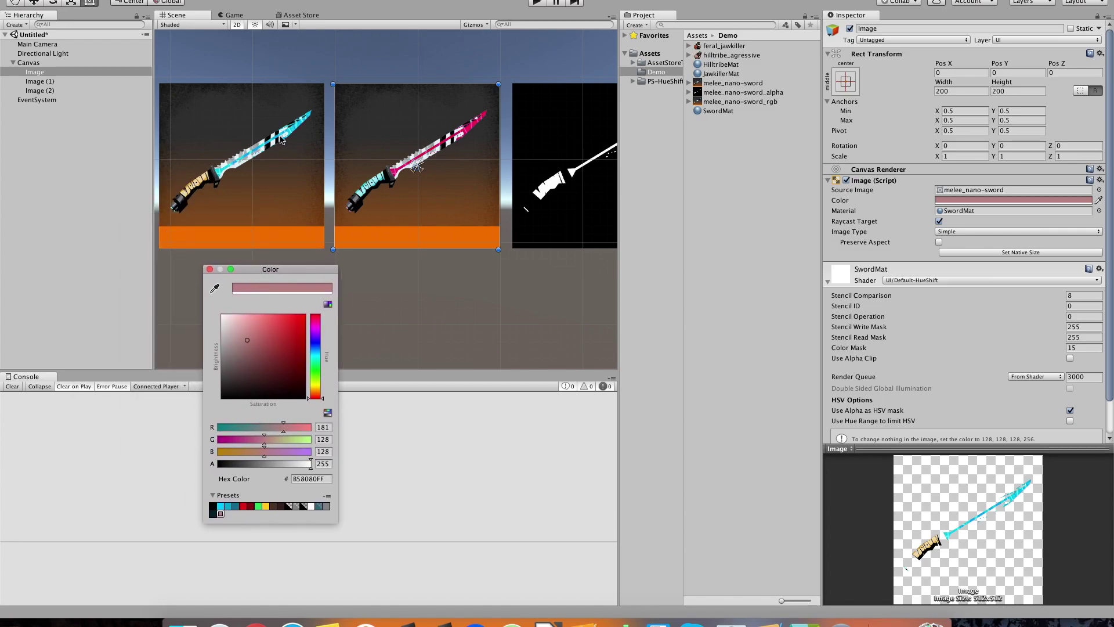
pyautogui.moveTo(283, 427)
pyautogui.mouseDown()
pyautogui.moveTo(314, 430)
pyautogui.moveTo(217, 430)
pyautogui.moveTo(238, 431)
pyautogui.moveTo(229, 439)
pyautogui.moveTo(300, 429)
pyautogui.moveTo(271, 439)
pyautogui.moveTo(264, 428)
pyautogui.mouseUp()
pyautogui.scroll(-2, 518, 196)
pyautogui.scroll(-2, 519, 196)
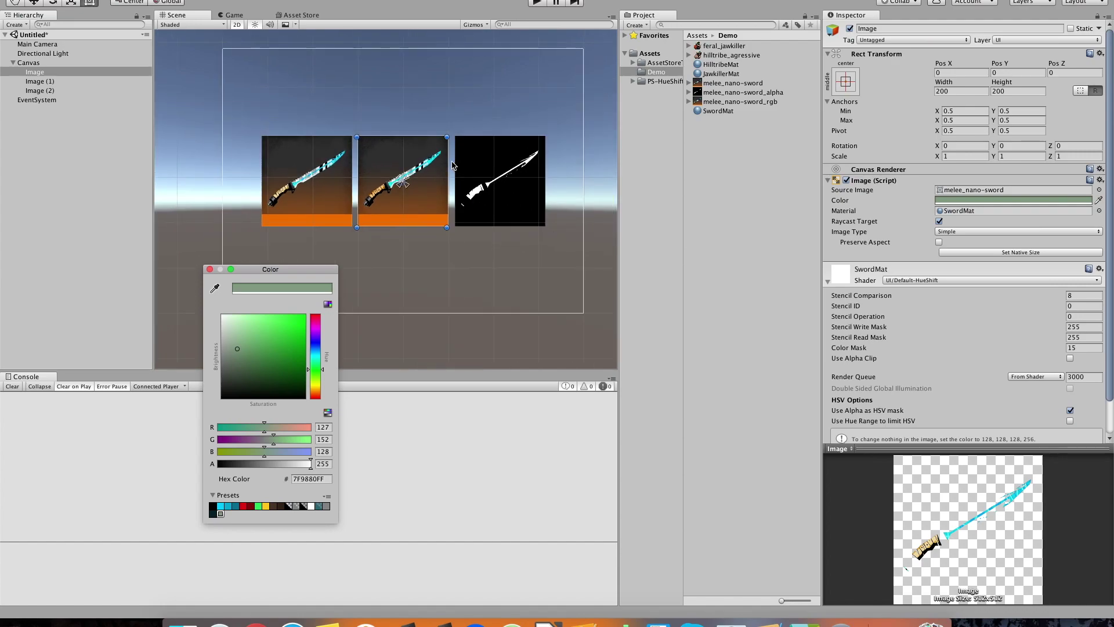
# Step: Duplicate the middle sword image twice, moving the first copy above it
pyautogui.click(75, 72)
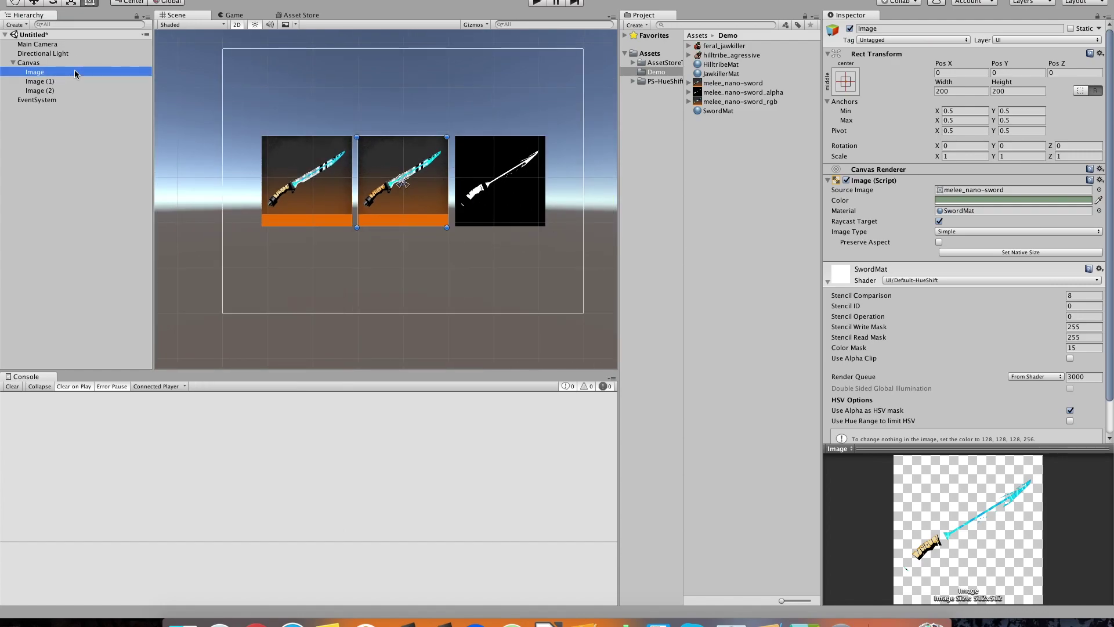
pyautogui.press('super+d')
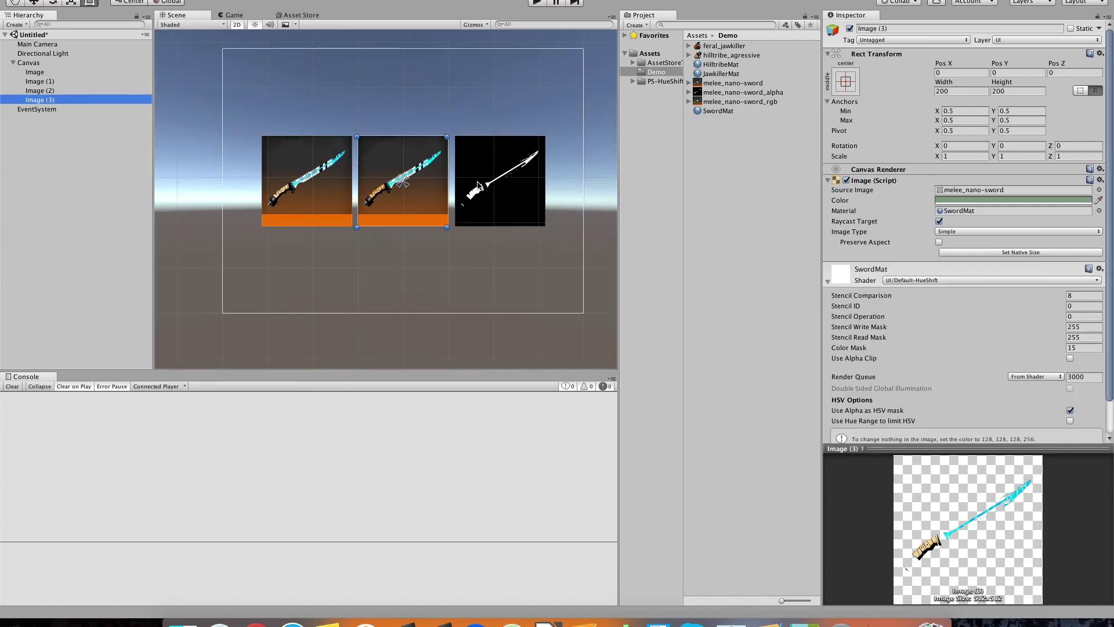
pyautogui.click(435, 202)
pyautogui.moveTo(435, 202); pyautogui.dragTo(439, 288)
pyautogui.press('super+d')
# Step: Tint the bottom sword copy salmon (F89880) by raising its red channel
pyautogui.click(407, 200)
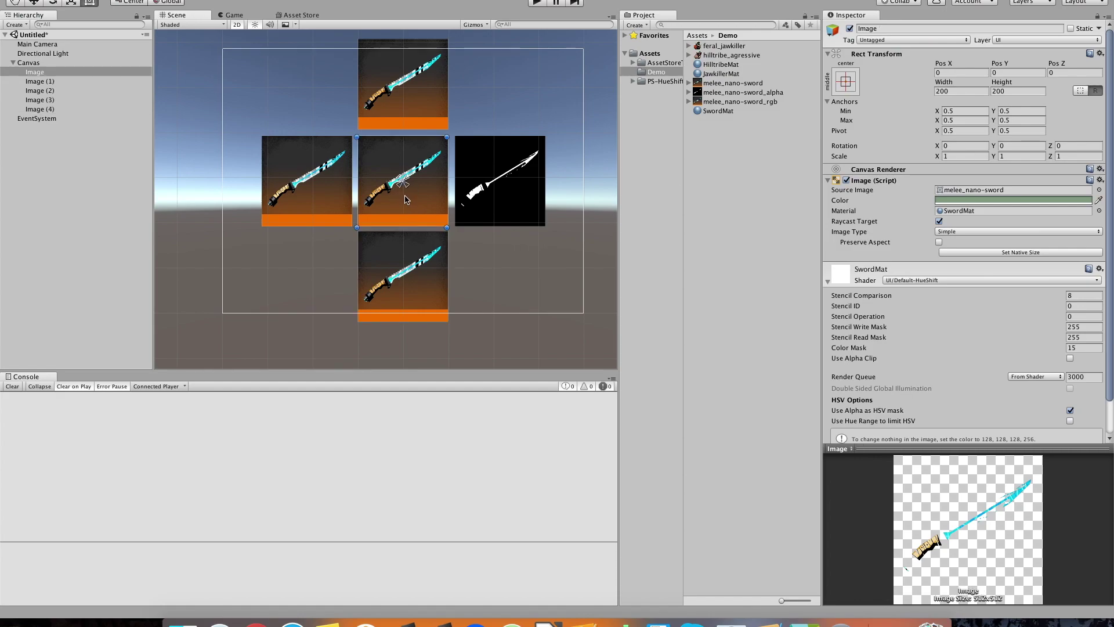
pyautogui.click(412, 103)
pyautogui.click(435, 262)
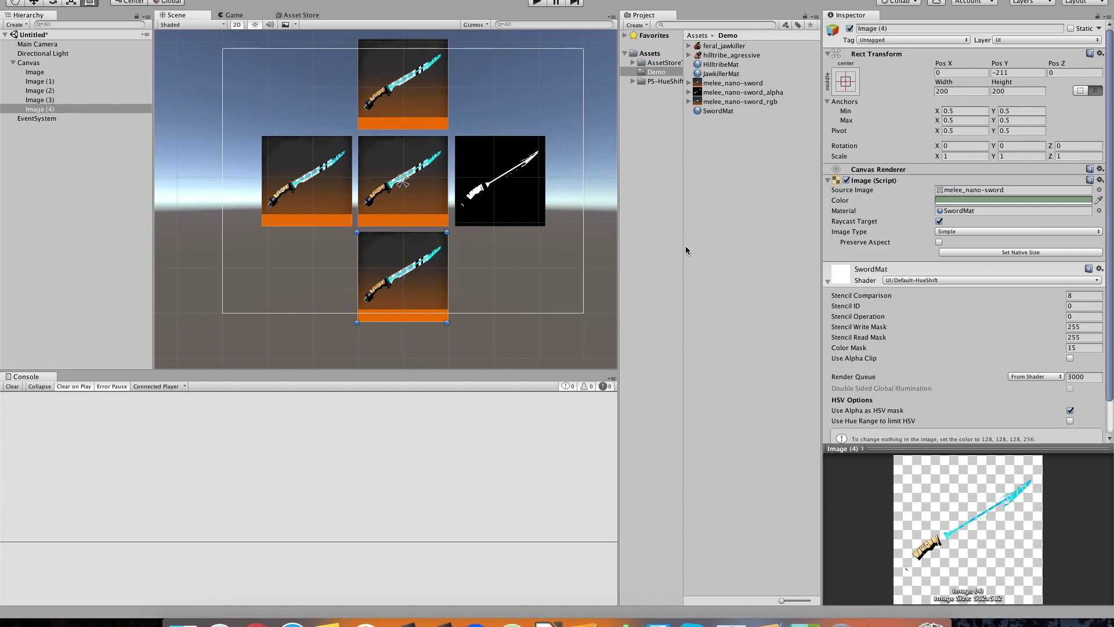
pyautogui.click(955, 200)
pyautogui.moveTo(265, 427); pyautogui.dragTo(296, 427)
pyautogui.click(399, 75)
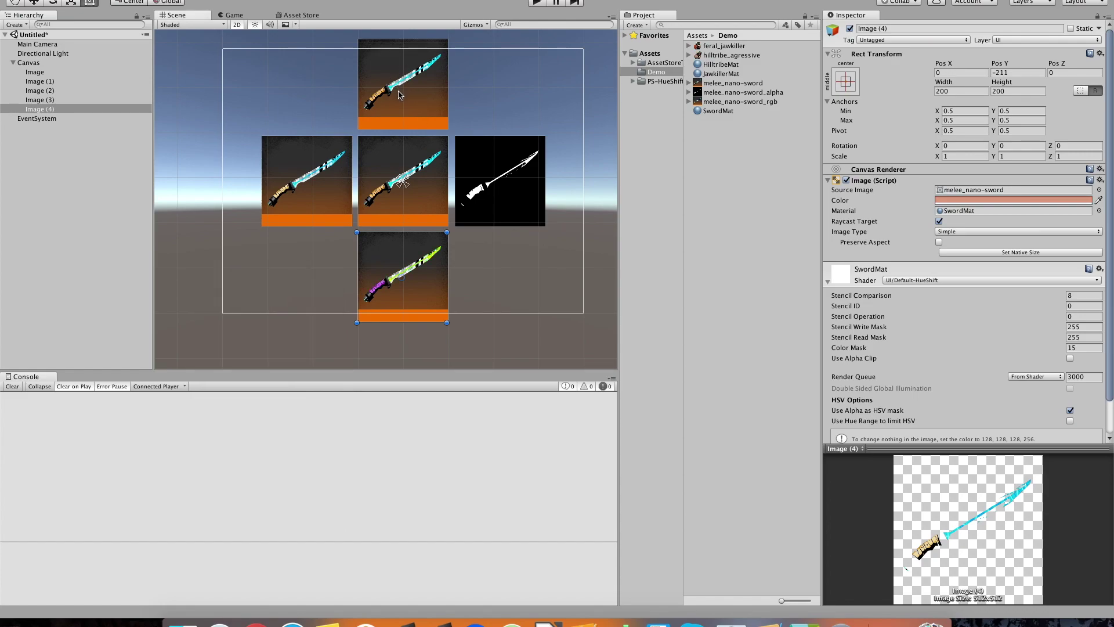
# Step: Tint the top sword copy dark purple 7F0E34 and frame the whole Canvas
pyautogui.click(401, 94)
pyautogui.click(952, 200)
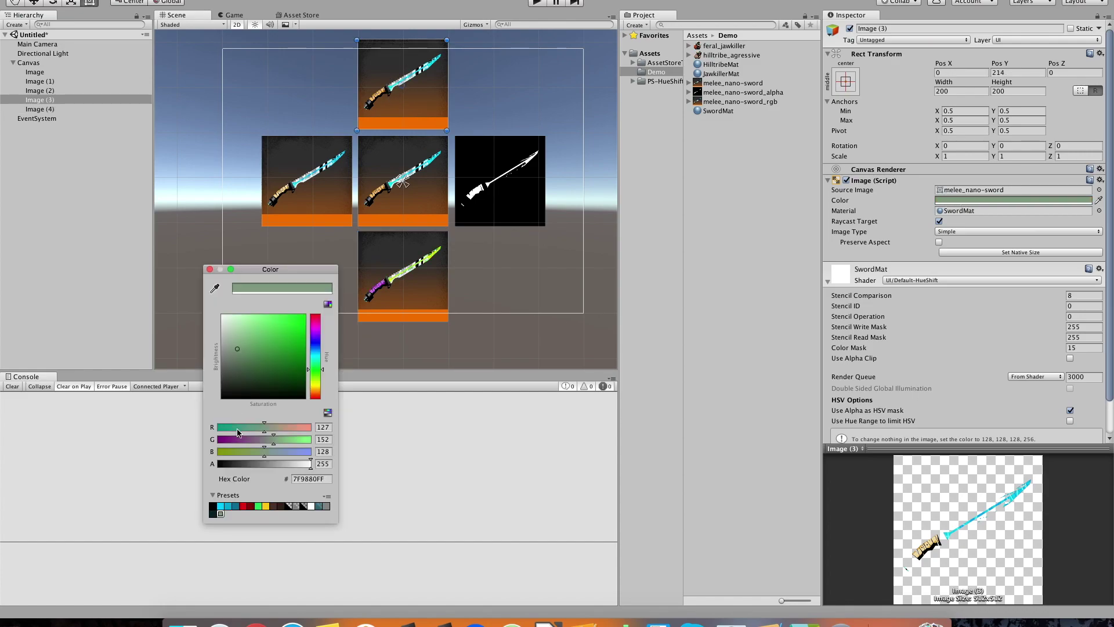
pyautogui.moveTo(240, 439)
pyautogui.mouseDown()
pyautogui.moveTo(211, 451)
pyautogui.moveTo(240, 454)
pyautogui.mouseUp()
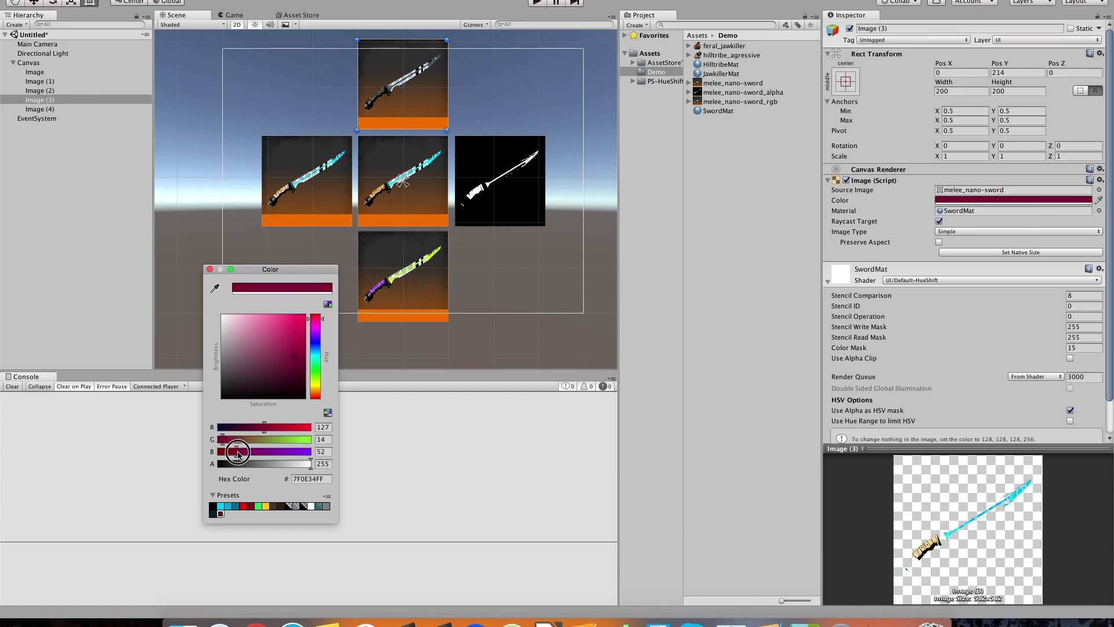
pyautogui.click(210, 269)
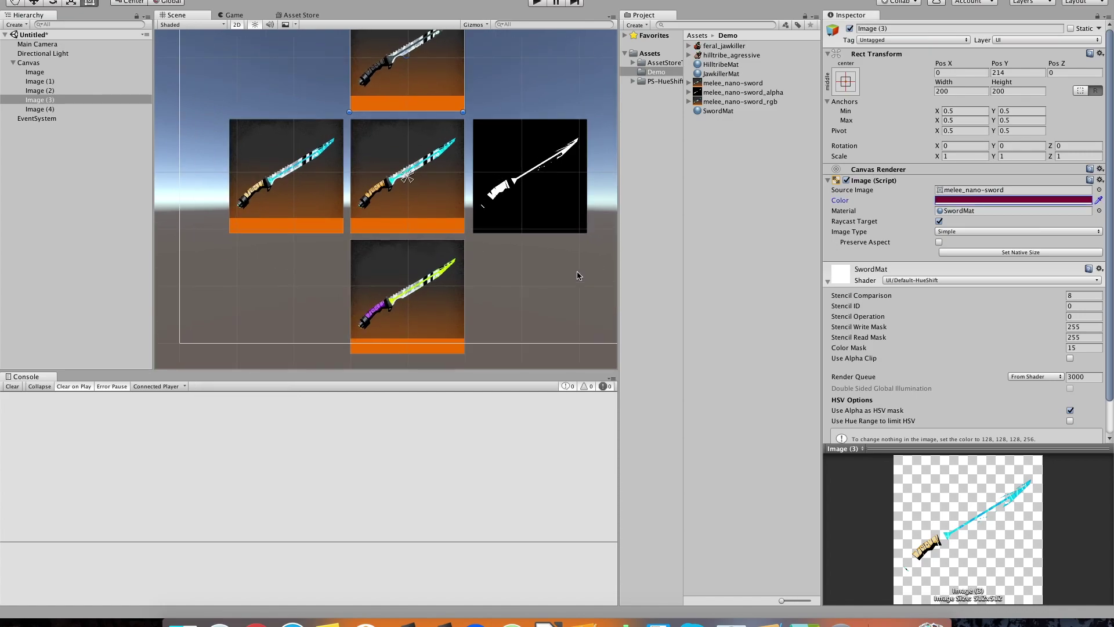
pyautogui.click(574, 280)
pyautogui.press('f')
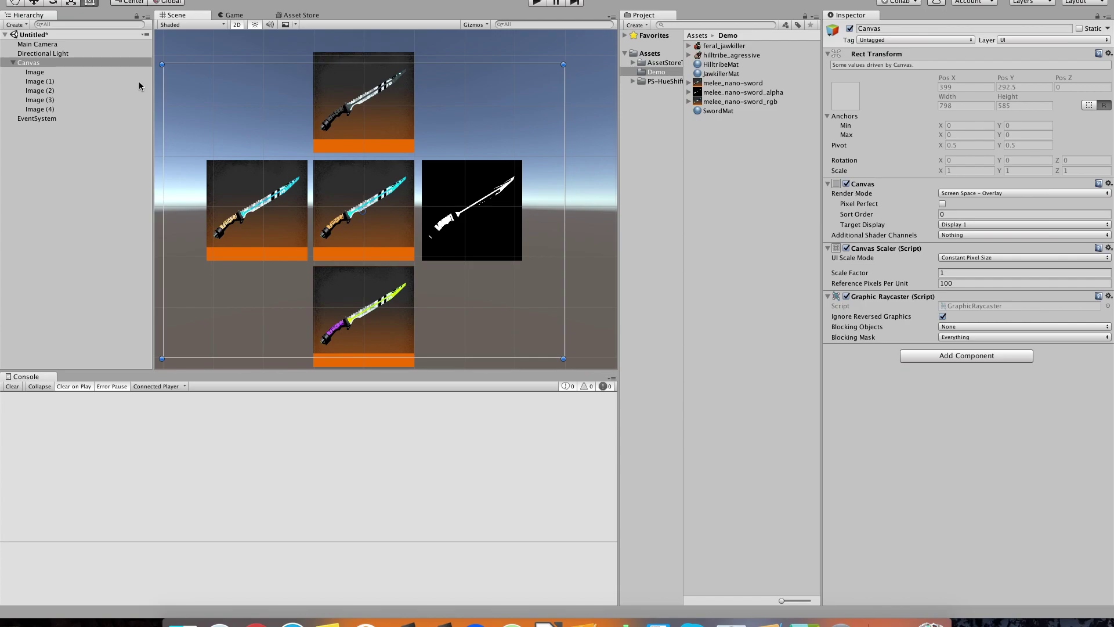
# Step: Select SwordMat to view its HueShift shader and Use Alpha as HSV mask settings
pyautogui.click(708, 112)
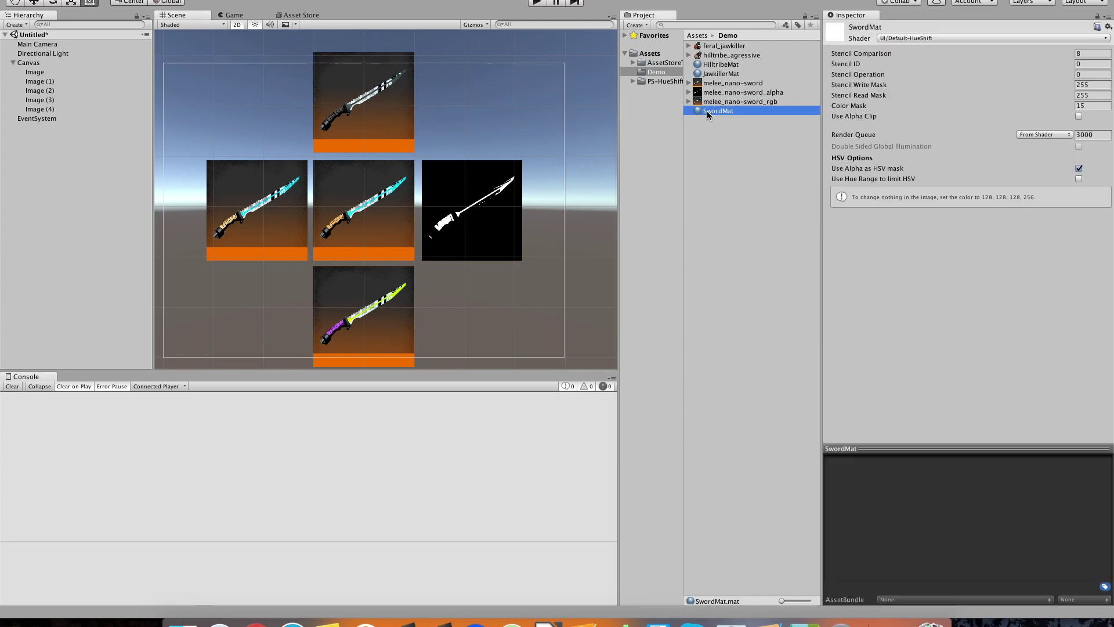